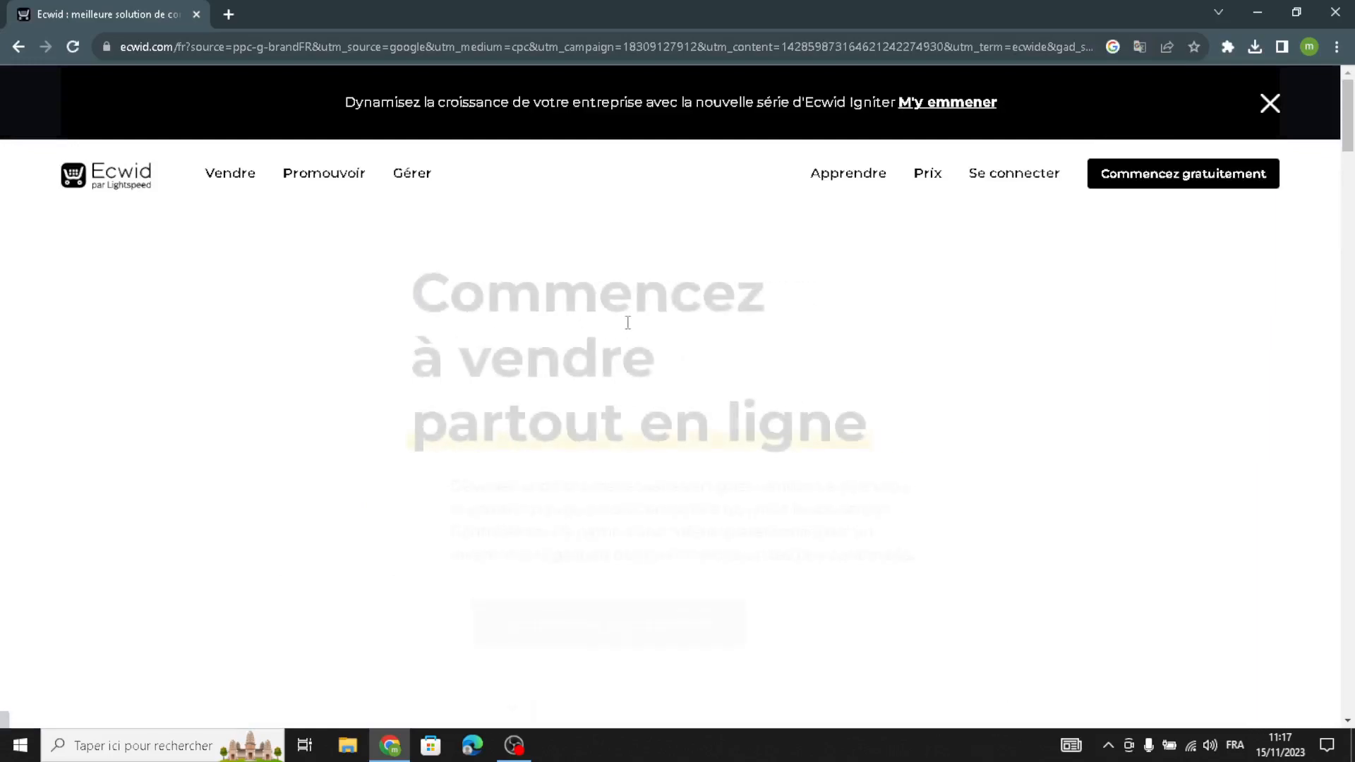
Translate the Ecwid homepage from French into English and dismiss the translation popup.
right_click(765, 315)
left_click(795, 510)
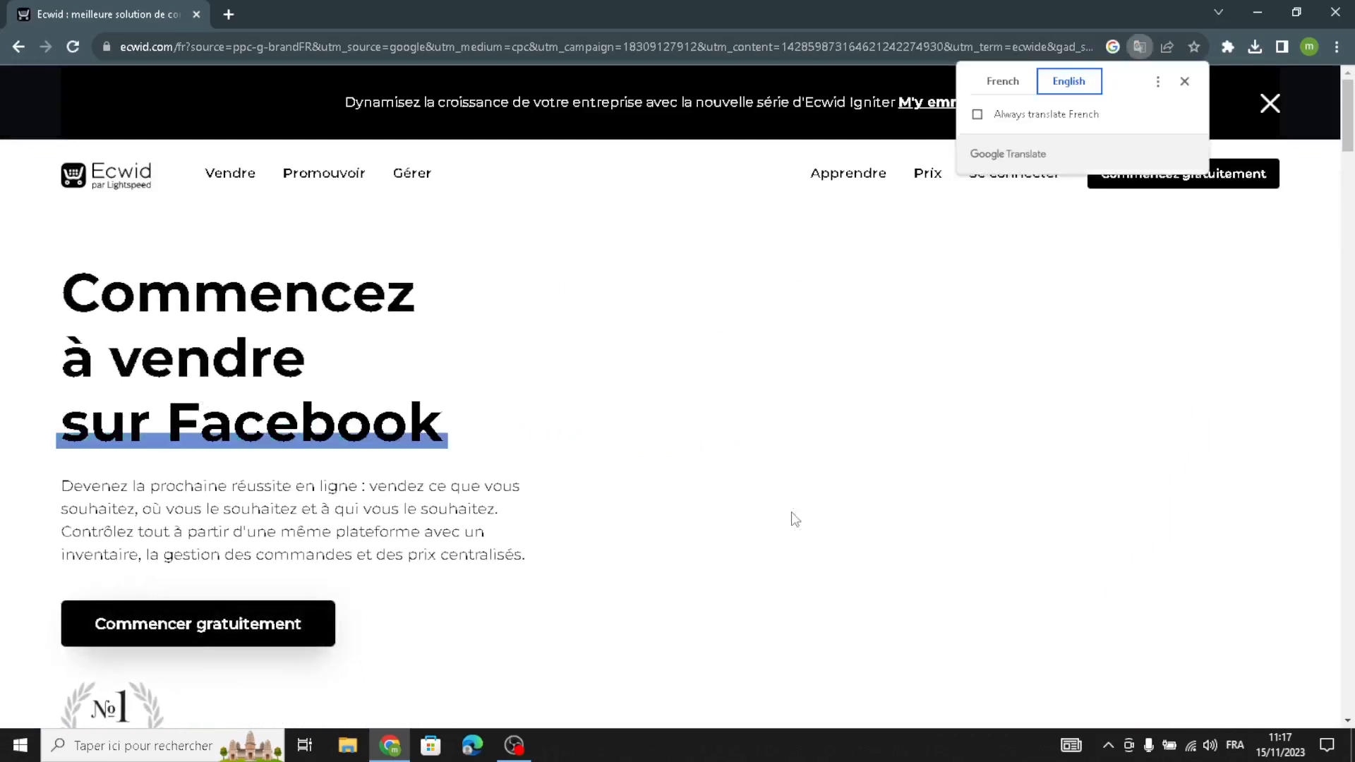
left_click(1183, 85)
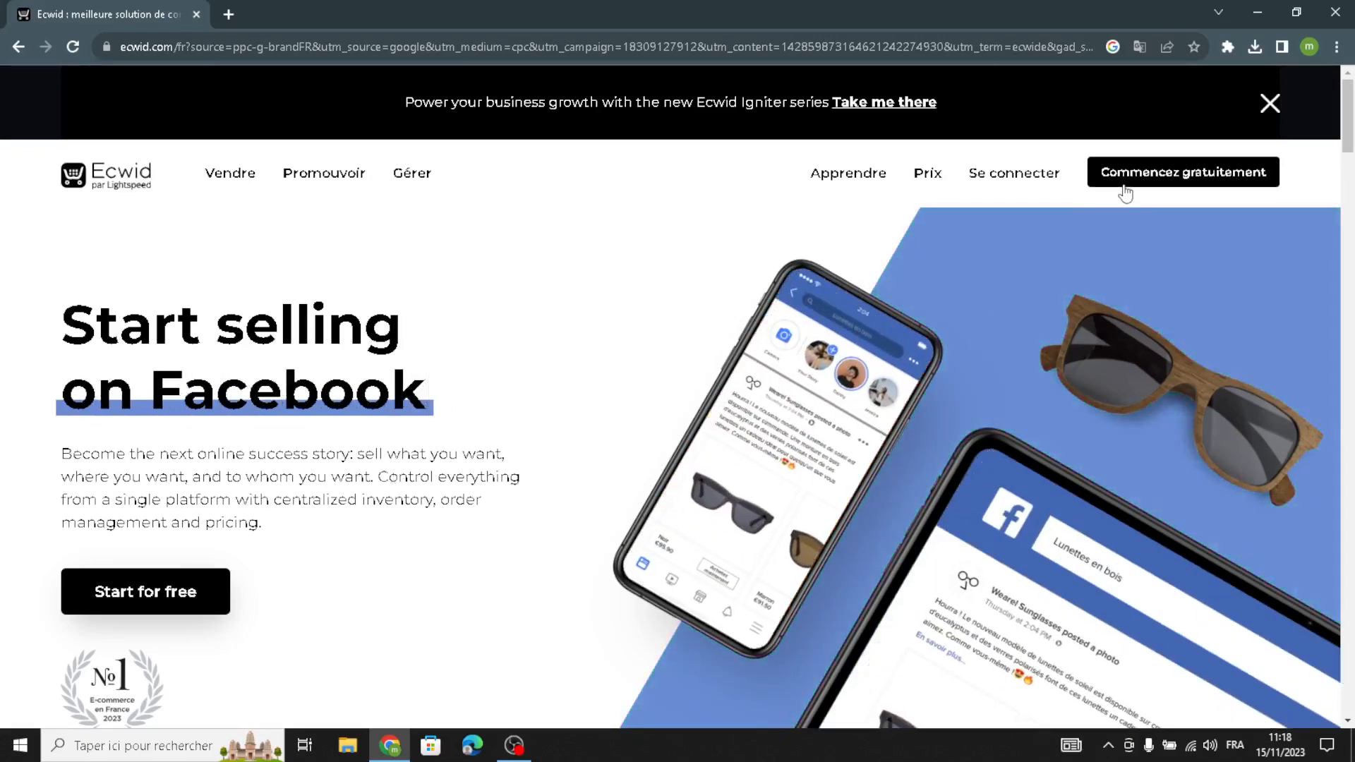
Enter the Ecwid control panel through the free start option and translate it into English.
left_click(1125, 189)
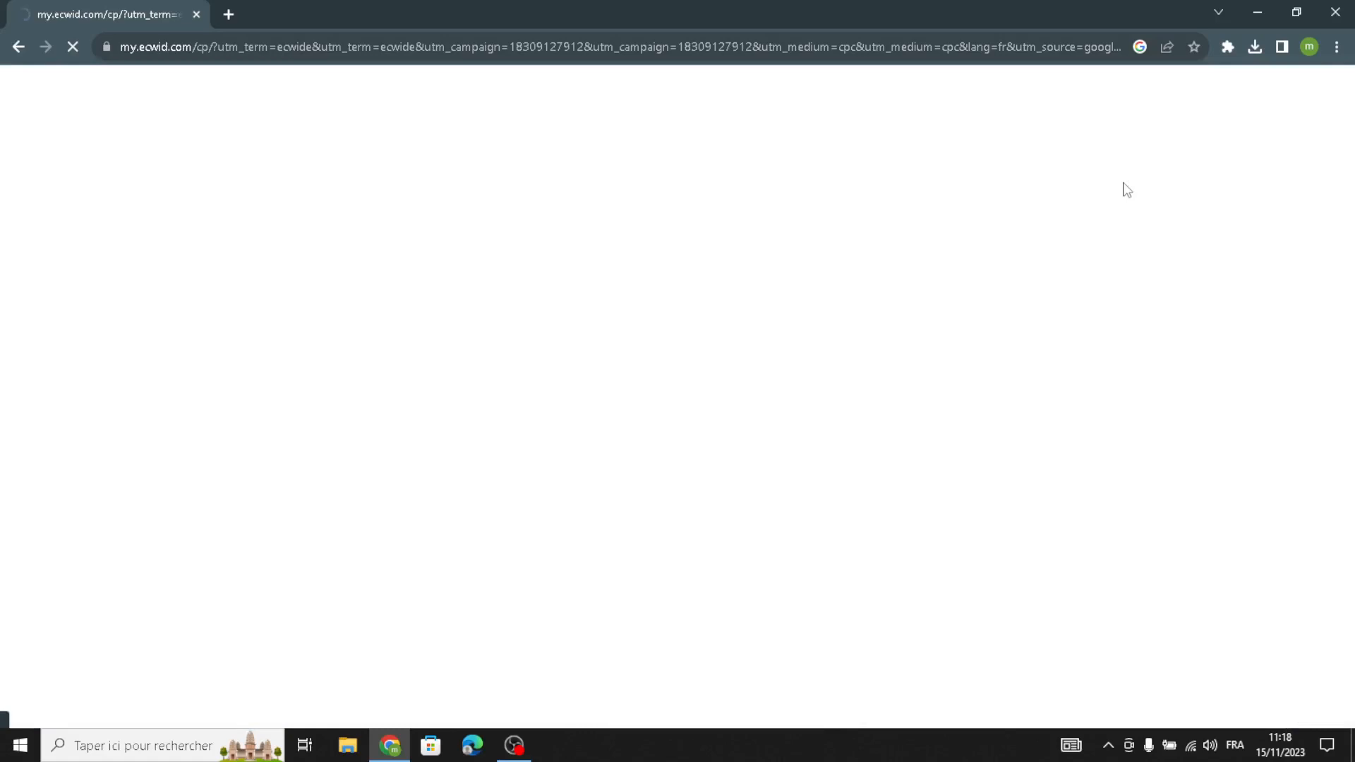
left_click(1070, 83)
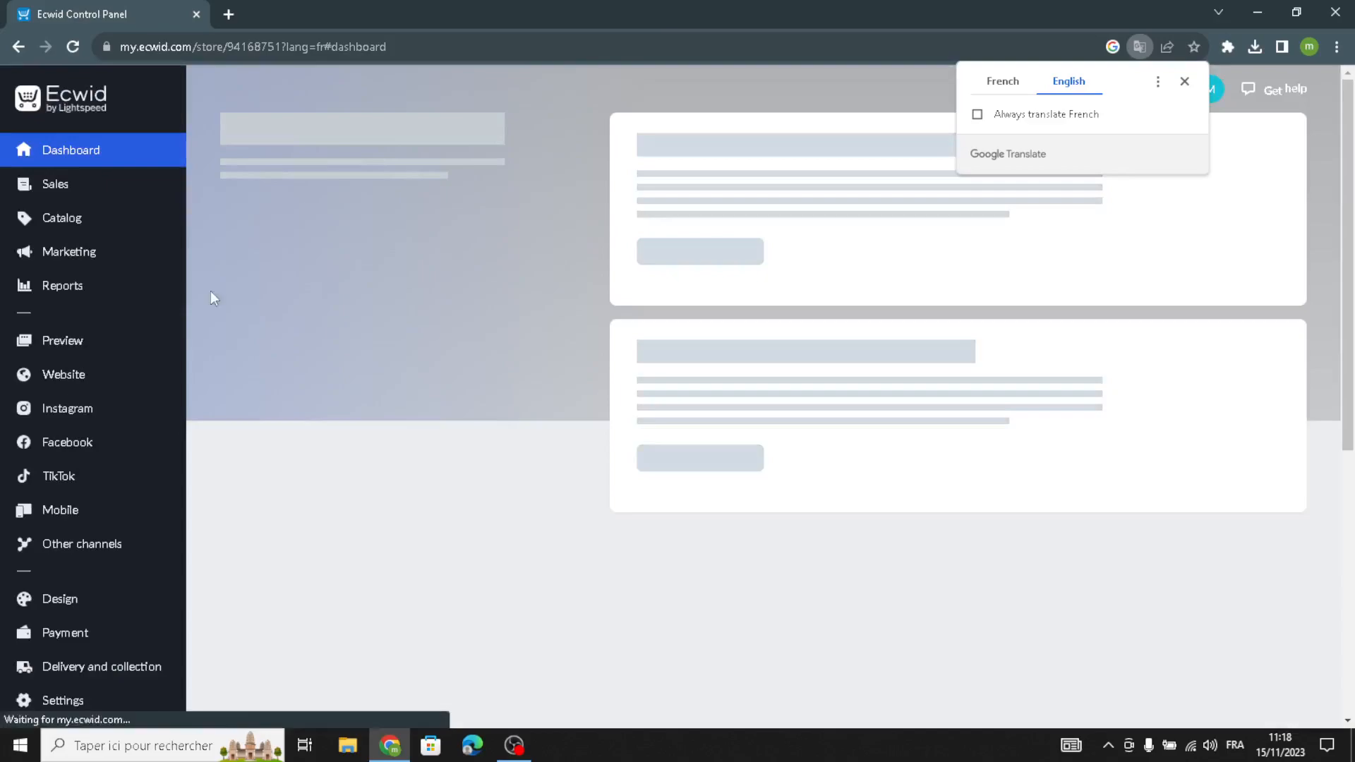
mouse_move(102, 263)
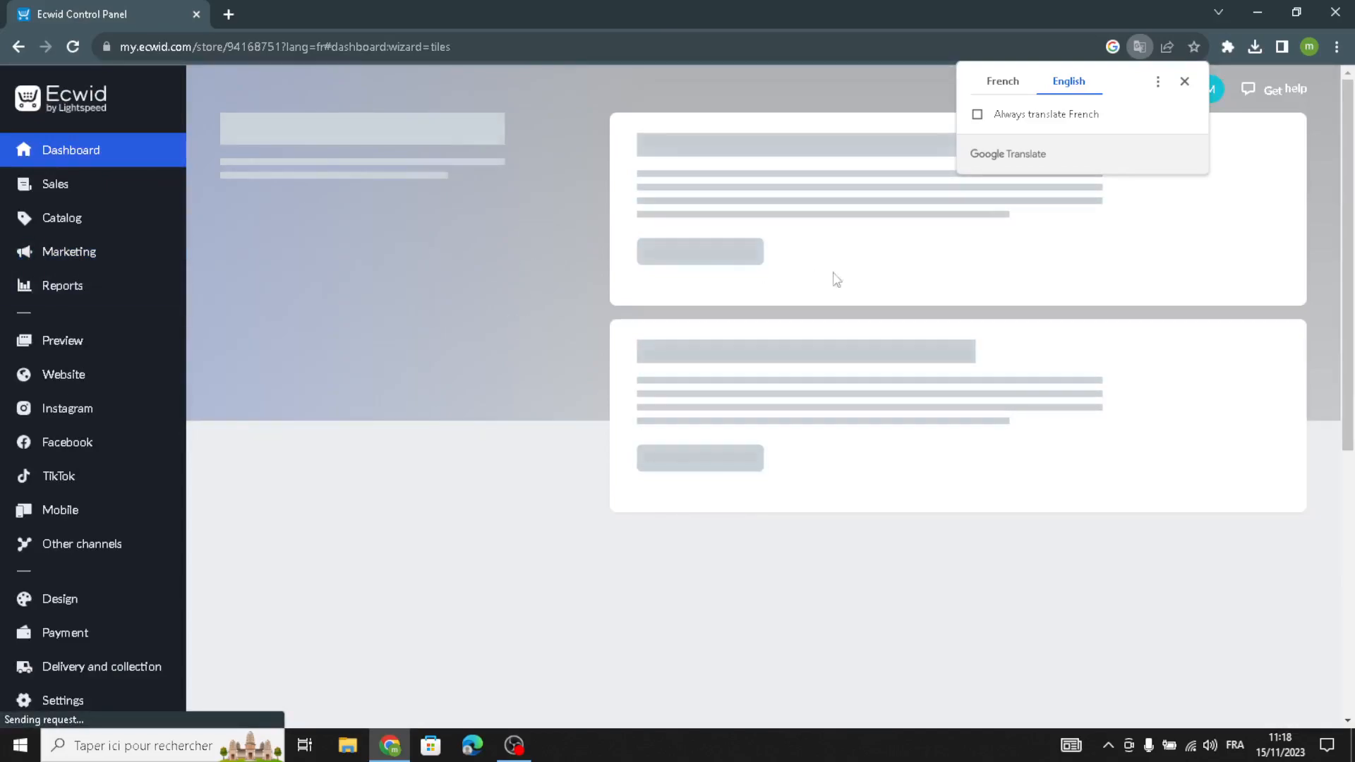
left_click(1184, 82)
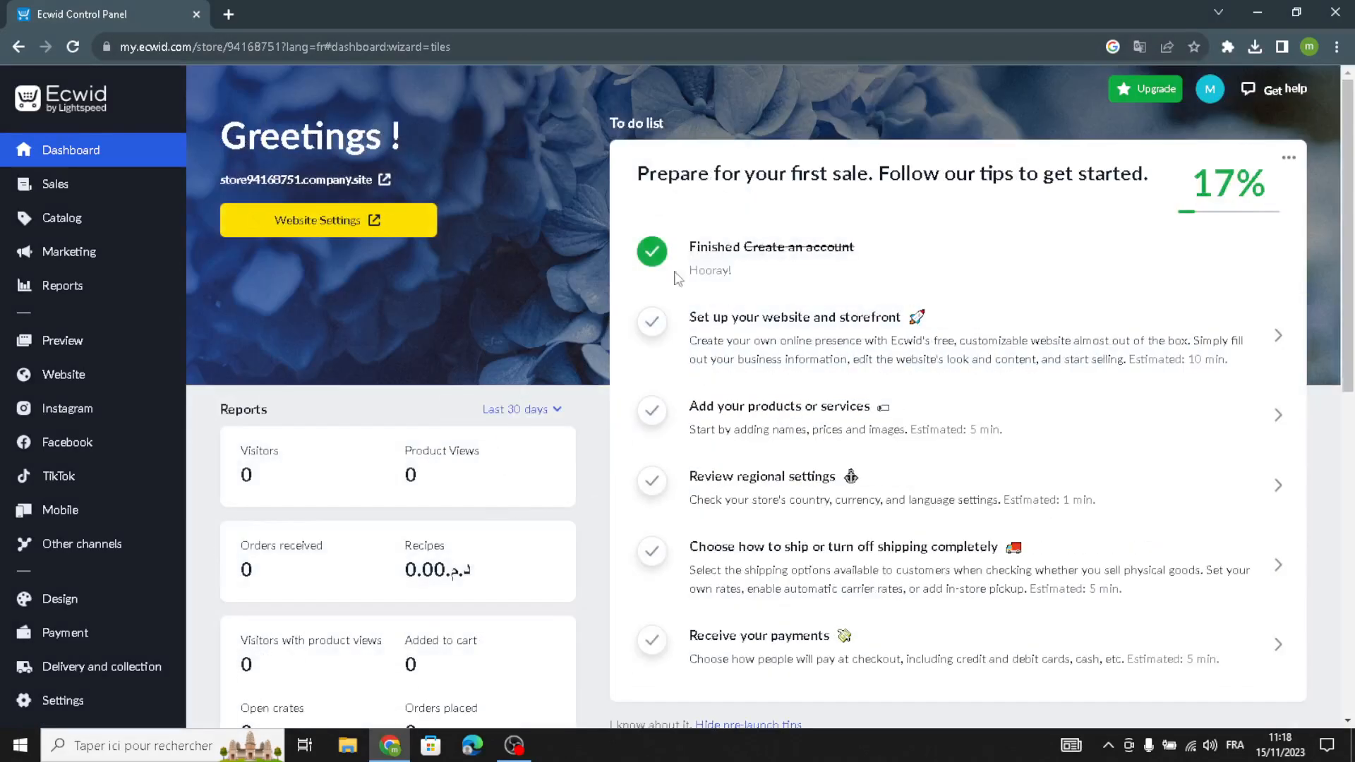
Open the website editor from the website and storefront setup task and bring up the site template gallery.
left_click(854, 339)
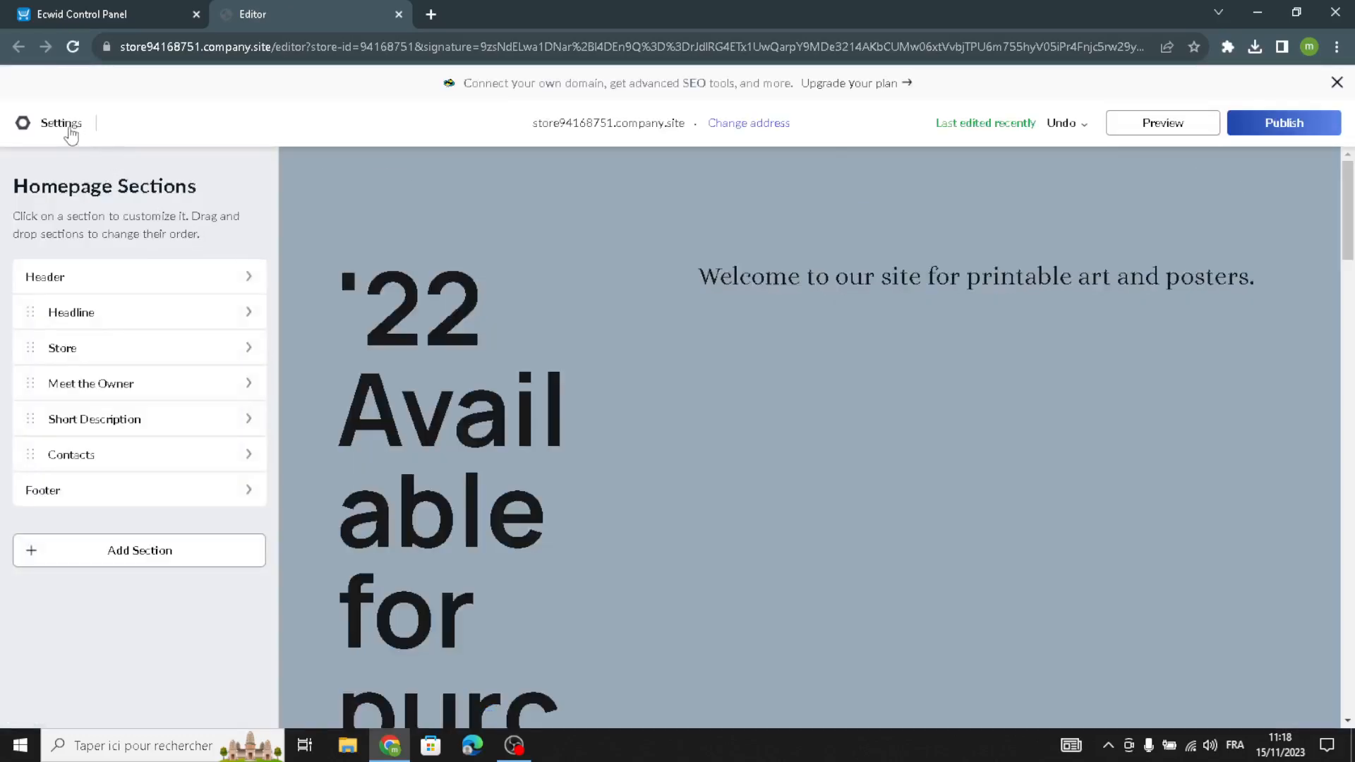
left_click(49, 123)
left_click(364, 289)
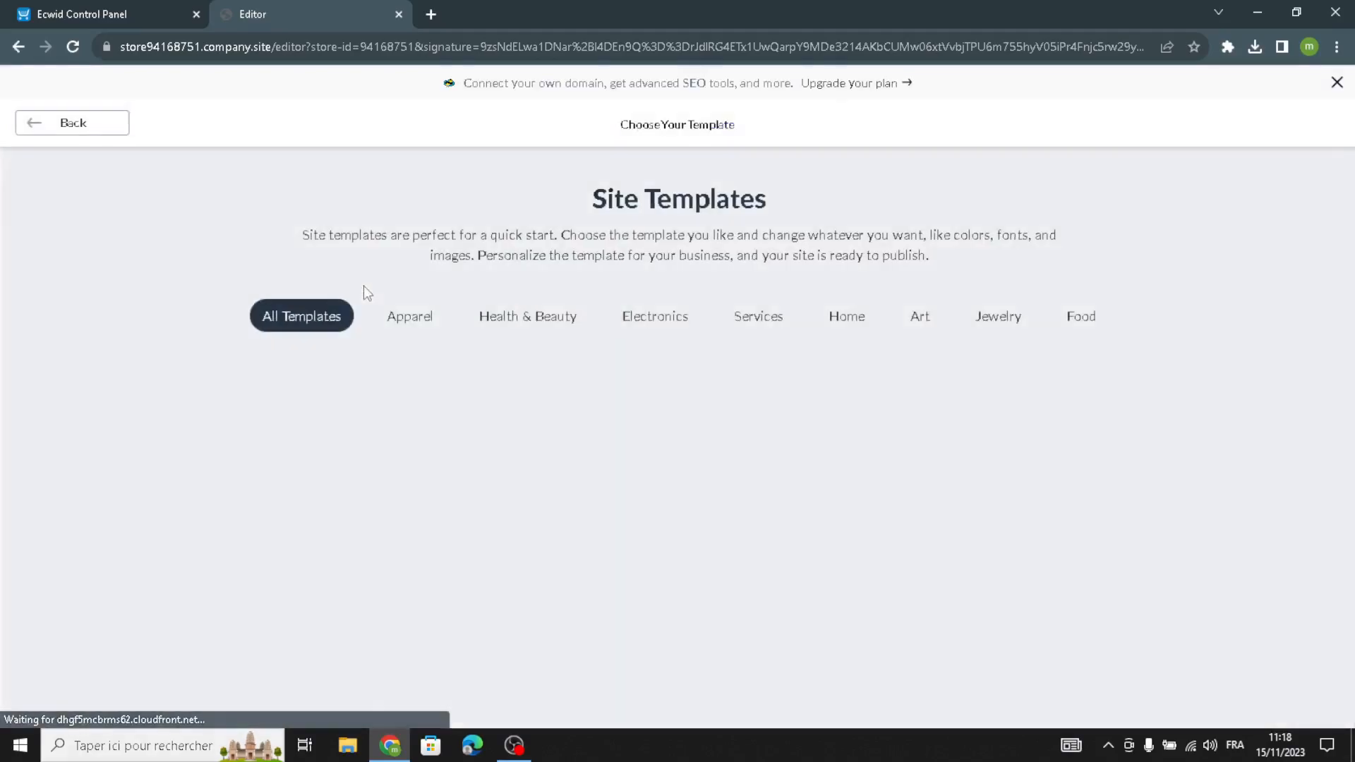
Browse the site templates and apply the Spotlight School template to the store website.
mouse_move(723, 519)
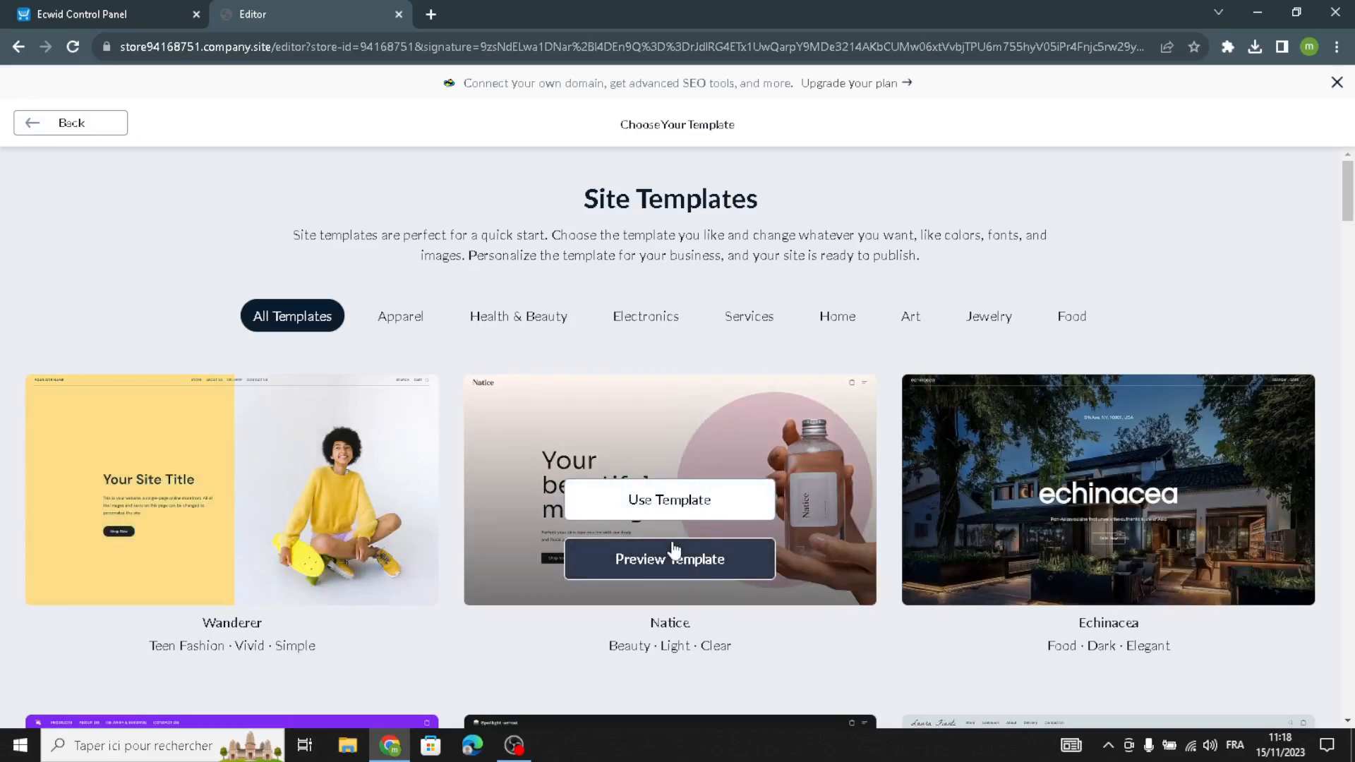
scroll(649, 562, "down", 6)
scroll(651, 568, "down", 5)
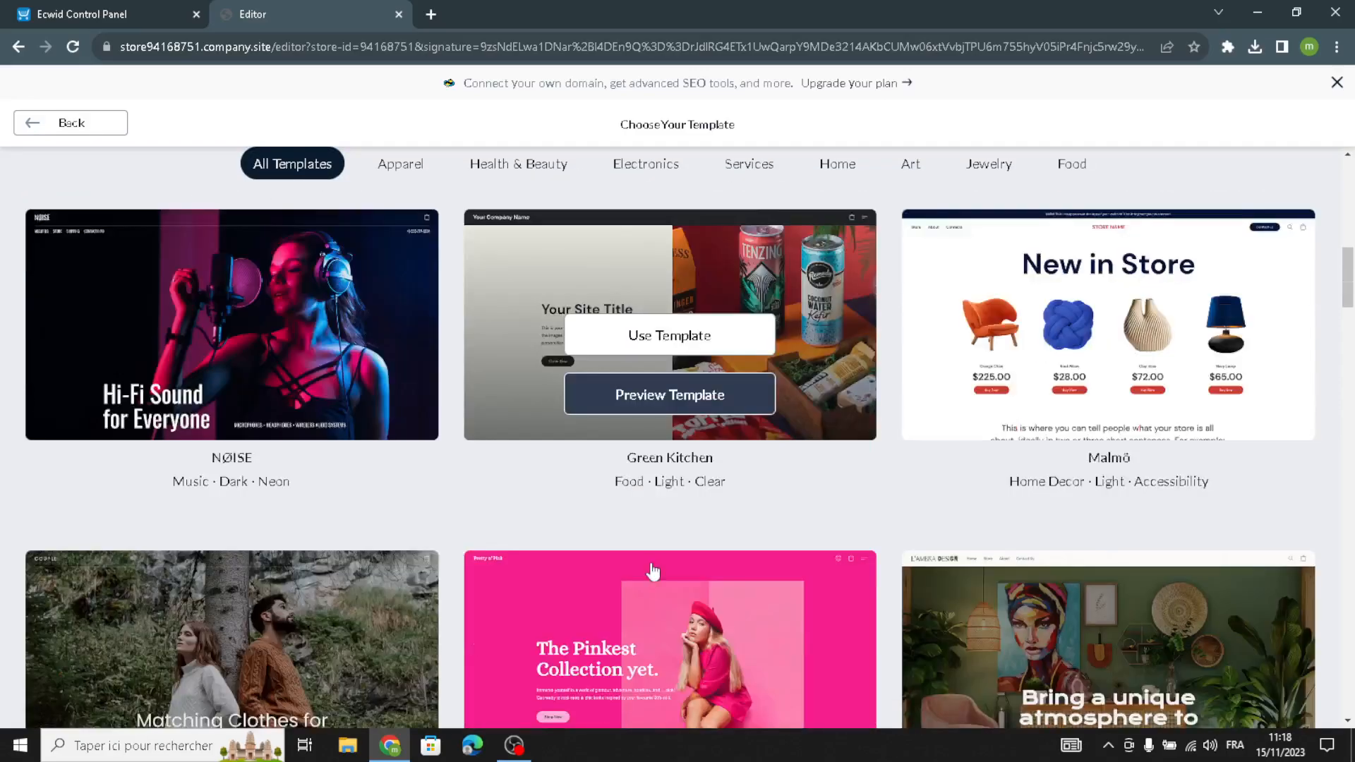
scroll(651, 564, "up", 12)
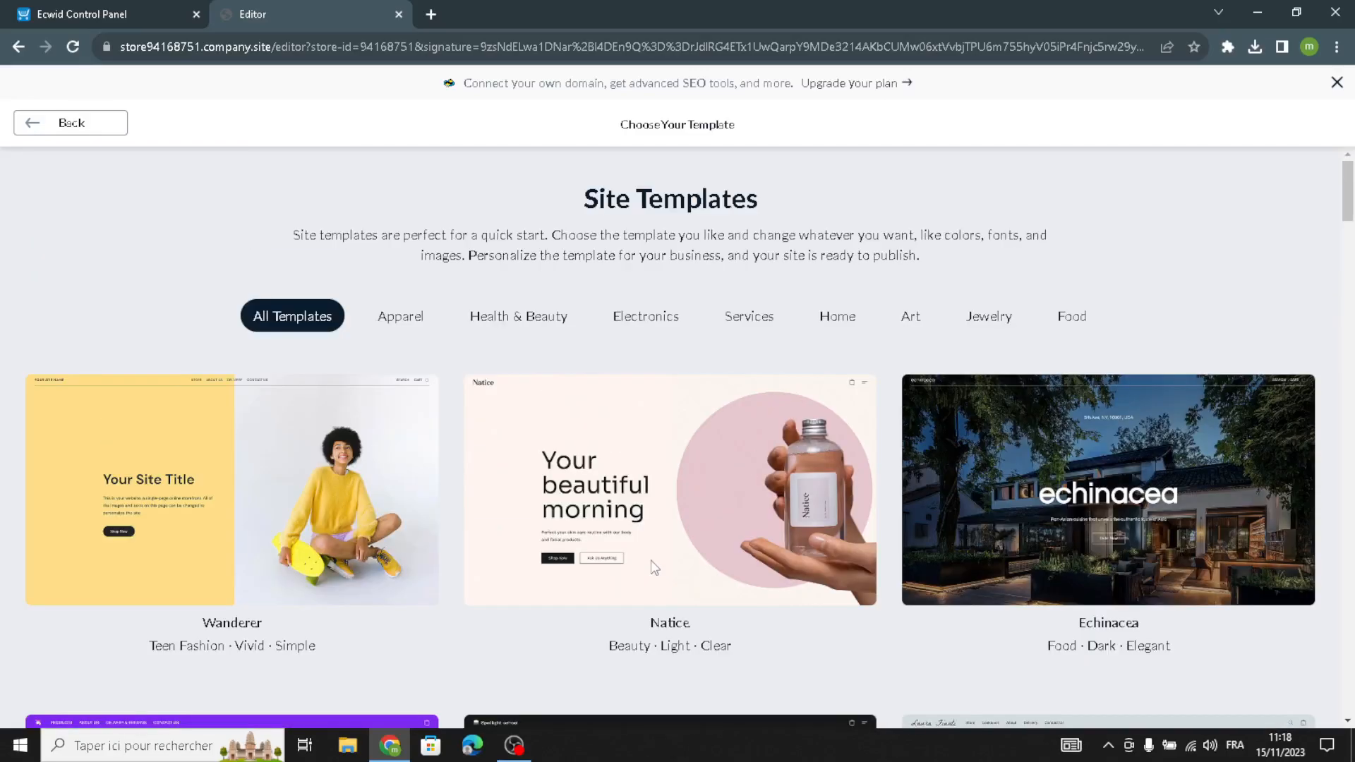
scroll(734, 437, "down", 3)
scroll(719, 536, "down", 6)
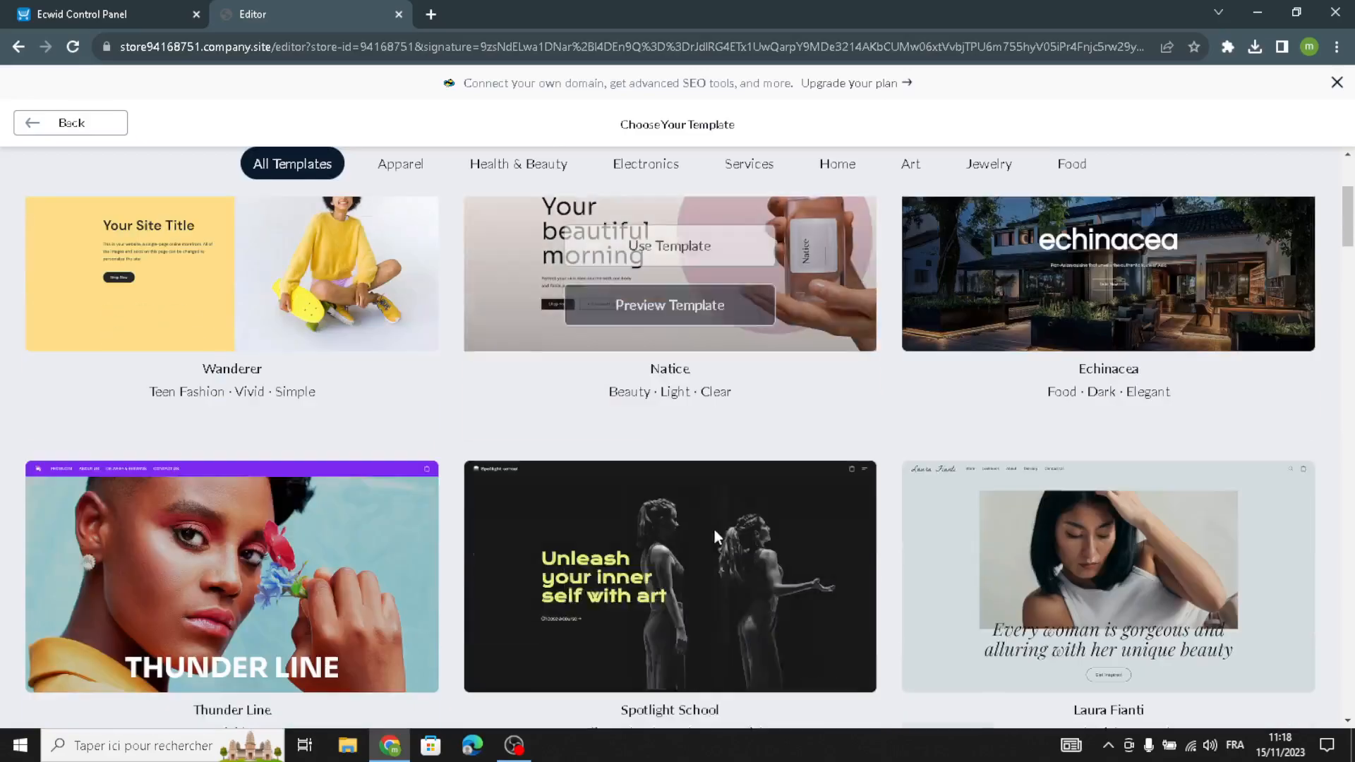
scroll(674, 484, "up", 3)
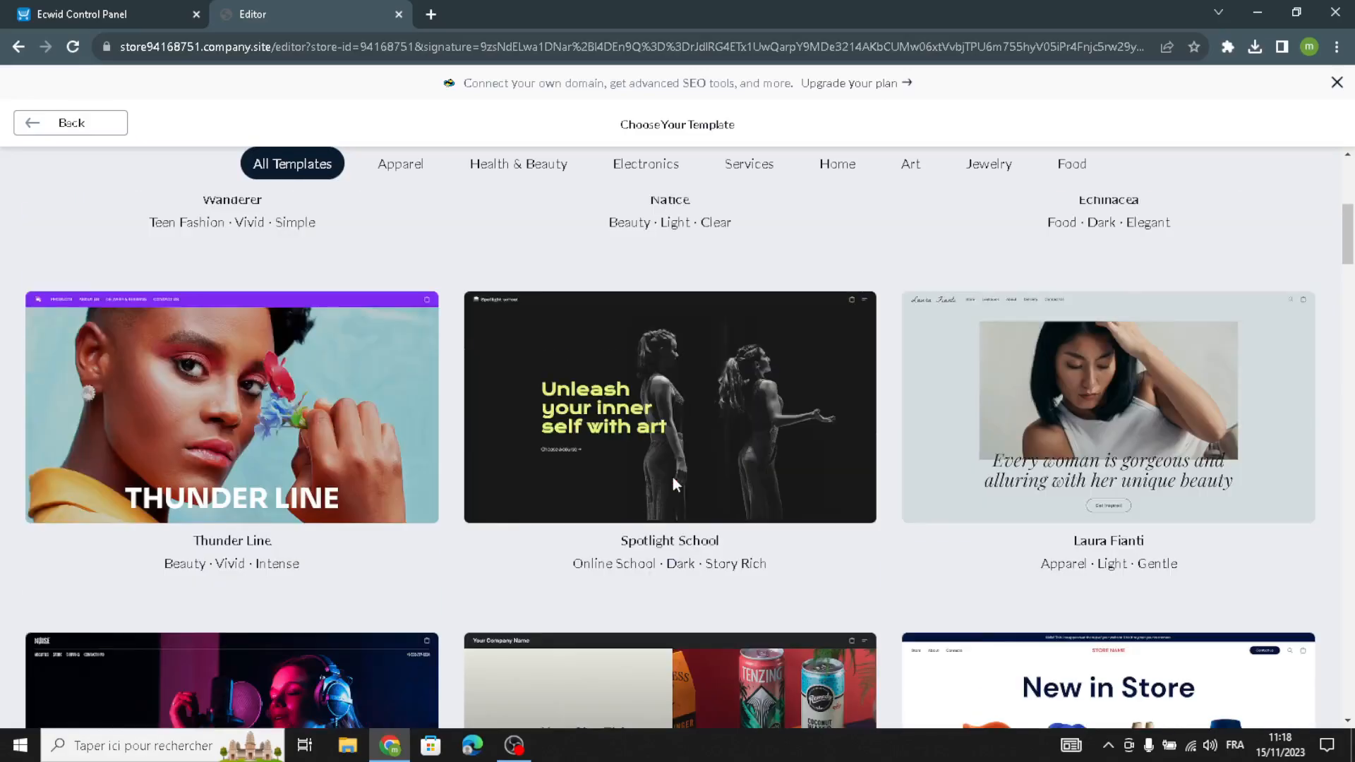
mouse_move(699, 410)
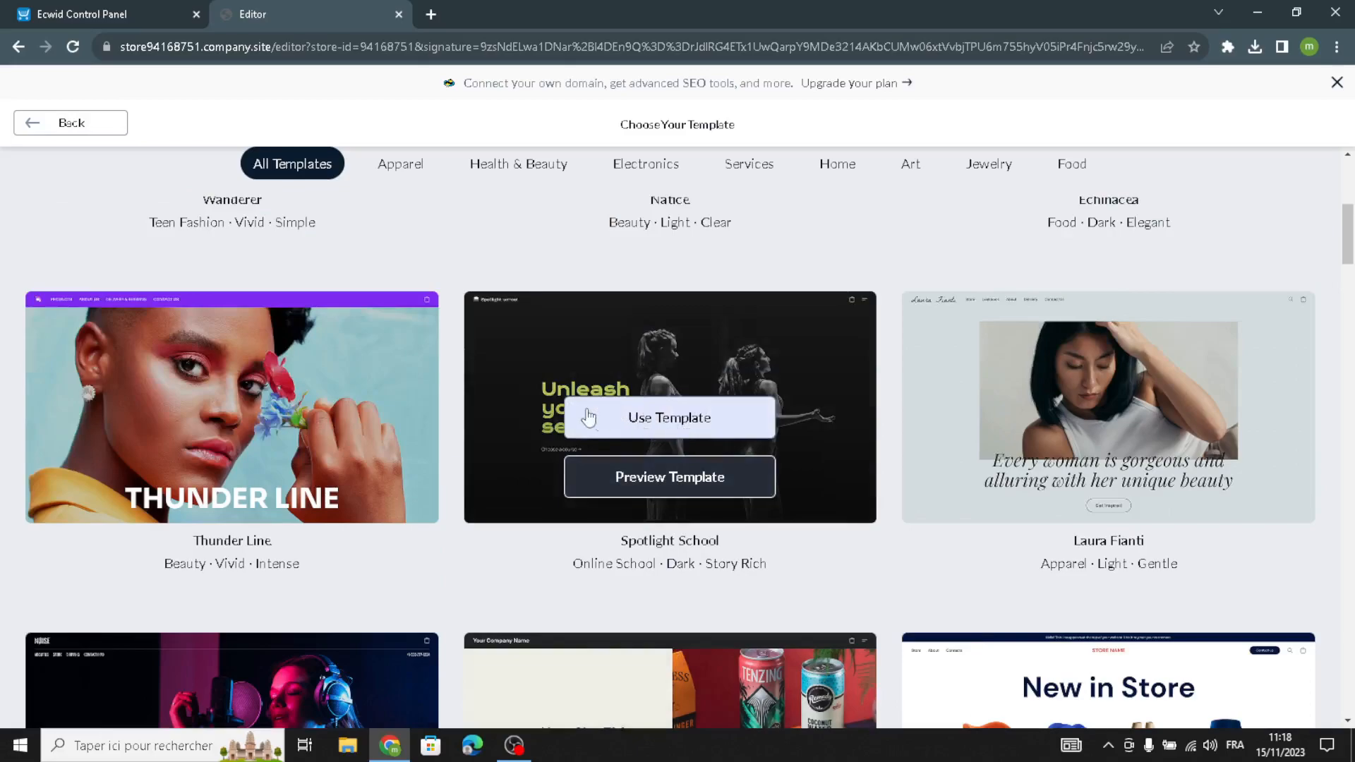
left_click(637, 421)
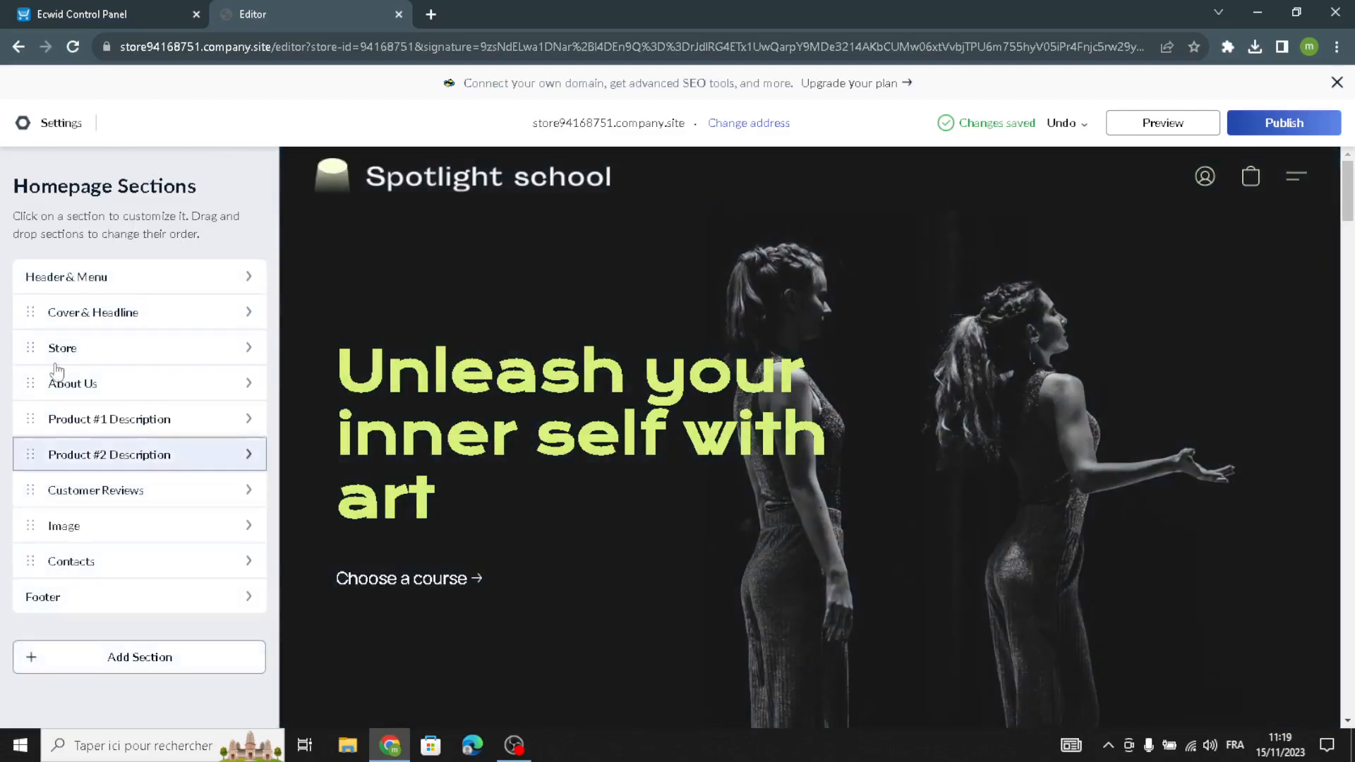
Switch the header's site logo from image to text and set the text to "LearnHub".
left_click(51, 276)
left_click(74, 314)
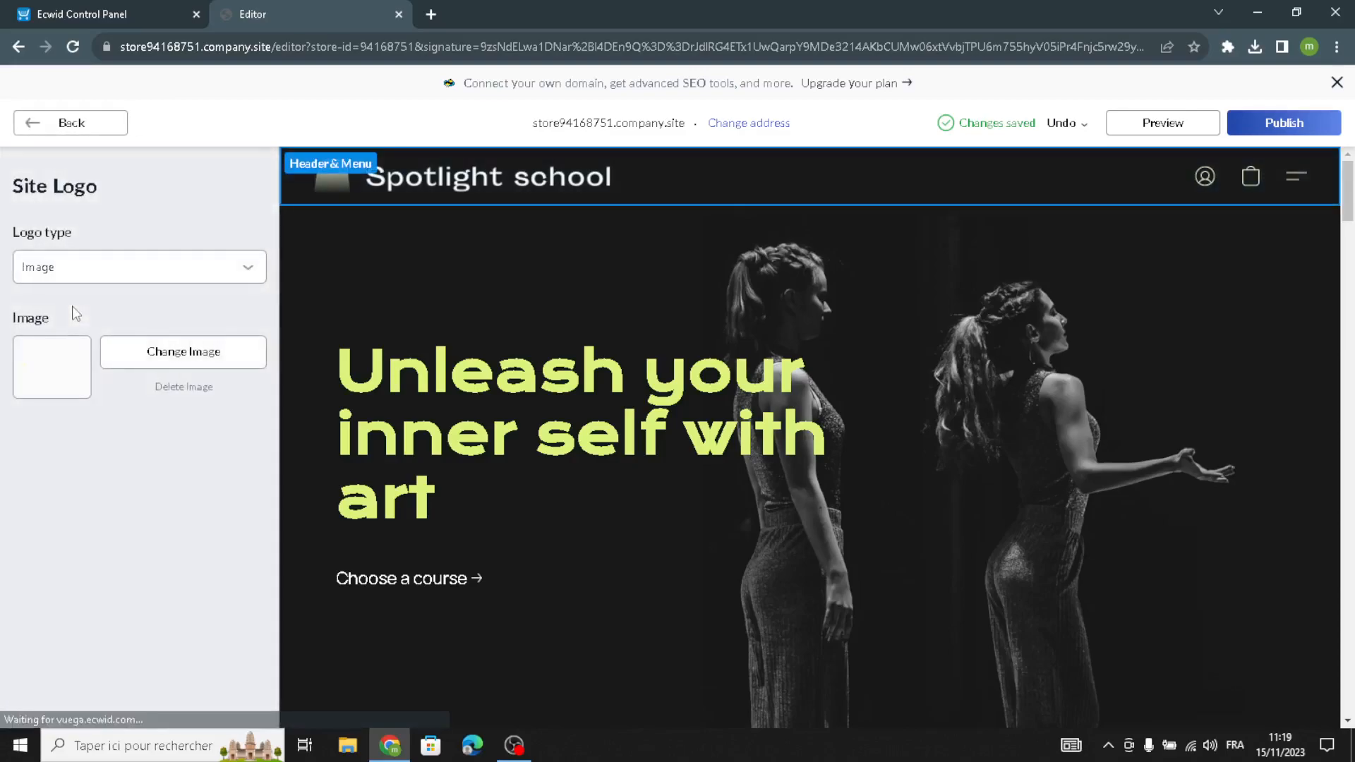
left_click(105, 278)
left_click(92, 309)
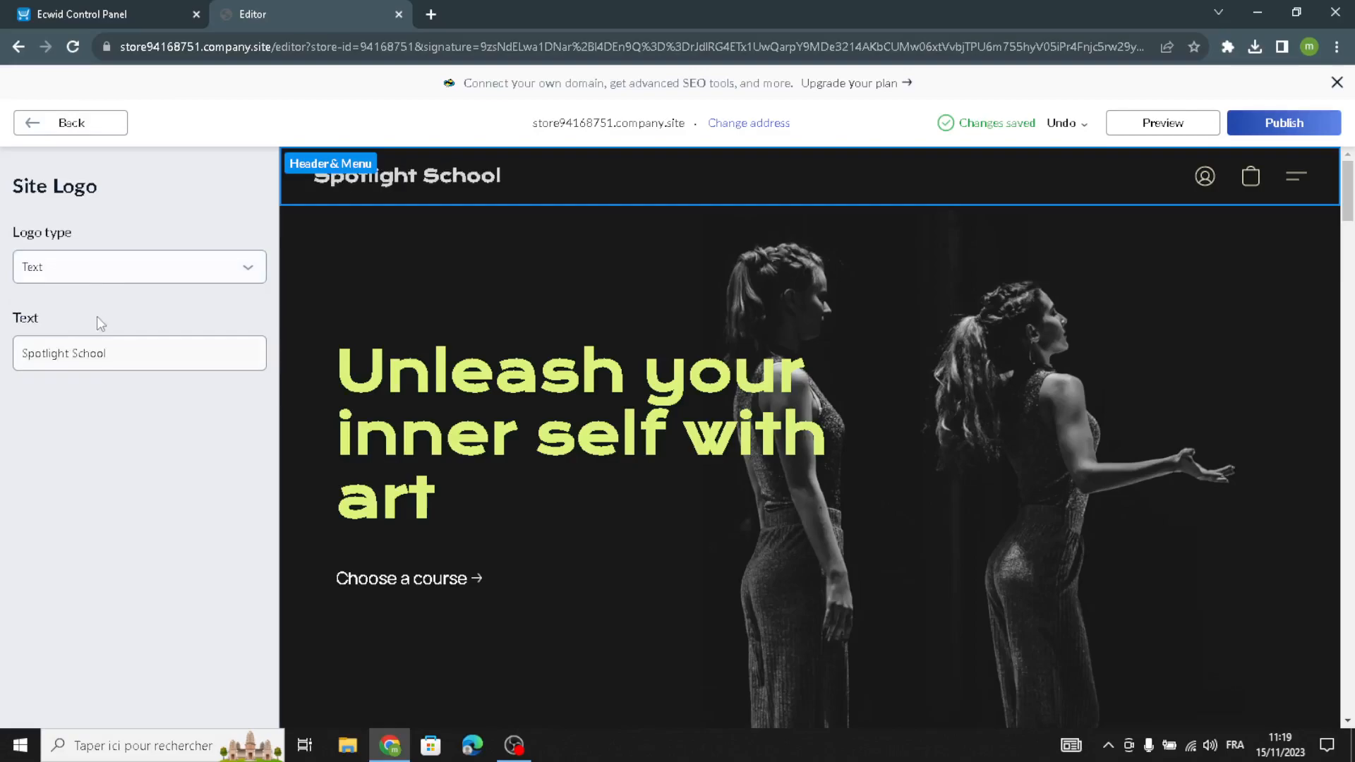
left_click_drag(134, 350, 3, 358)
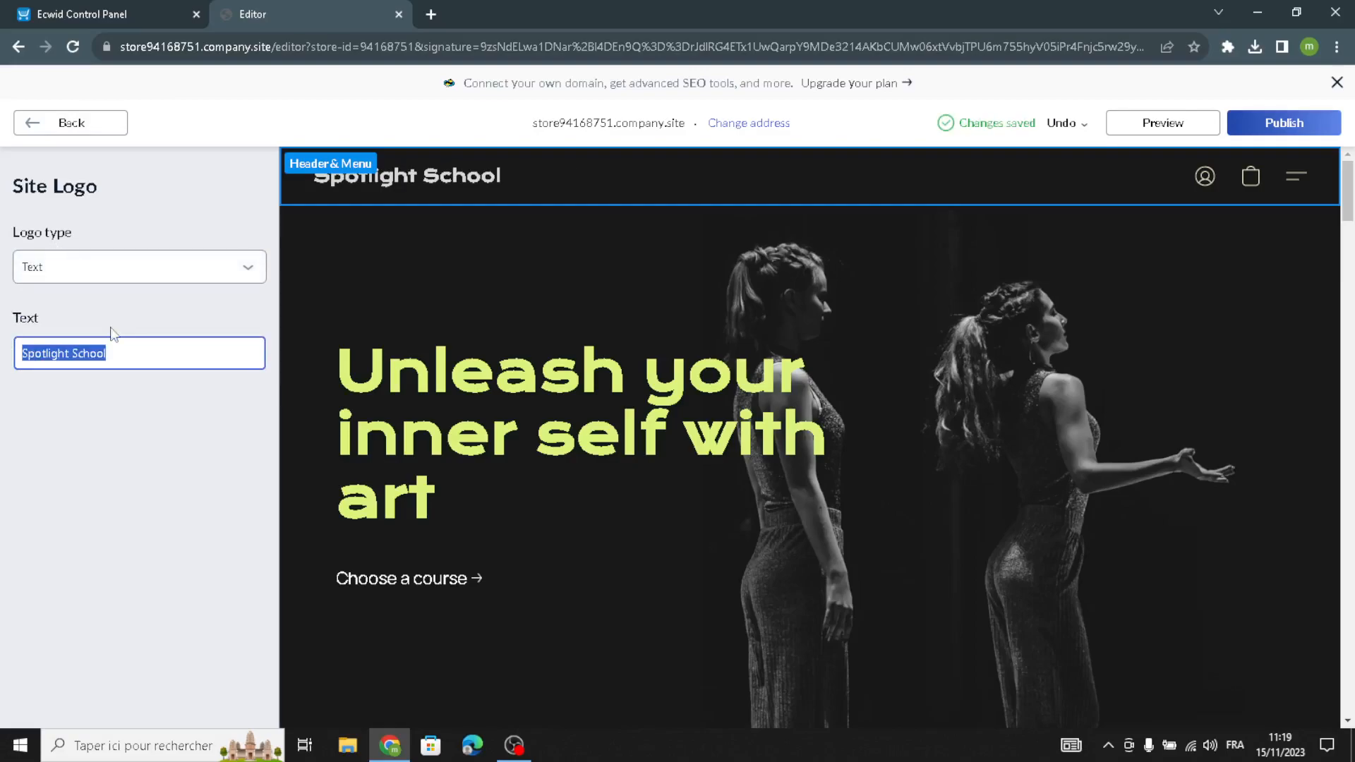
type("LearnHub")
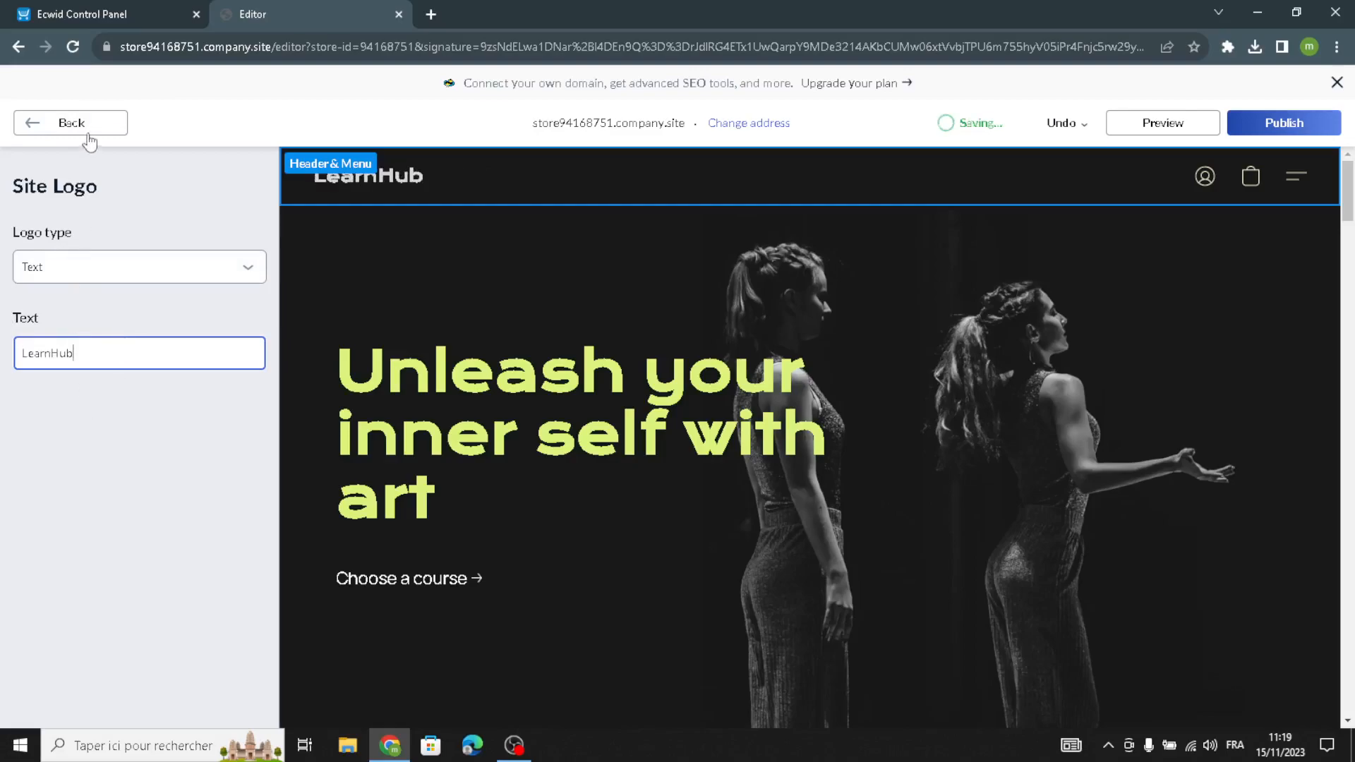
left_click(89, 138)
Add one new item with its default title and link action to the header's navigation menu.
left_click(130, 402)
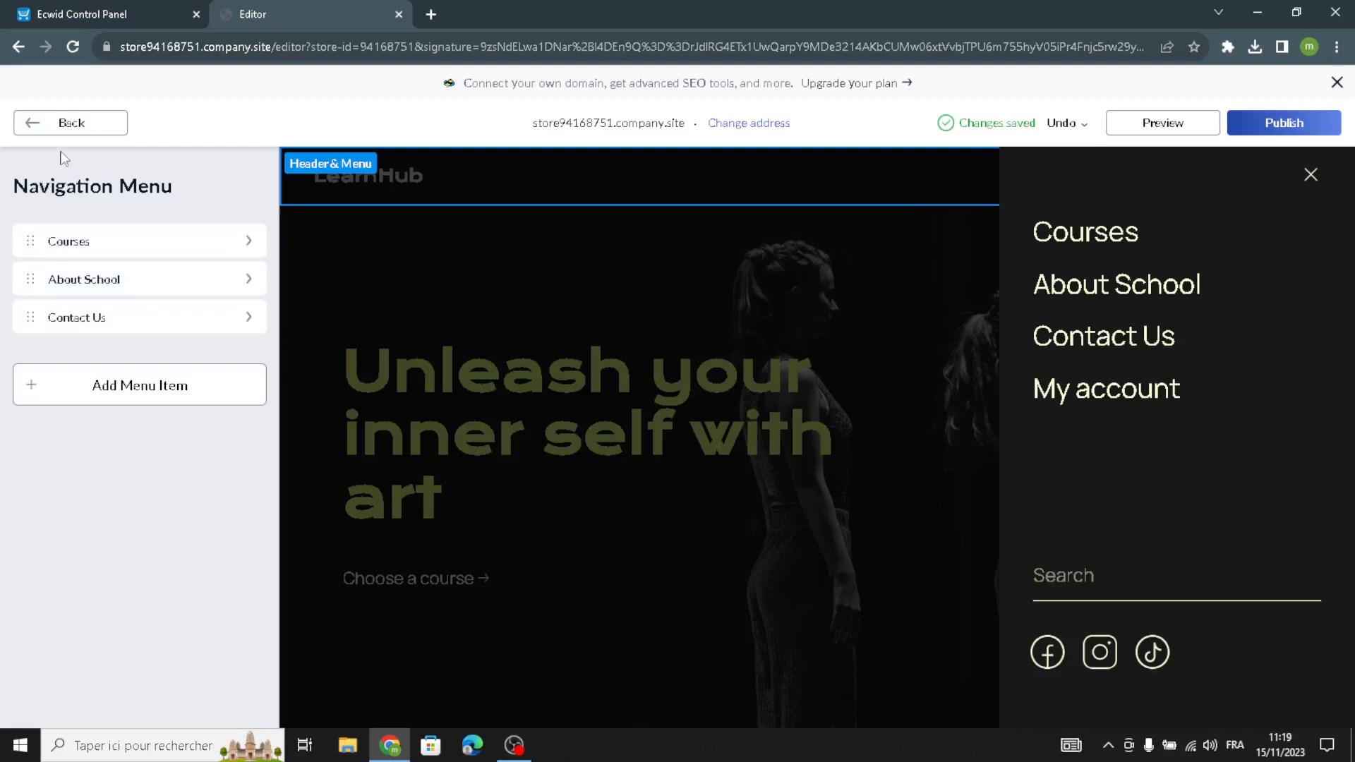
left_click(130, 381)
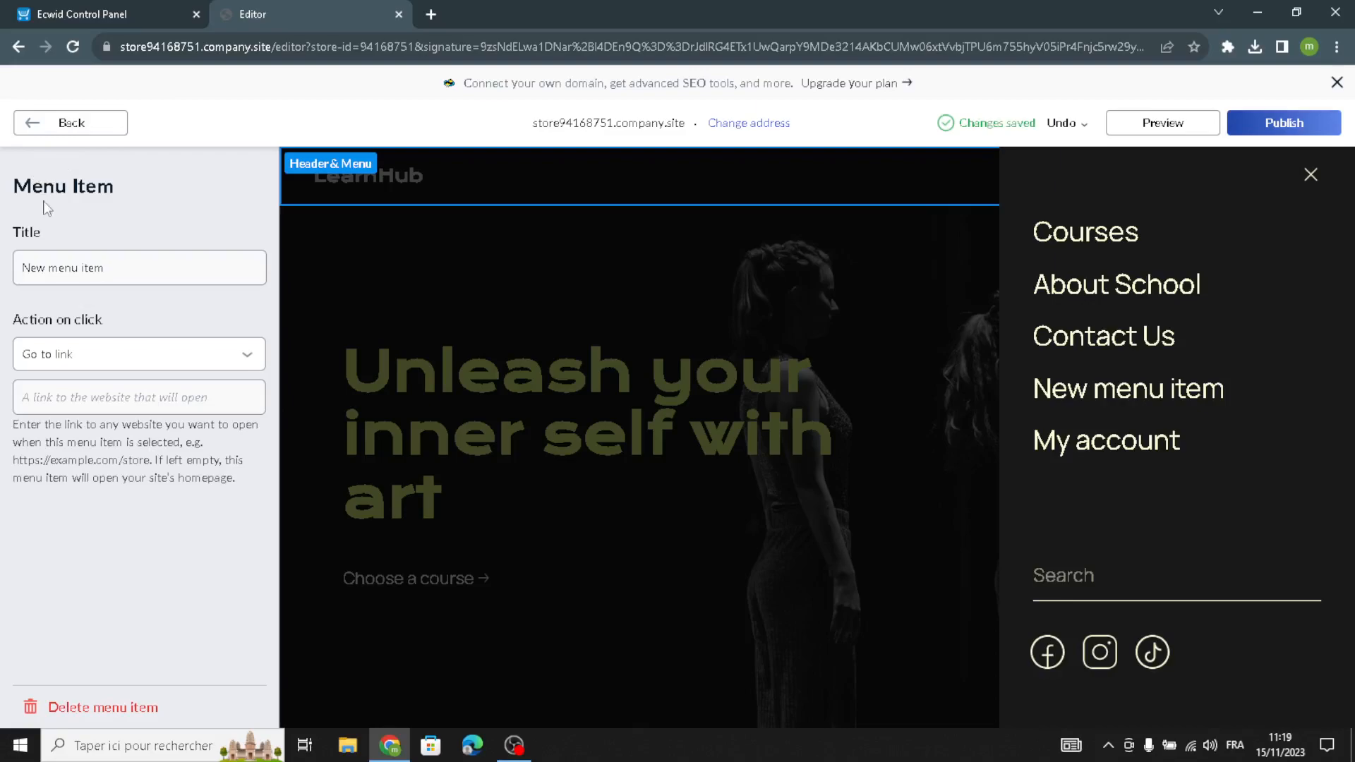
left_click(105, 125)
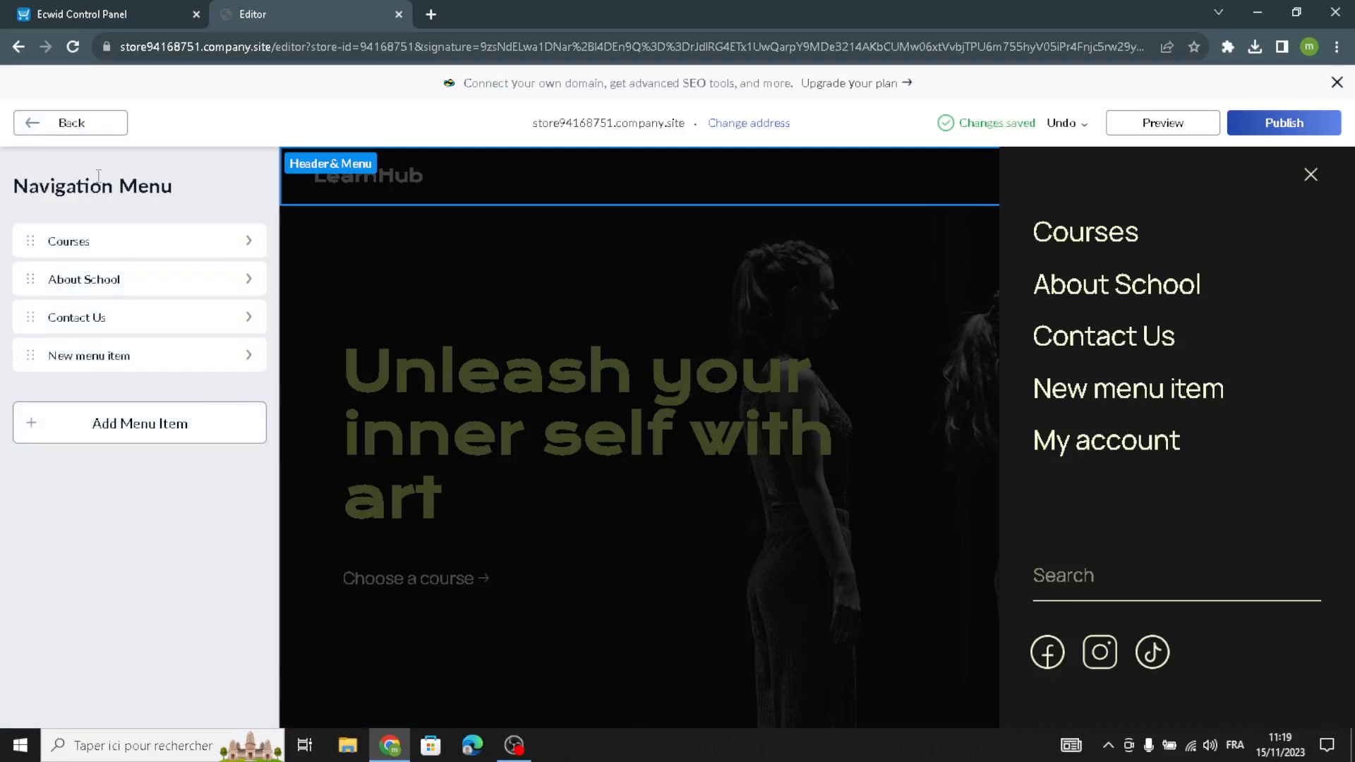
left_click(99, 126)
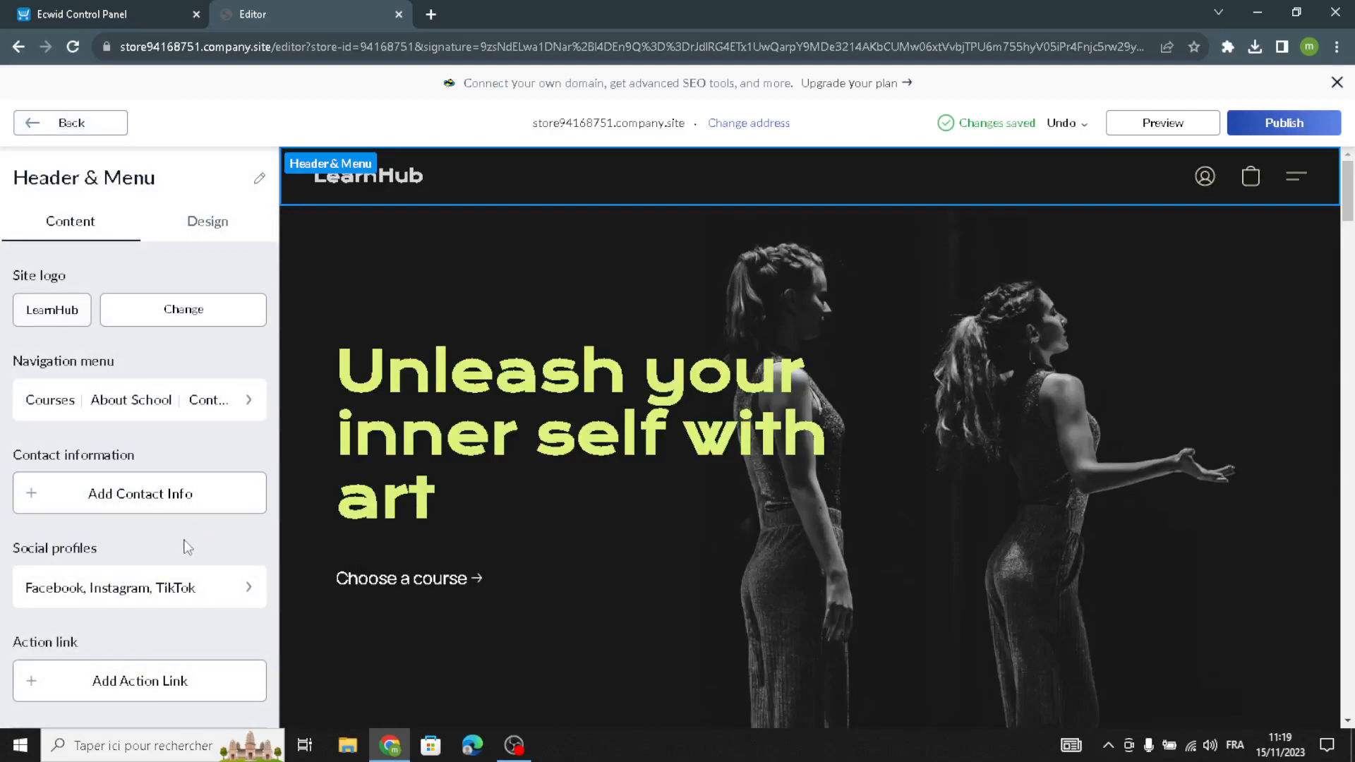
Change the header design to the layout with the logo centered between the menu links and the icons.
scroll(124, 586, "down", 1)
scroll(146, 428, "up", 1)
left_click(208, 224)
left_click(189, 329)
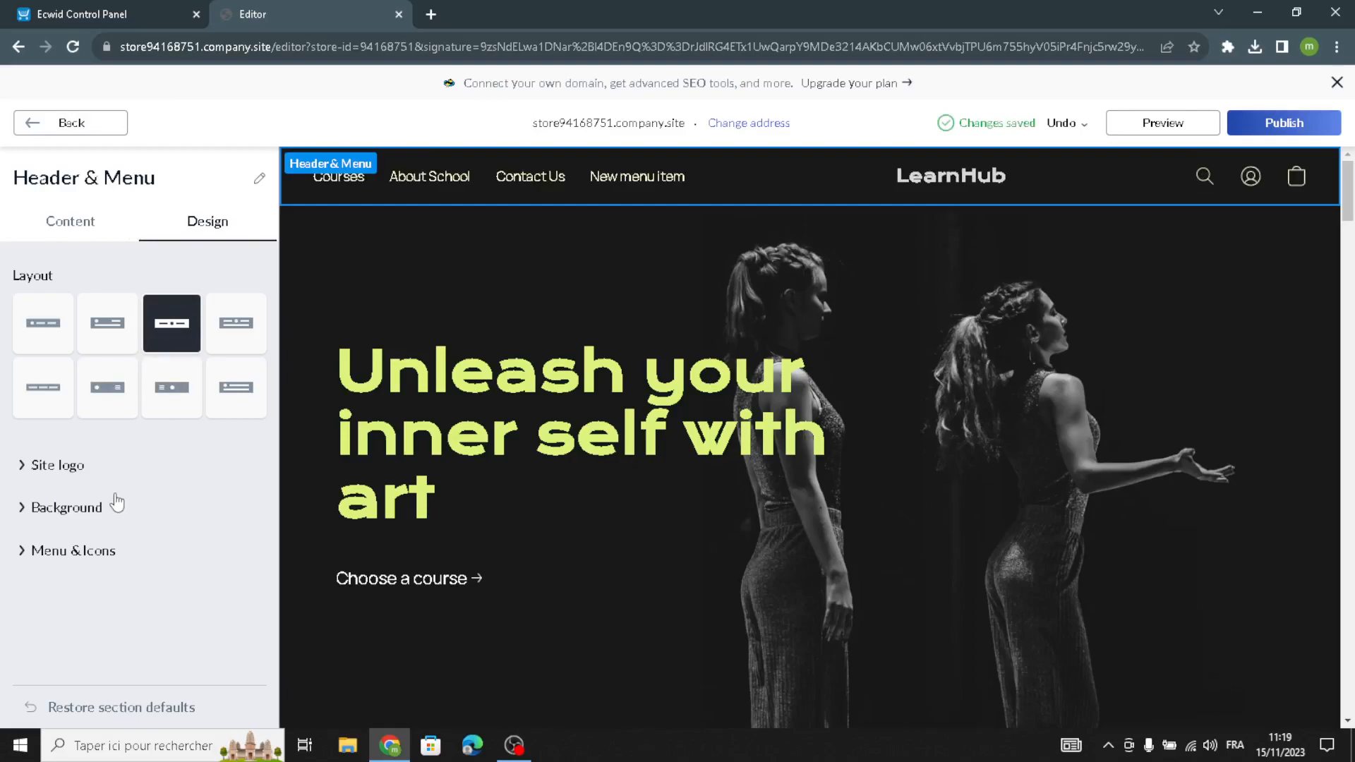
Set the site logo's font to Alice and its size to 26.
left_click(43, 468)
left_click(66, 546)
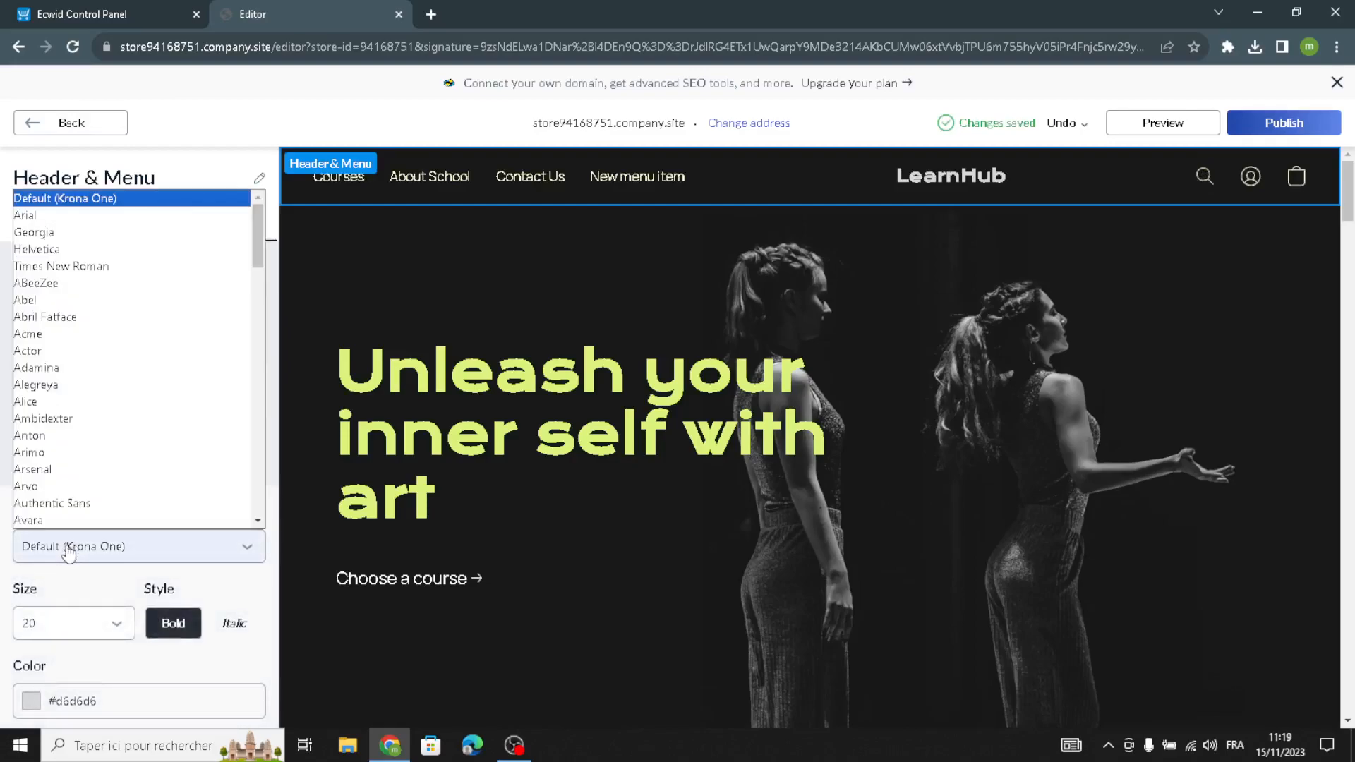
left_click(45, 402)
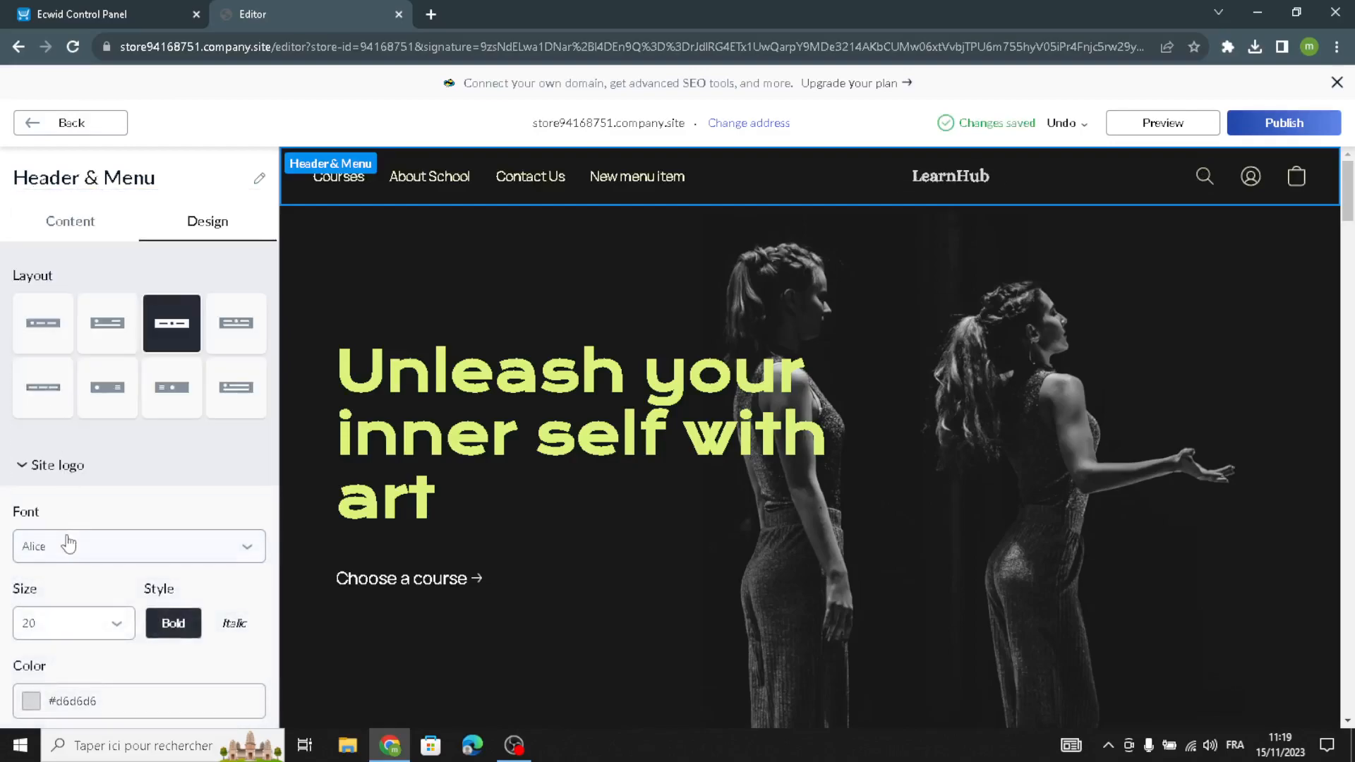
left_click(64, 630)
left_click(74, 562)
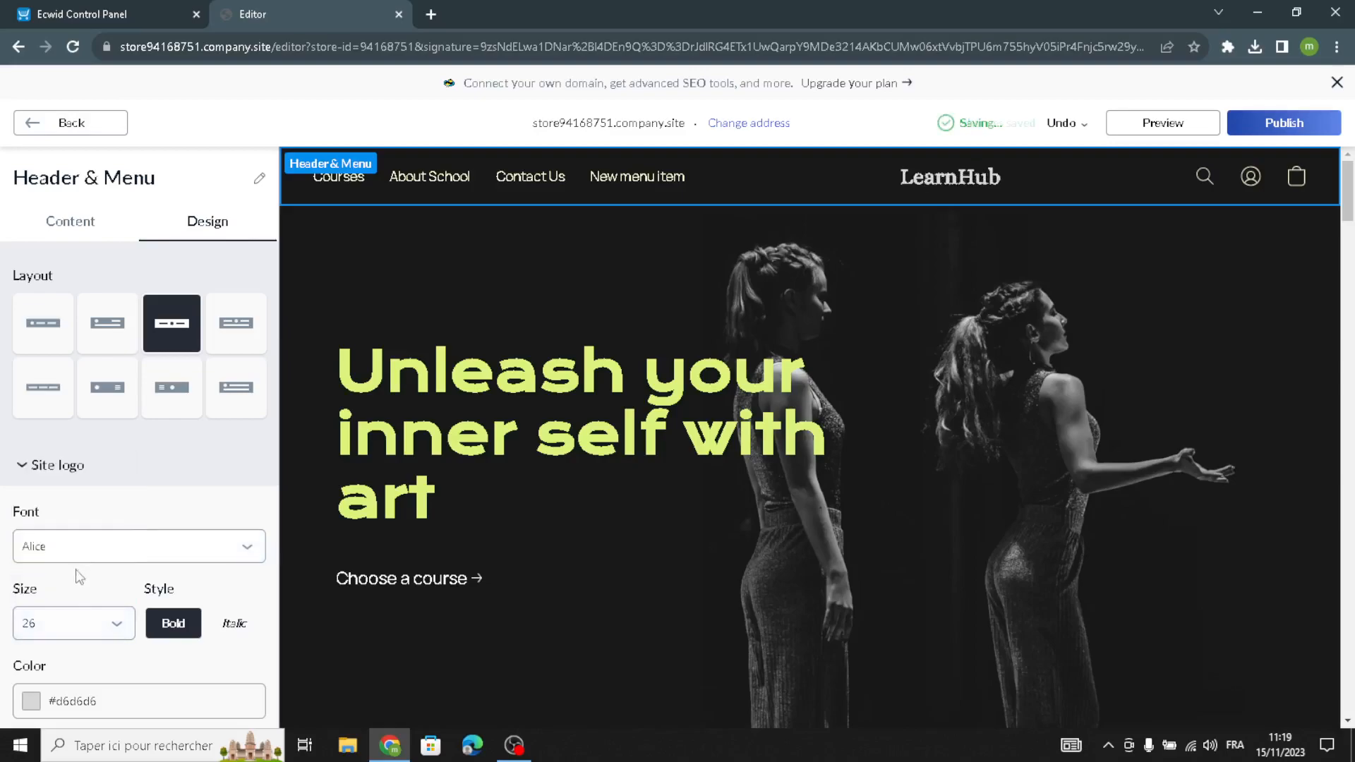
Add a frame outline around the site logo and return to the homepage sections.
scroll(45, 620, "down", 3)
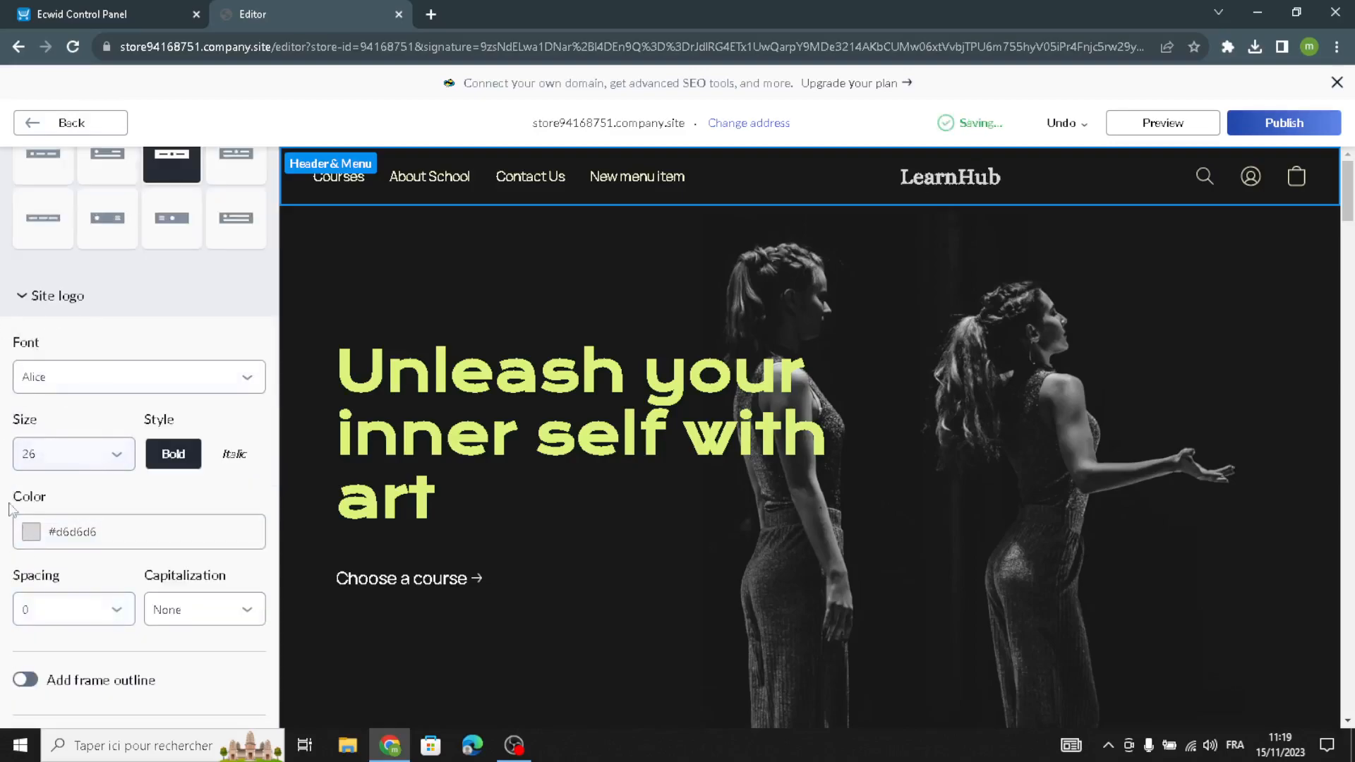
left_click(21, 685)
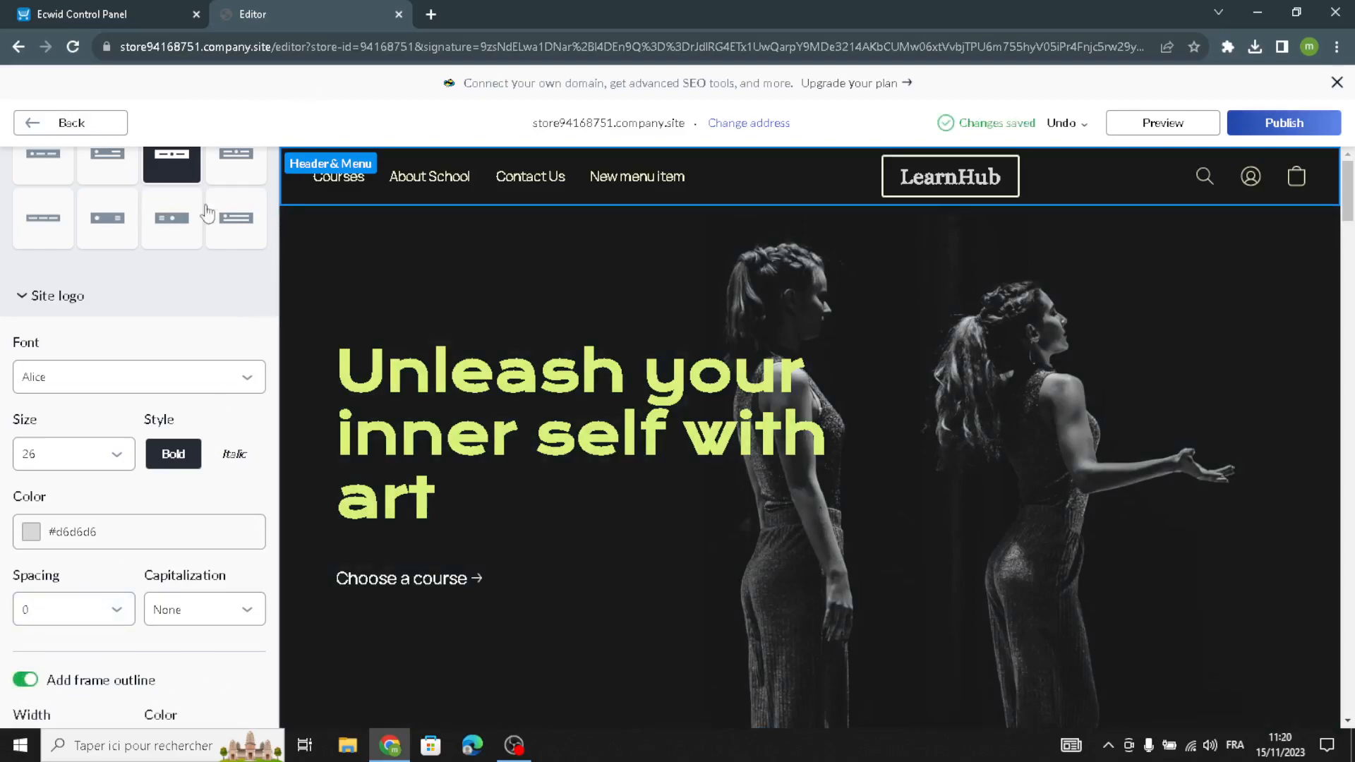
scroll(157, 363, "up", 3)
left_click(61, 124)
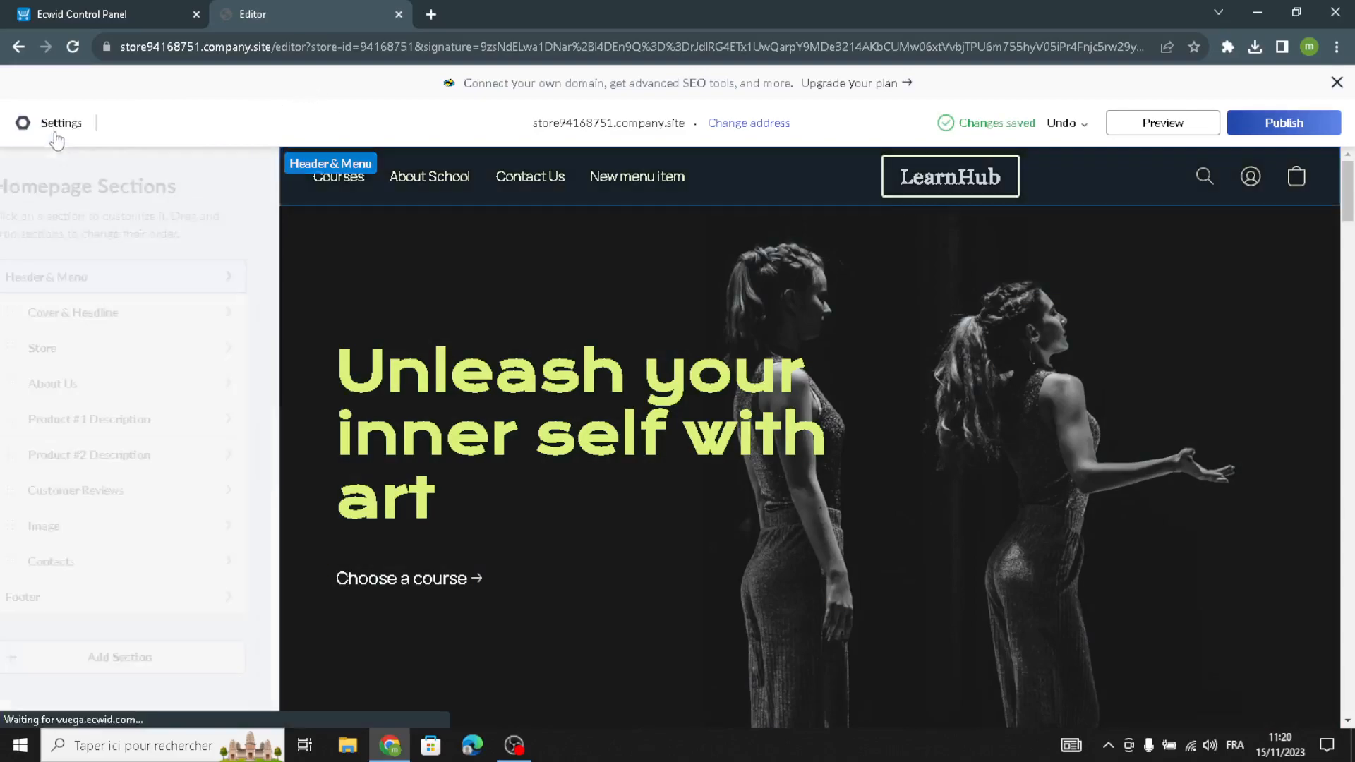
Add the description "Welcome to our site for onlinz courses and tutorials." to the Cover & Headline section.
left_click(77, 310)
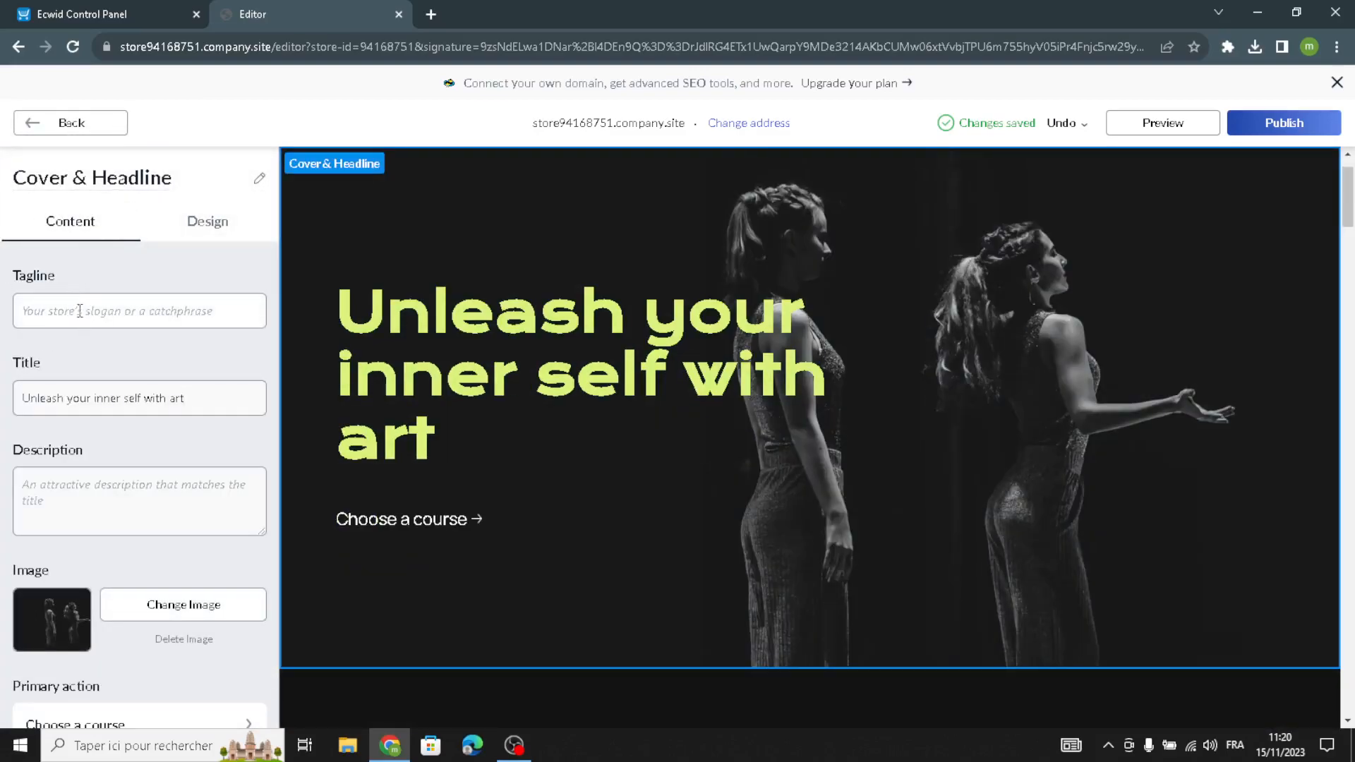
left_click(138, 303)
left_click(173, 385)
left_click_drag(205, 398, 5, 401)
left_click(128, 521)
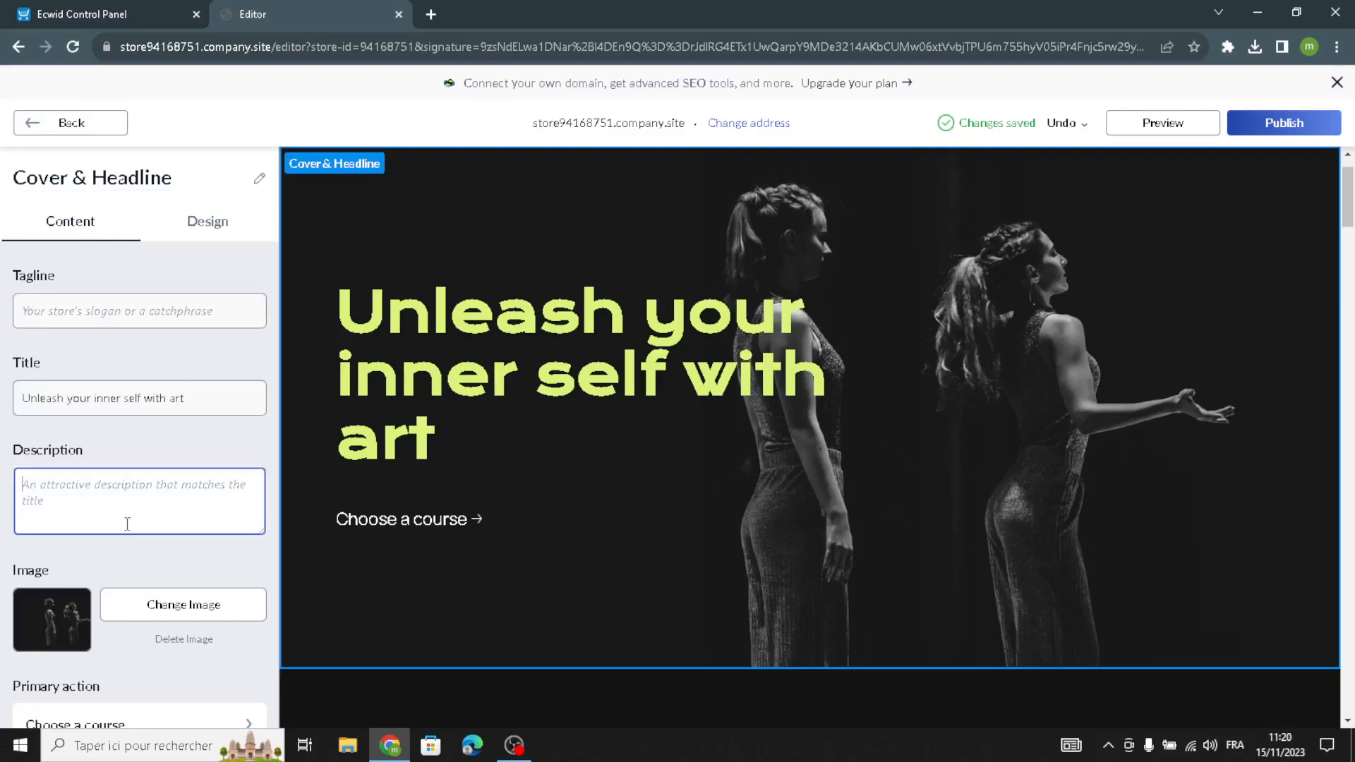
type("W")
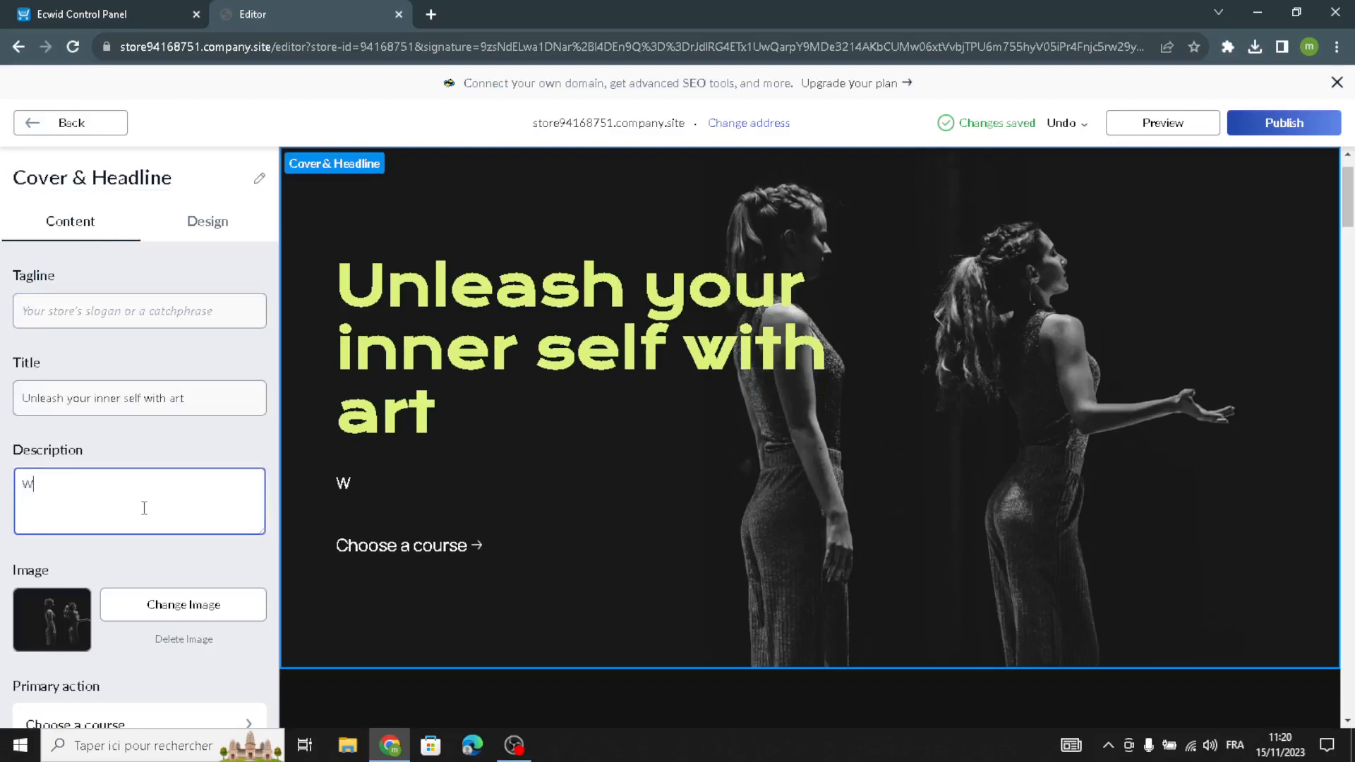
type("elcome to our site for")
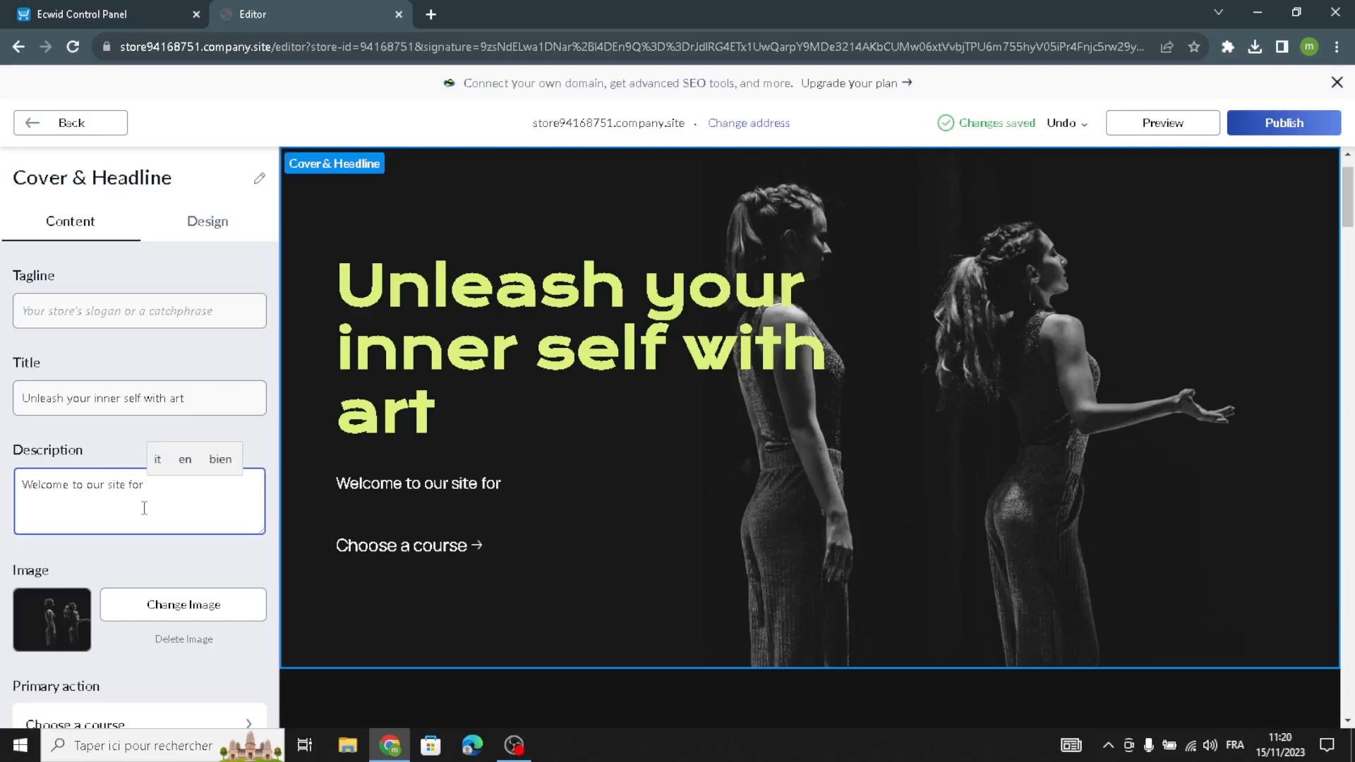
type("onlinz courses and tuto")
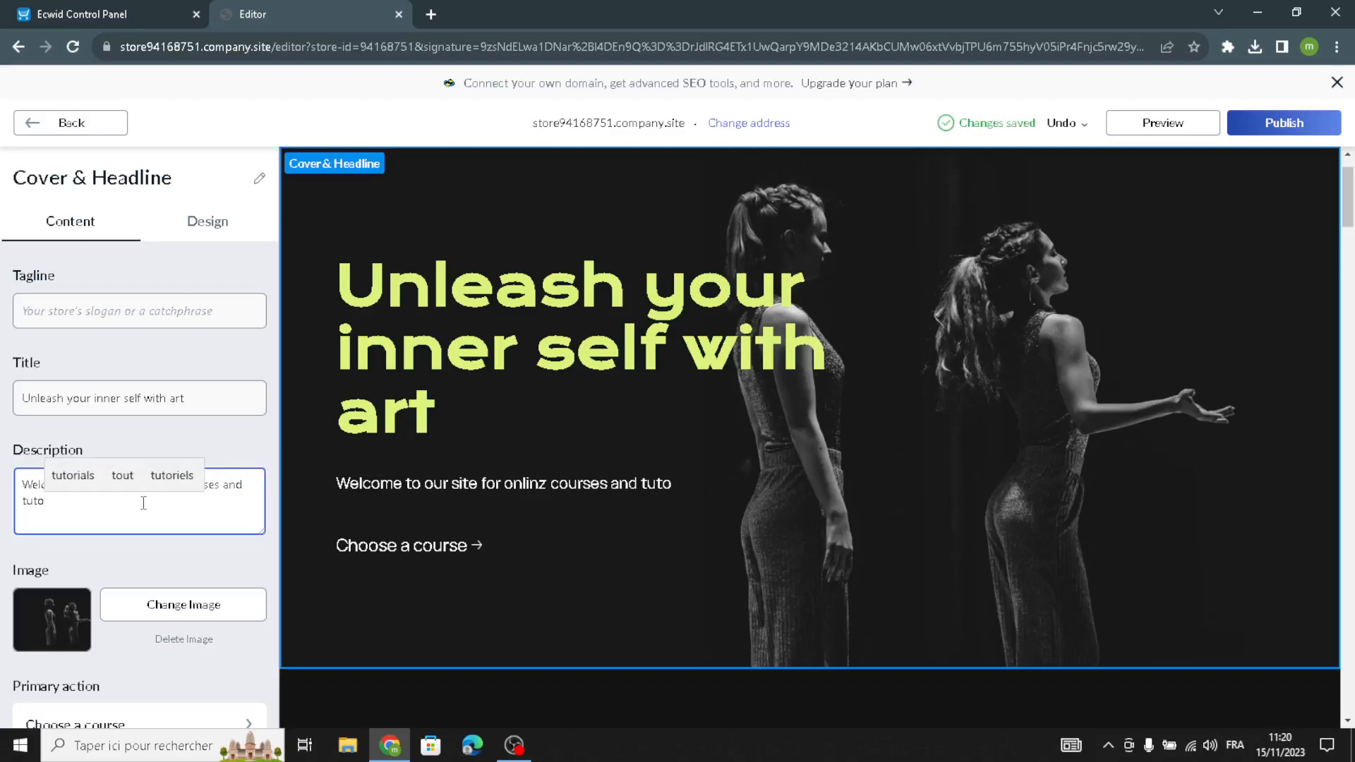
type("rials")
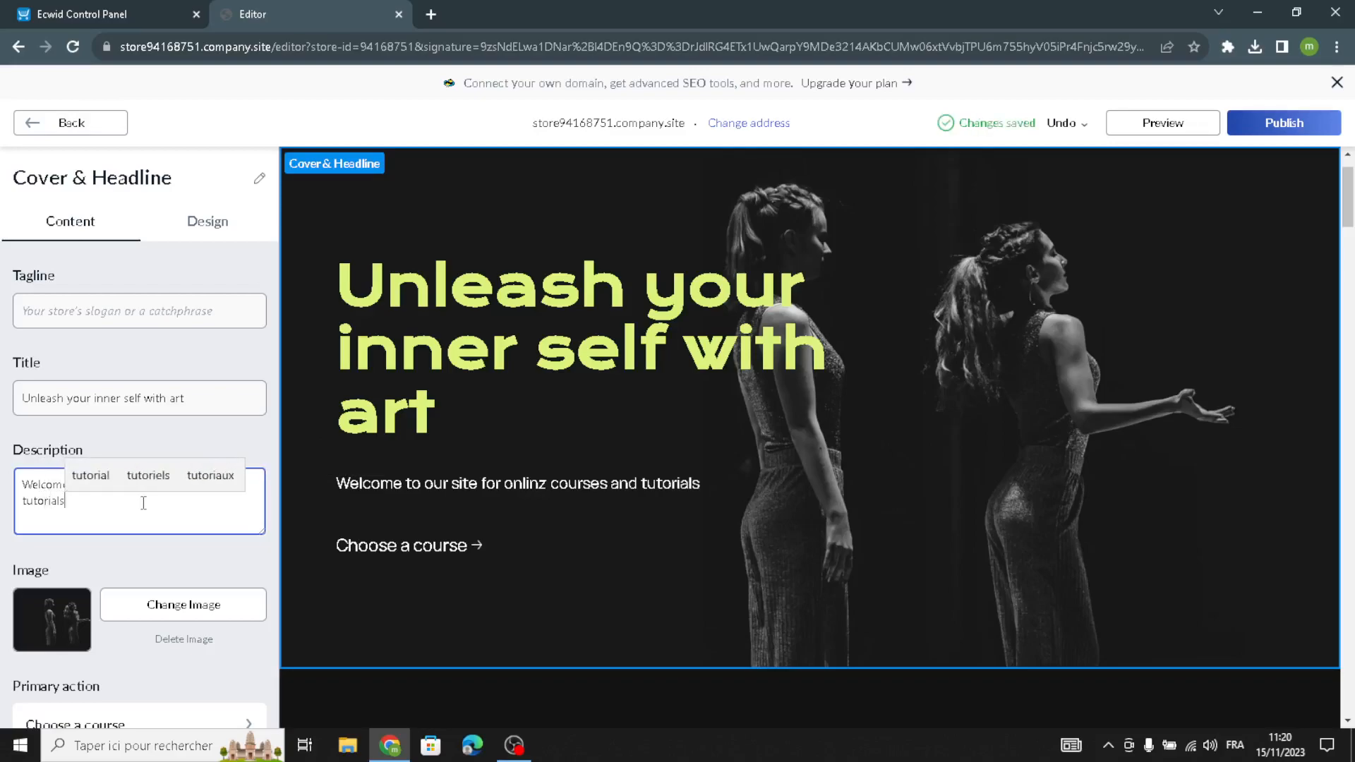
type(".")
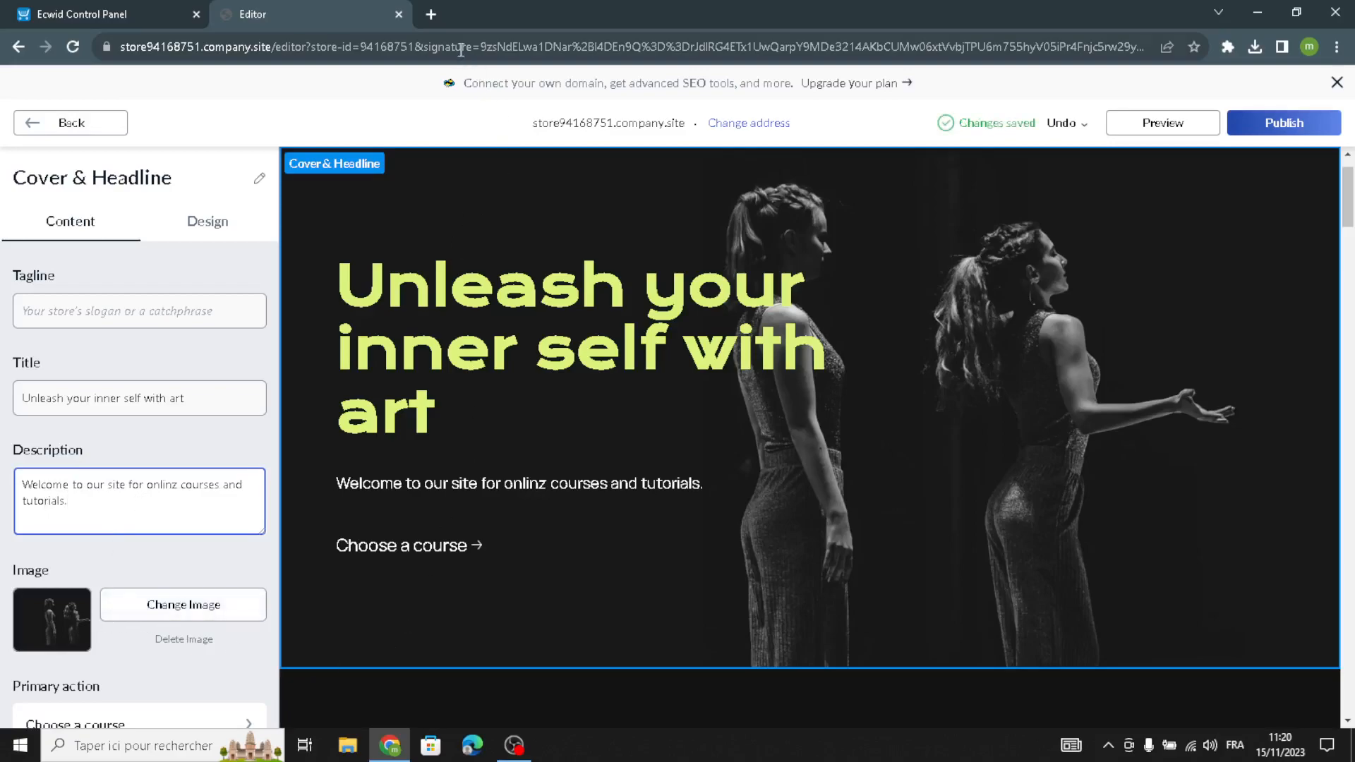
Search Google Images for "online courses and tutorials" in a new browser tab.
left_click(431, 19)
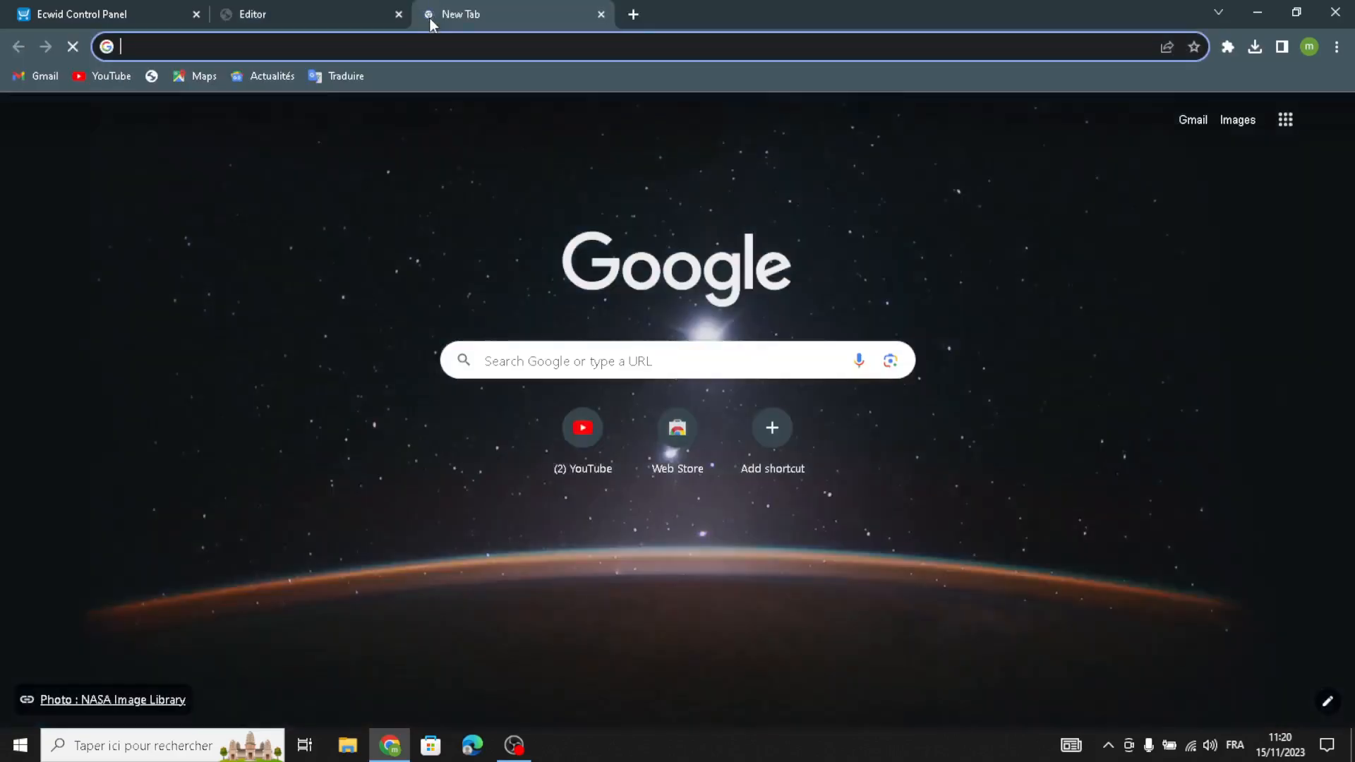
type("online ")
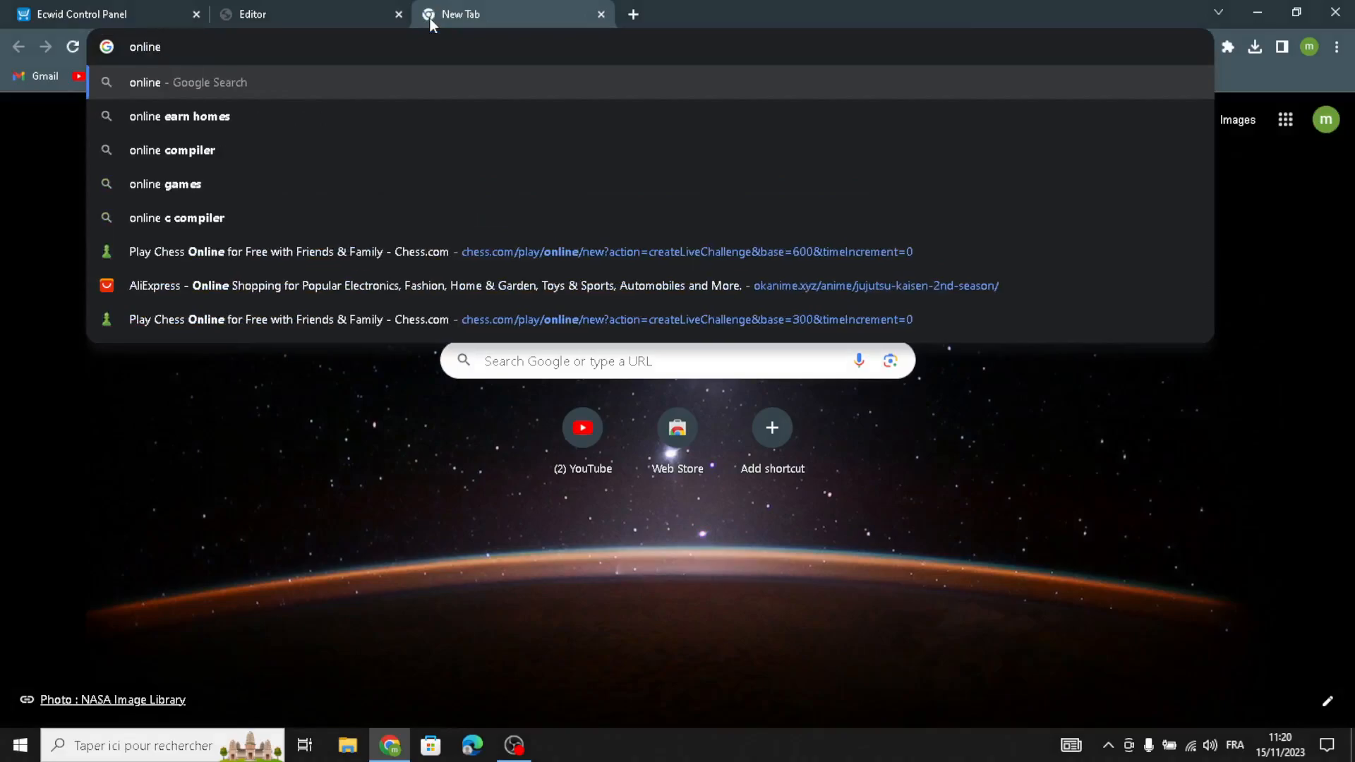
type("coursr")
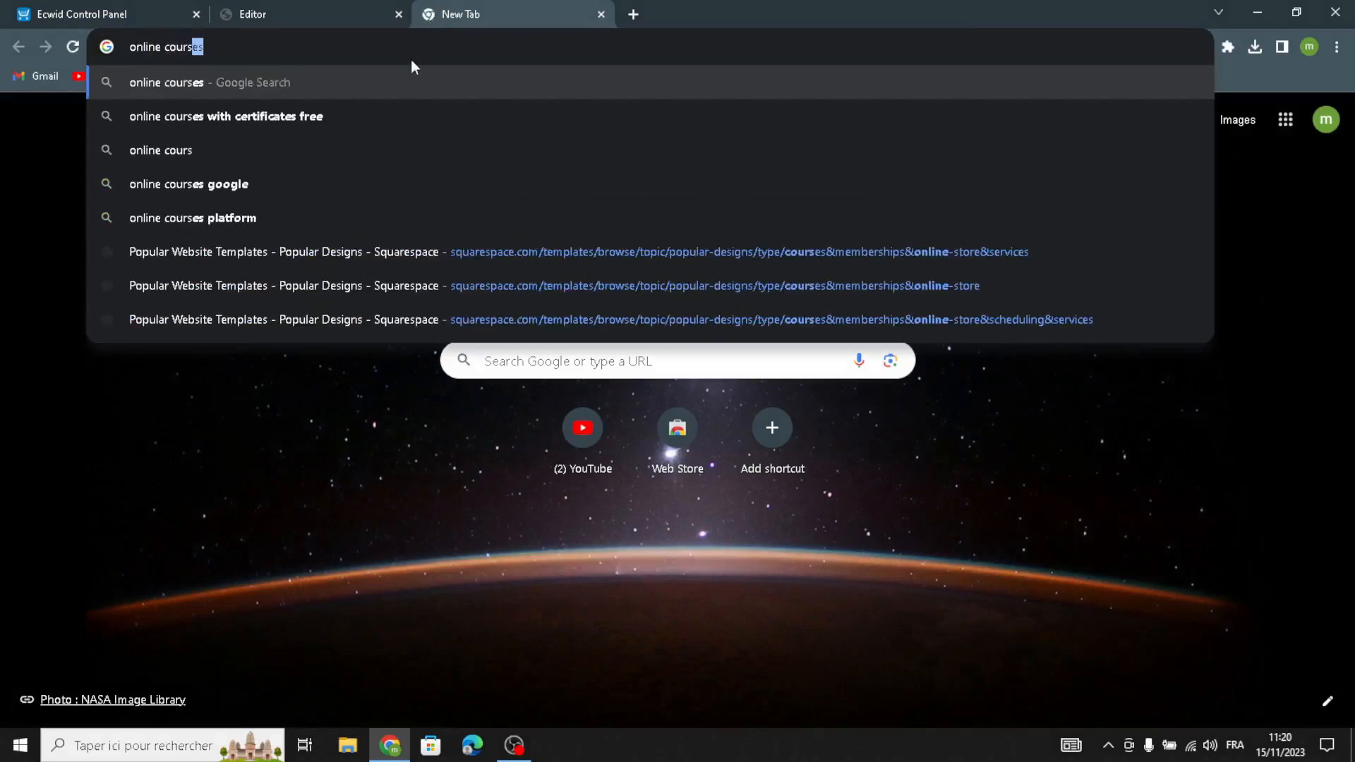
key("BackSpace")
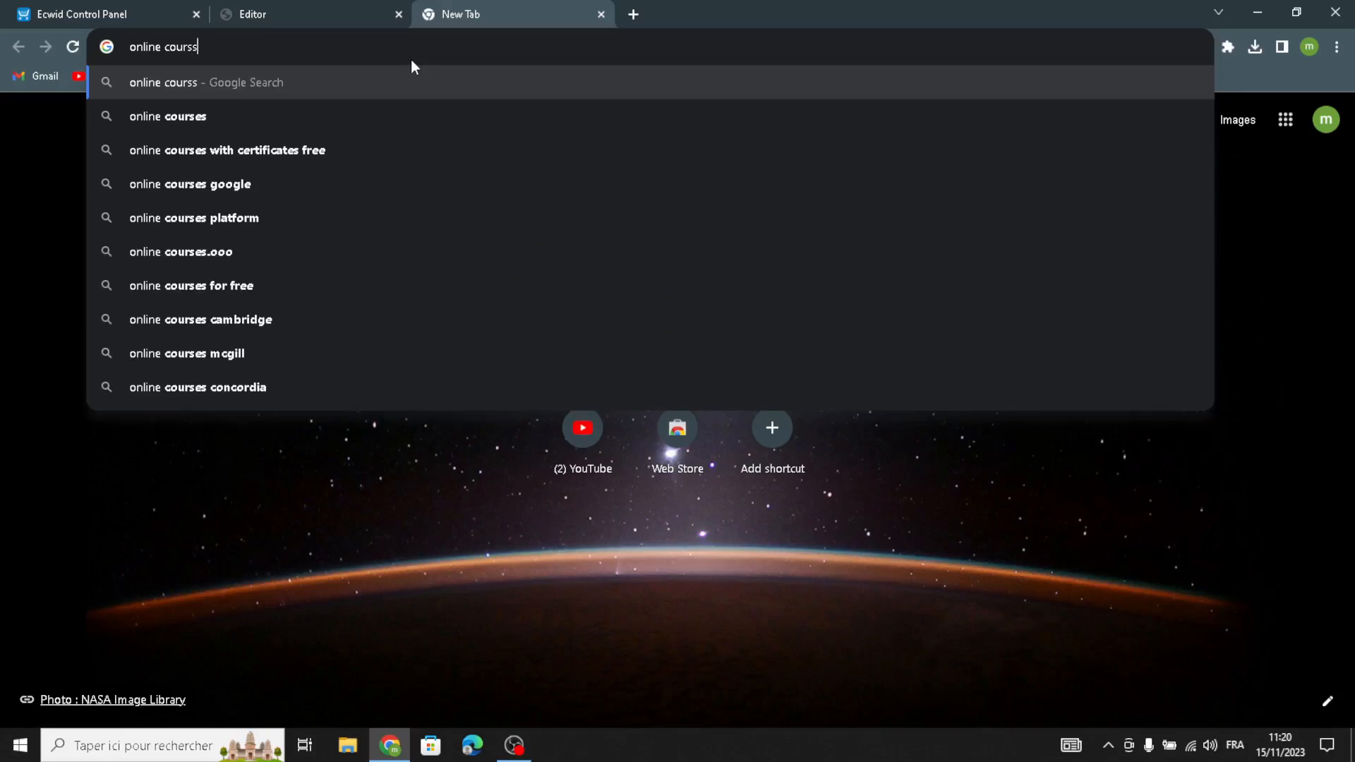
type("es and")
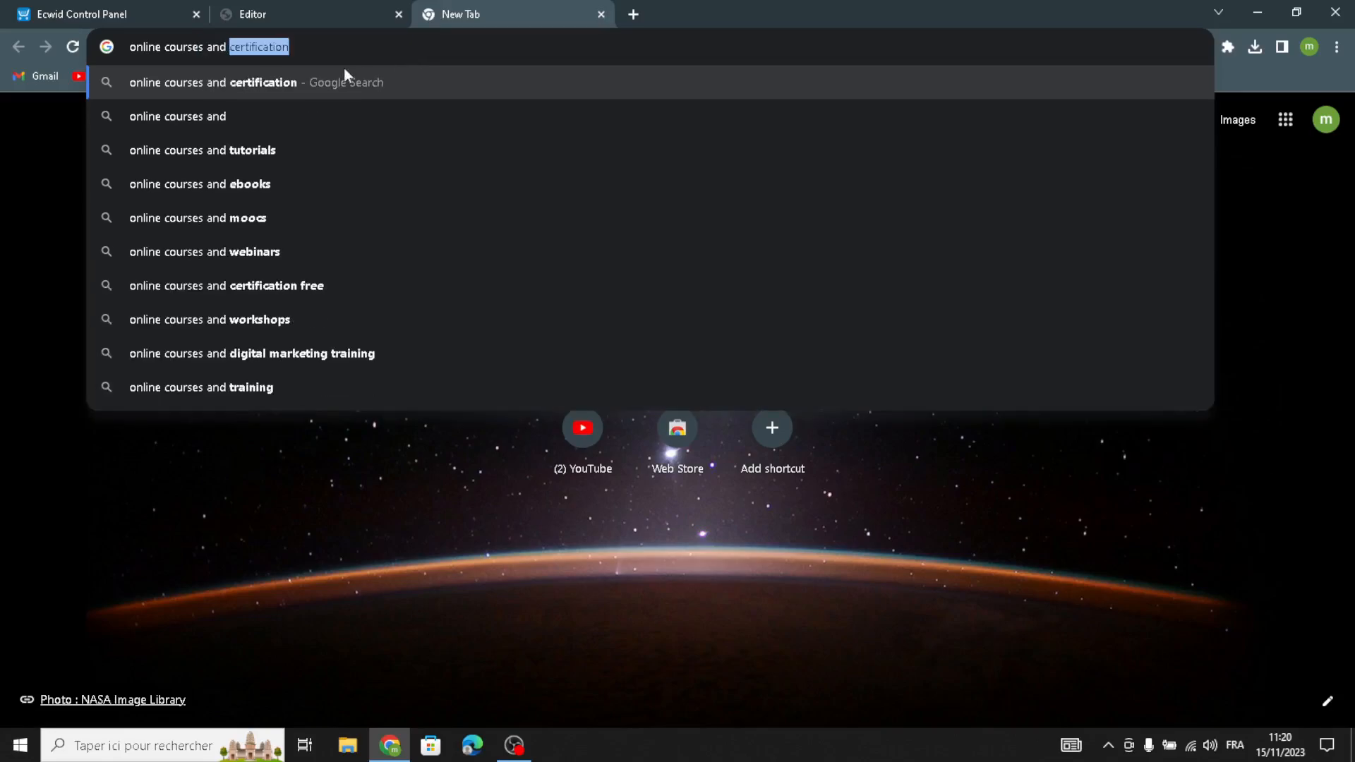
left_click(299, 149)
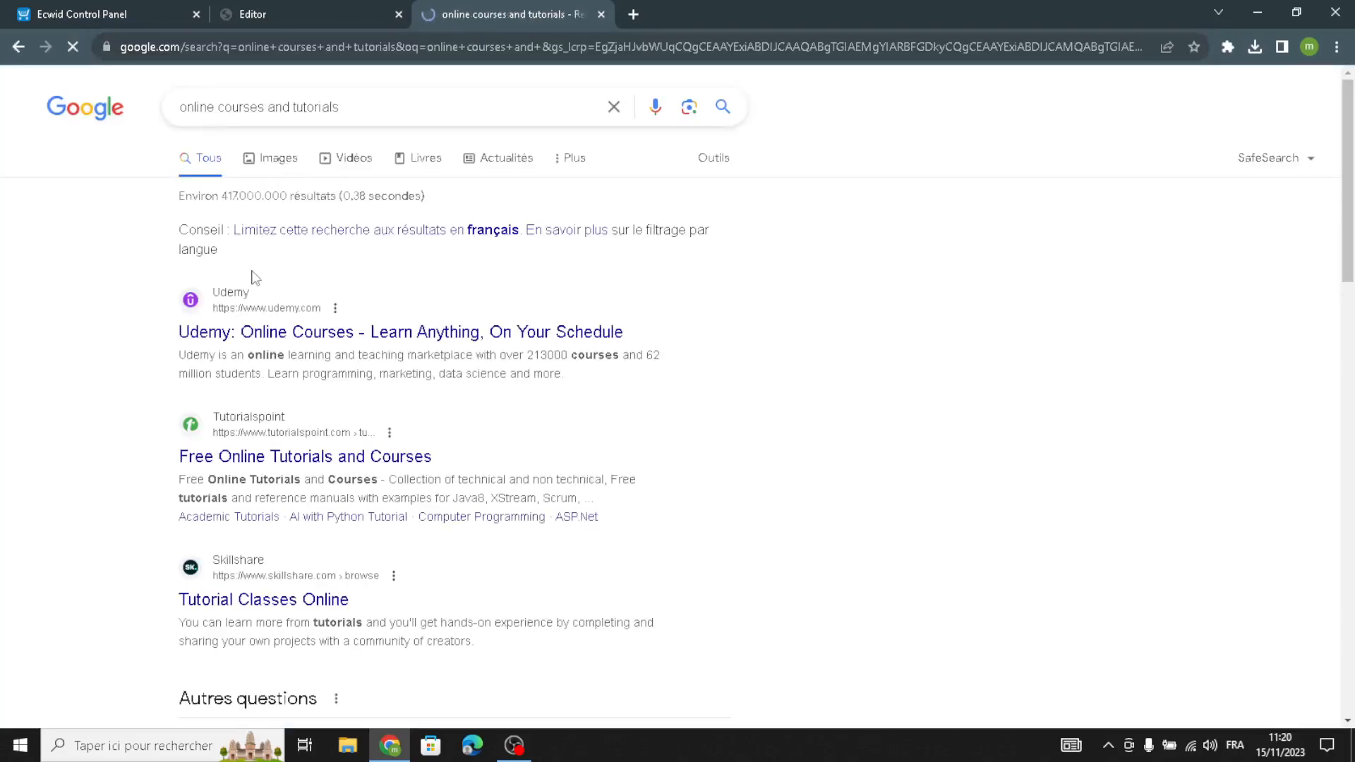
left_click(274, 157)
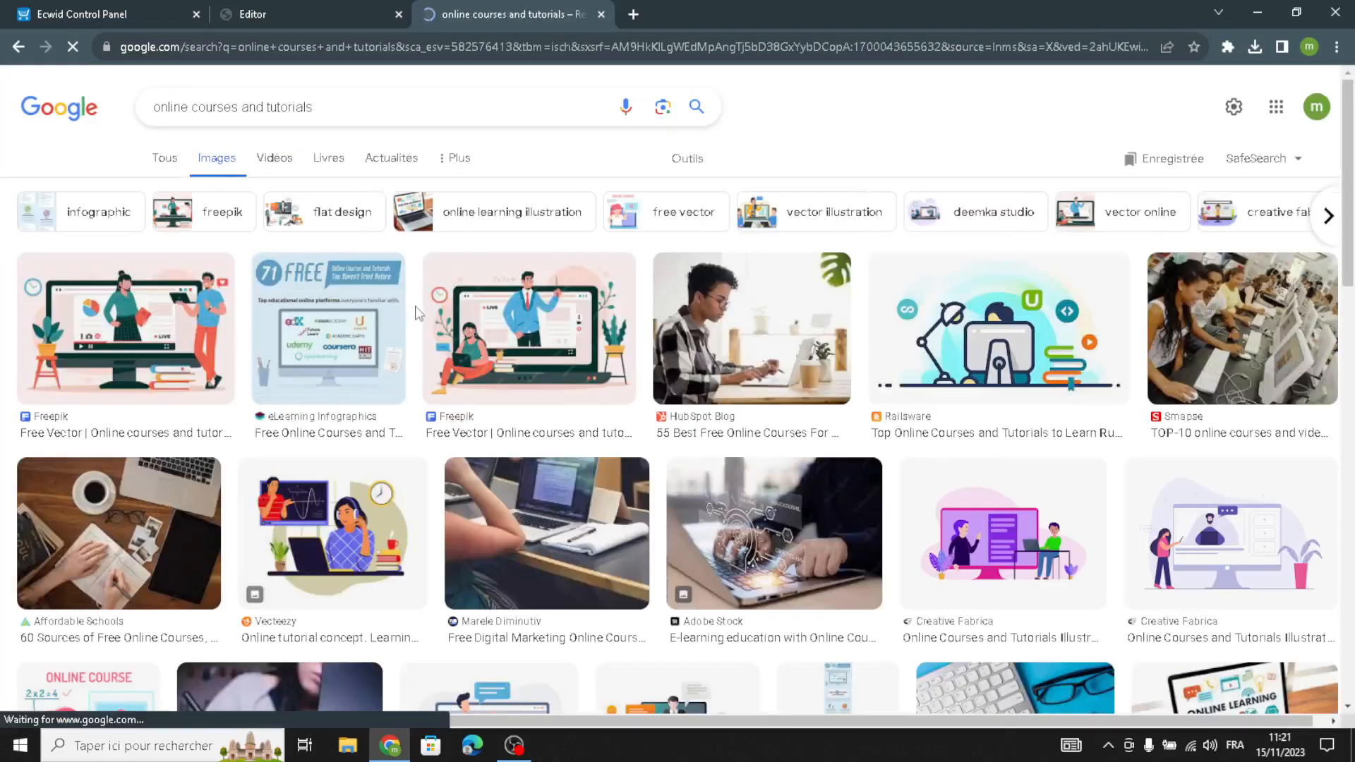
Look through the image results for a picture that suits the online-course site's cover.
scroll(419, 346, "down", 1)
scroll(424, 382, "down", 1)
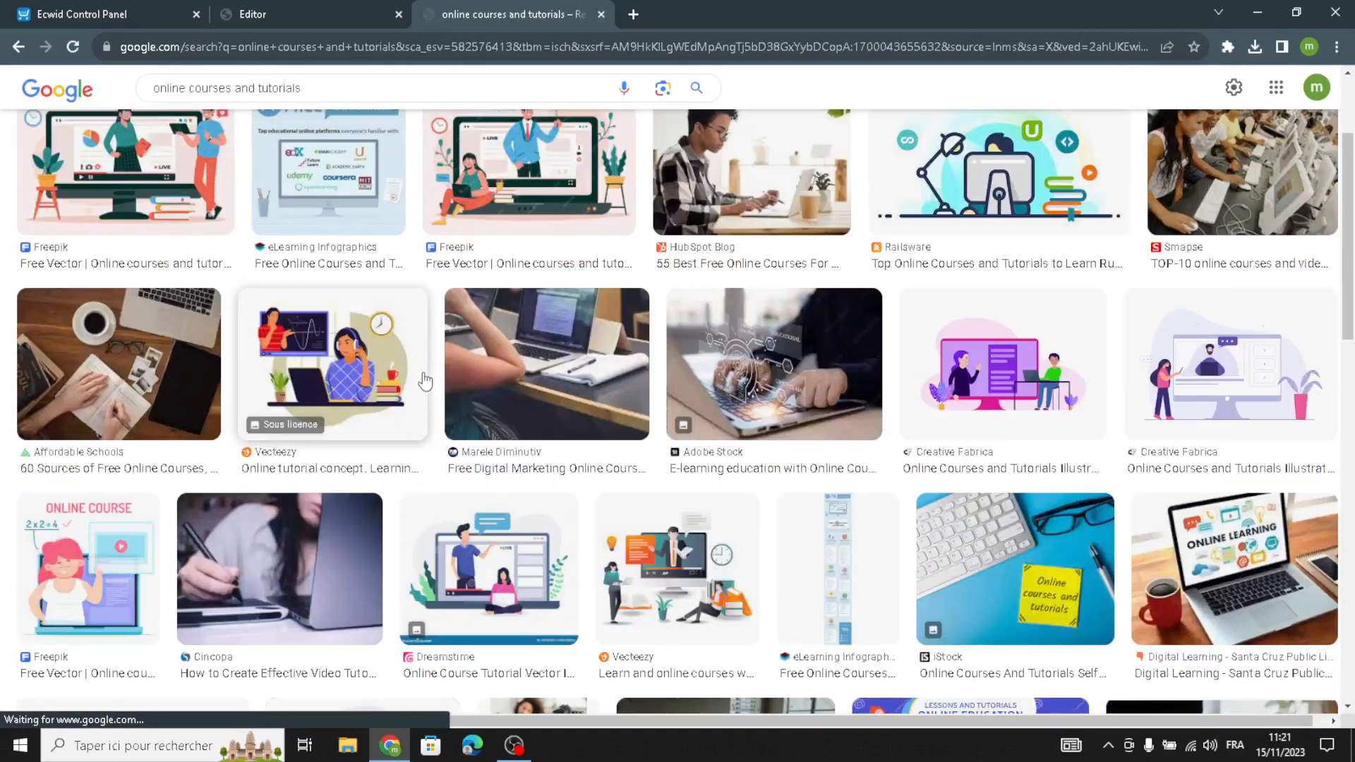
scroll(425, 382, "down", 4)
scroll(529, 392, "up", 5)
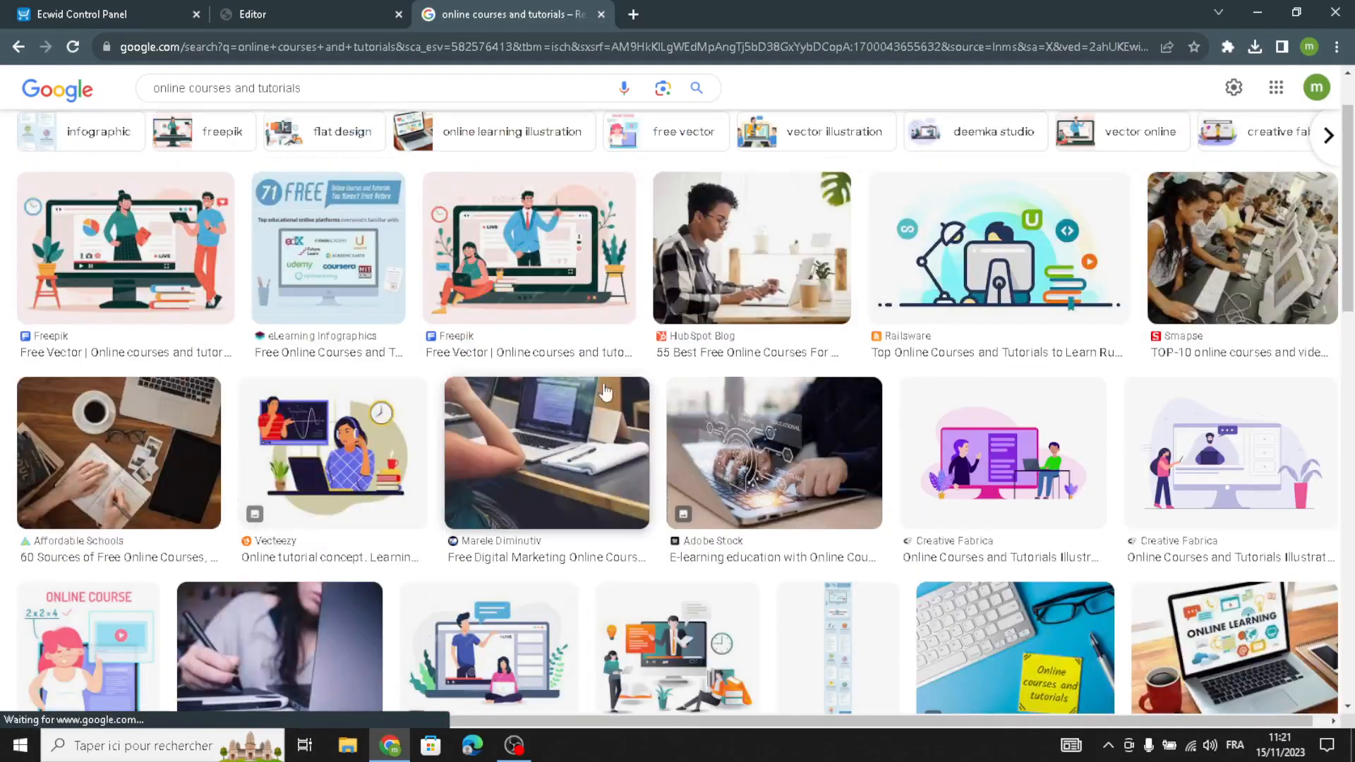
scroll(642, 404, "down", 6)
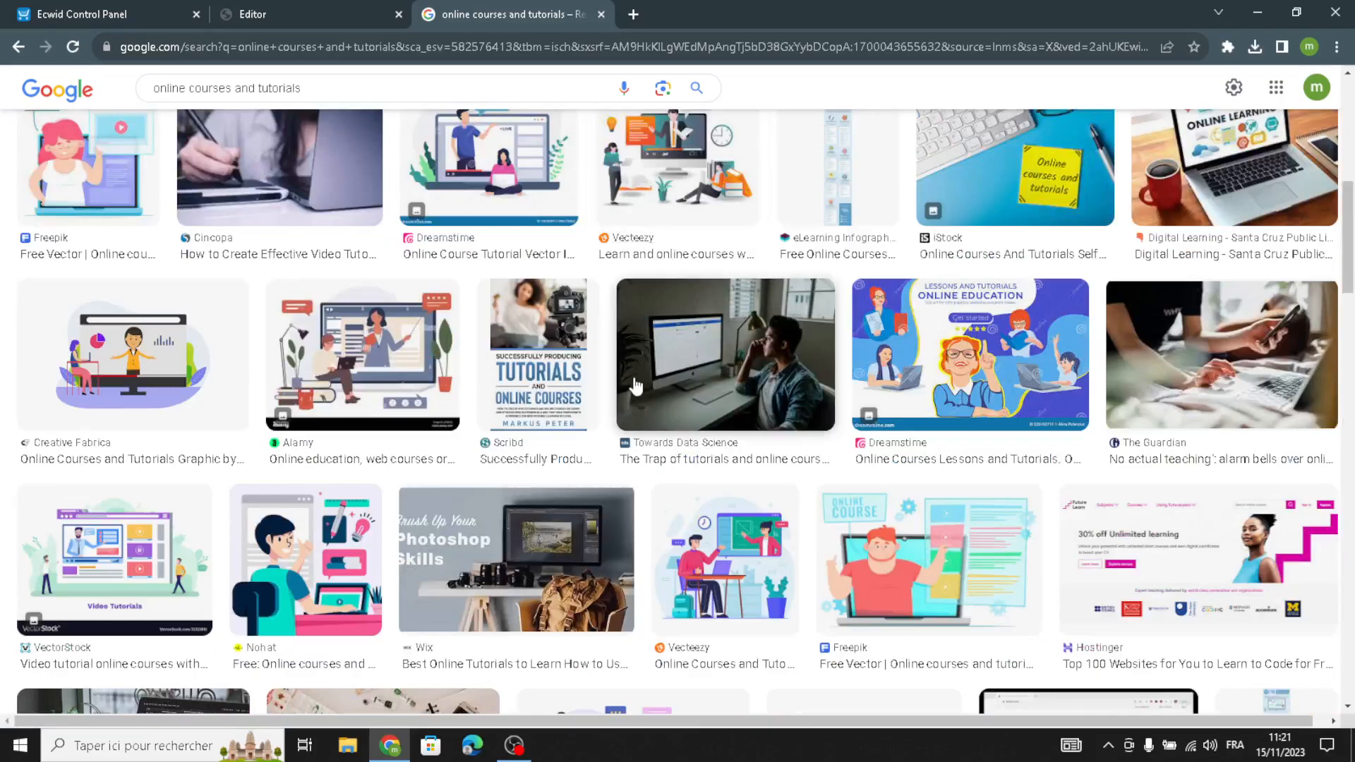
scroll(636, 384, "down", 3)
scroll(643, 421, "down", 2)
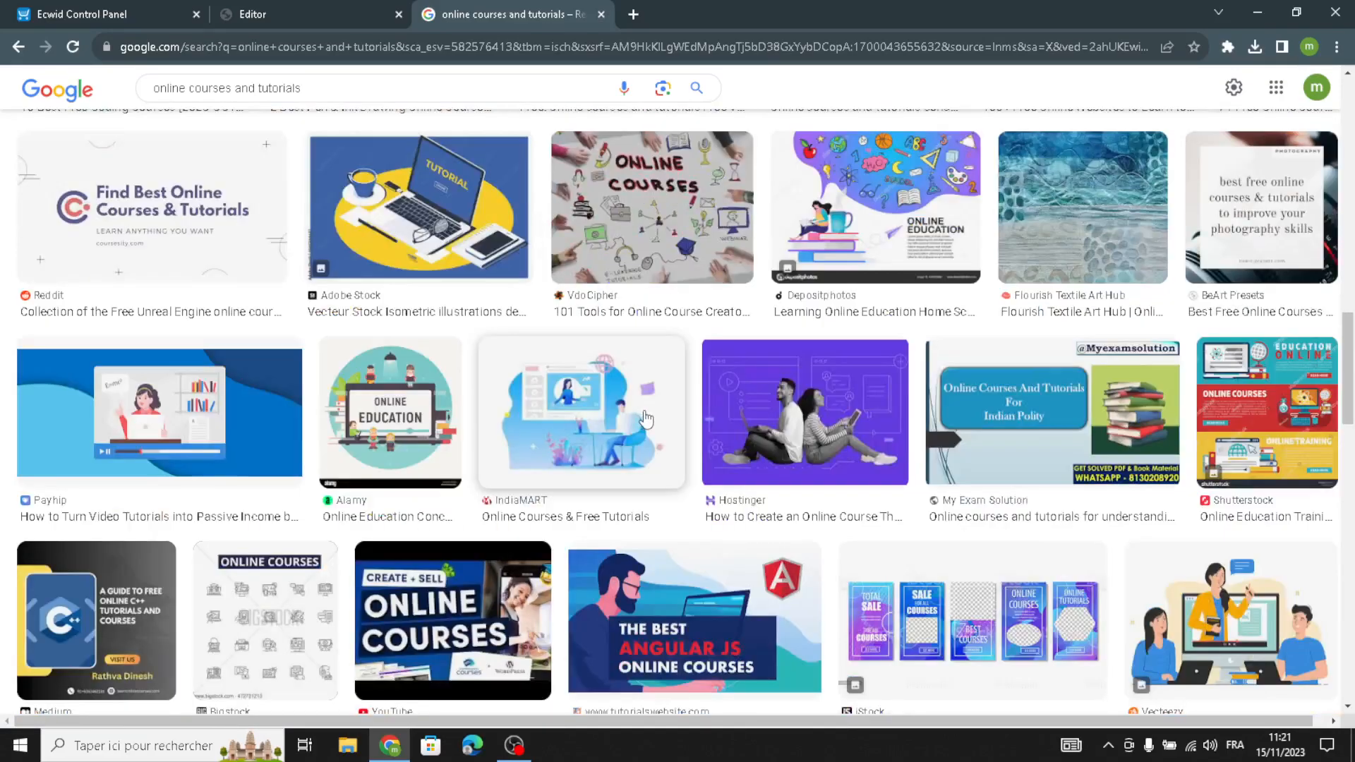
scroll(644, 413, "down", 10)
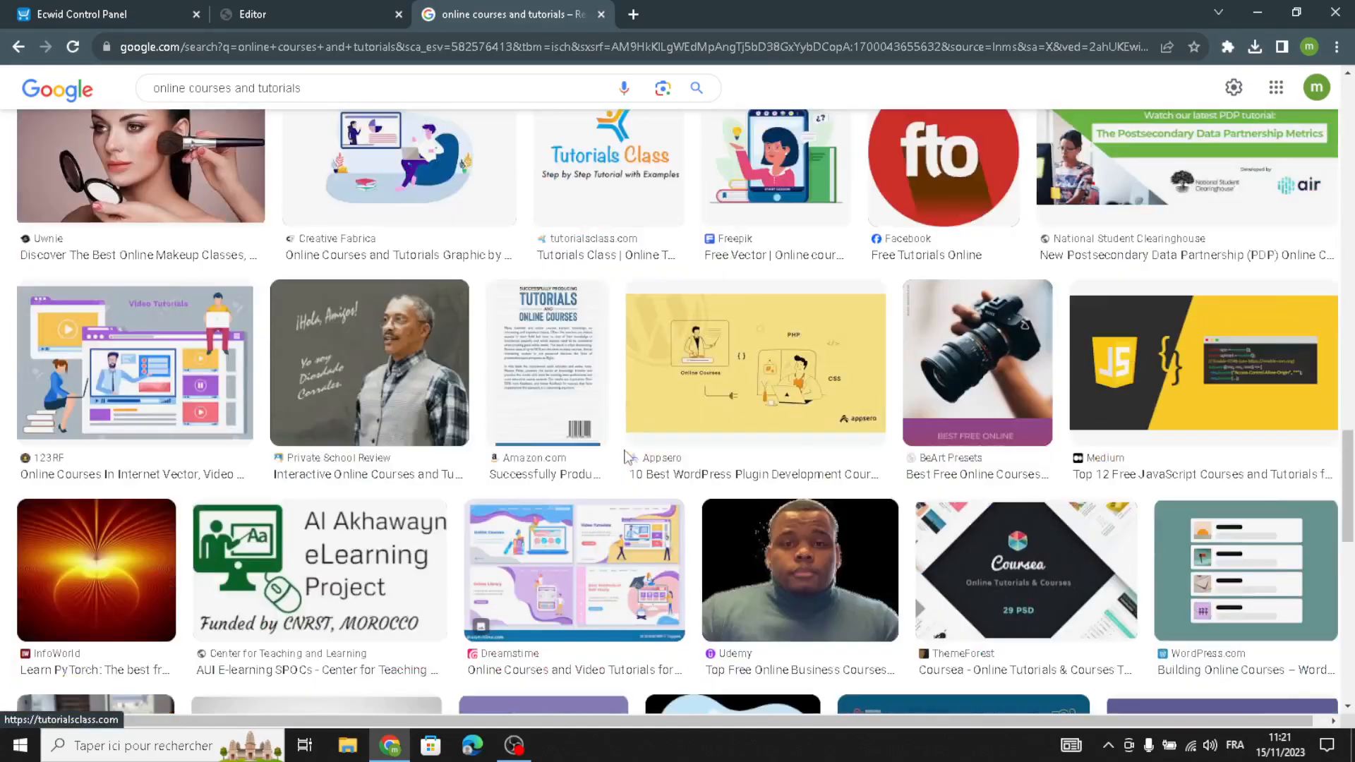
scroll(628, 443, "down", 14)
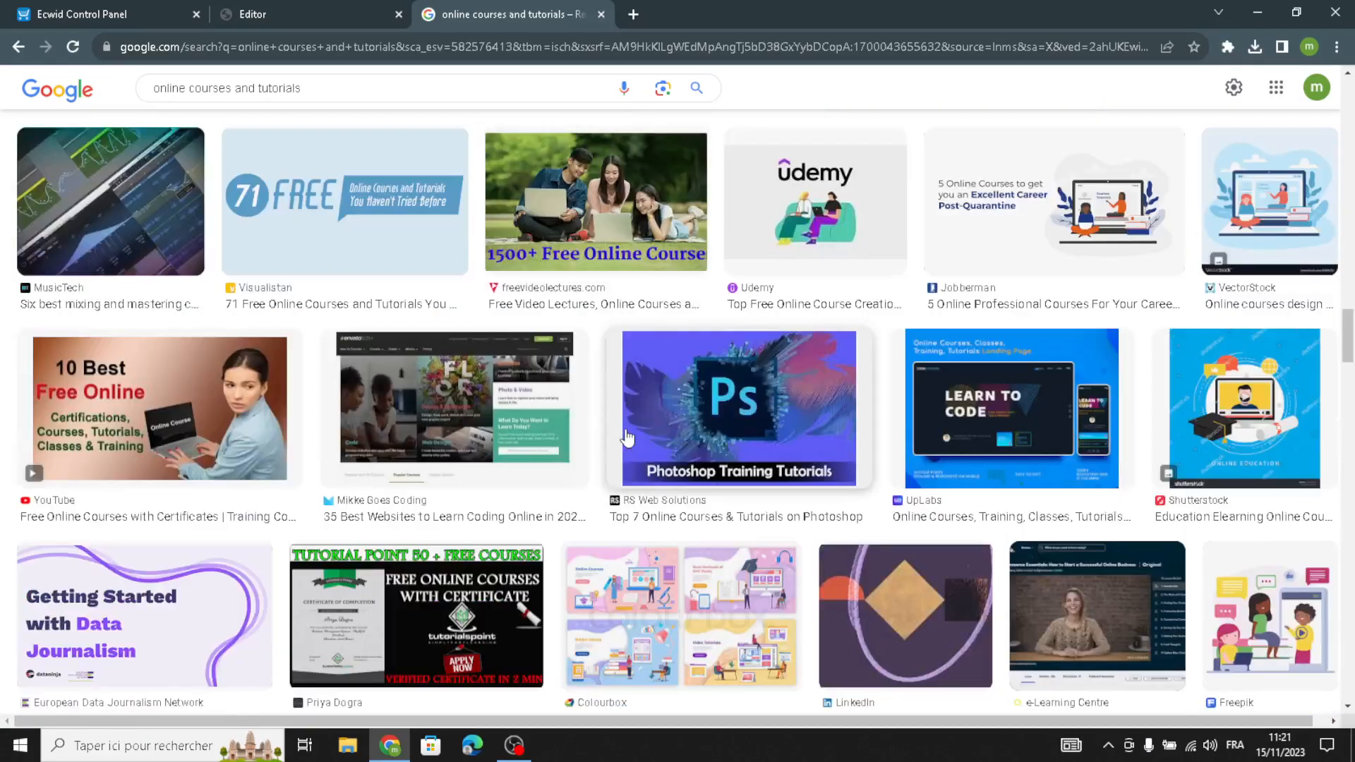
scroll(625, 452, "down", 5)
scroll(631, 431, "up", 8)
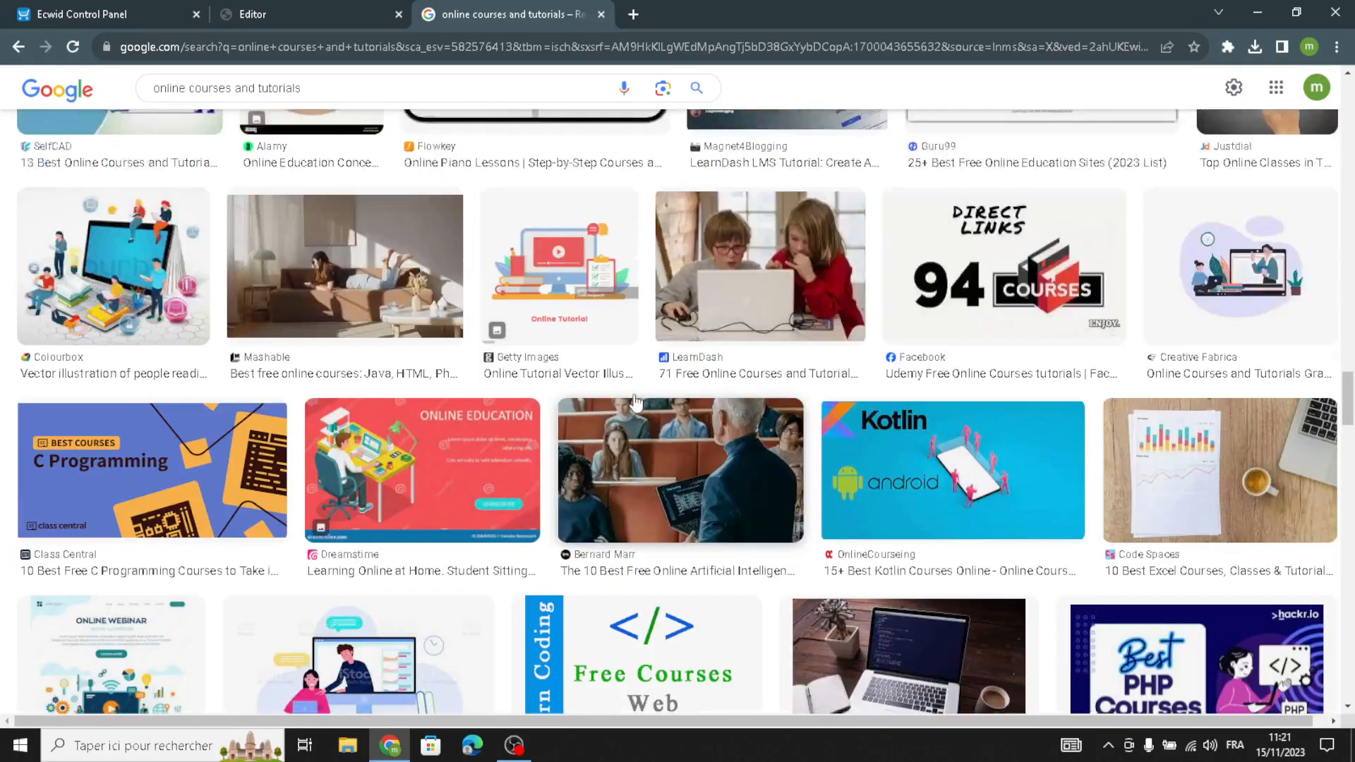
scroll(633, 404, "up", 18)
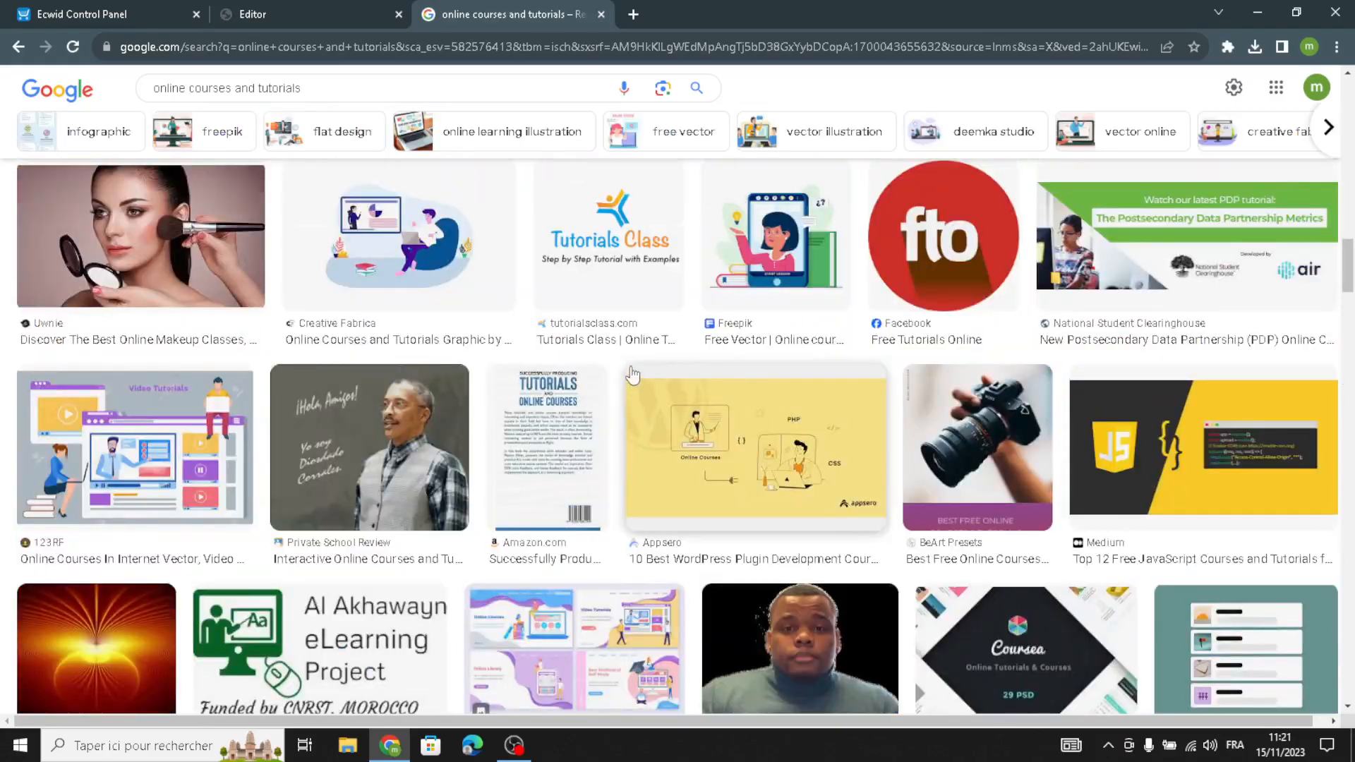
scroll(633, 372, "down", 10)
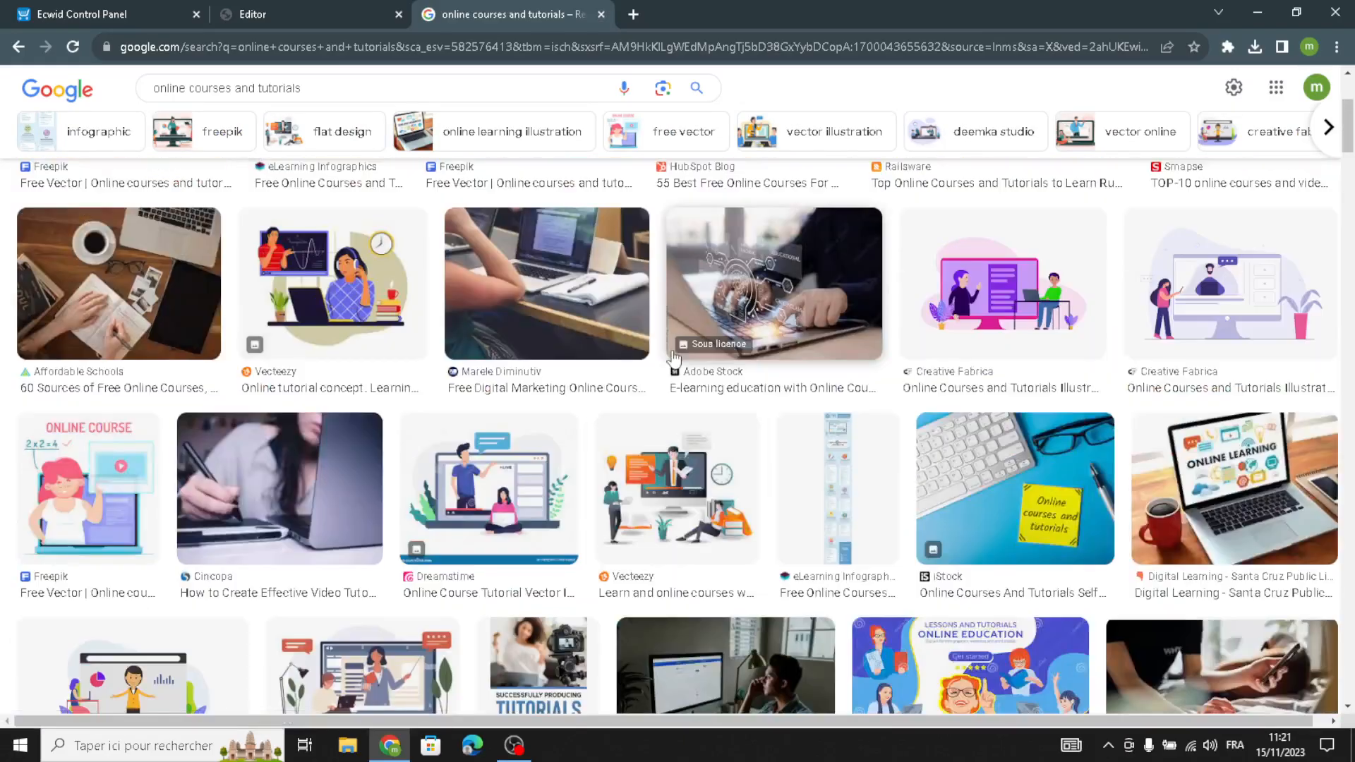
scroll(670, 367, "up", 5)
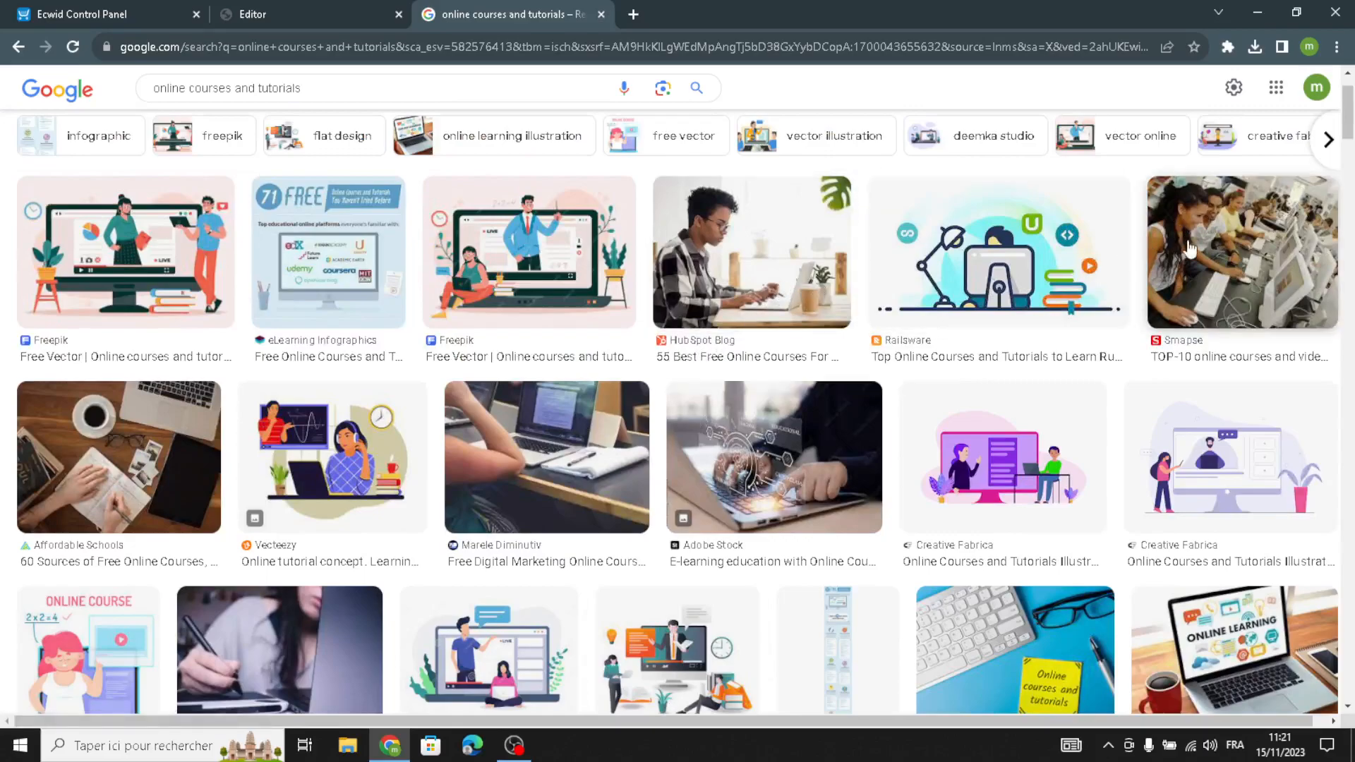
Save The Guardian's photo of hands with a phone and laptop to the Téléchargements folder as 6000.avif.
scroll(1132, 489, "down", 6)
left_click(1132, 489)
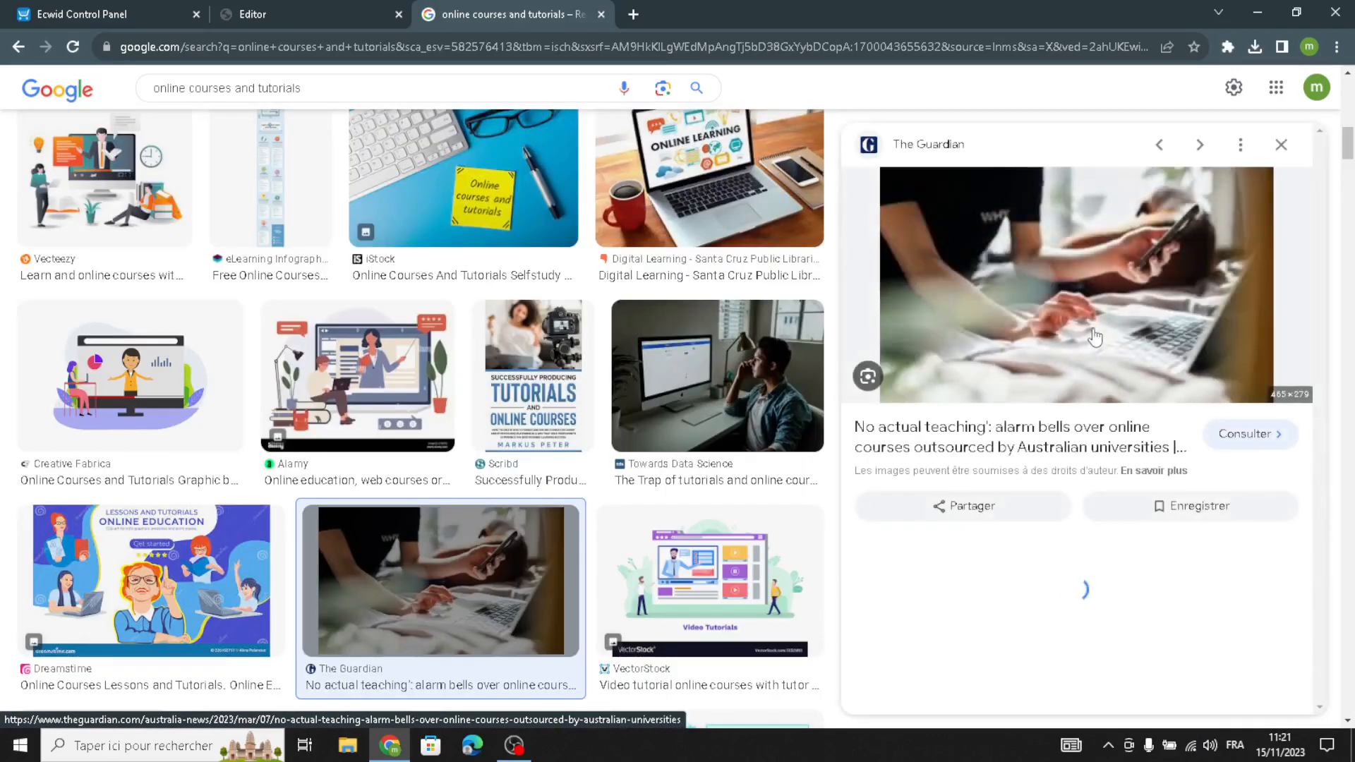
right_click(1092, 312)
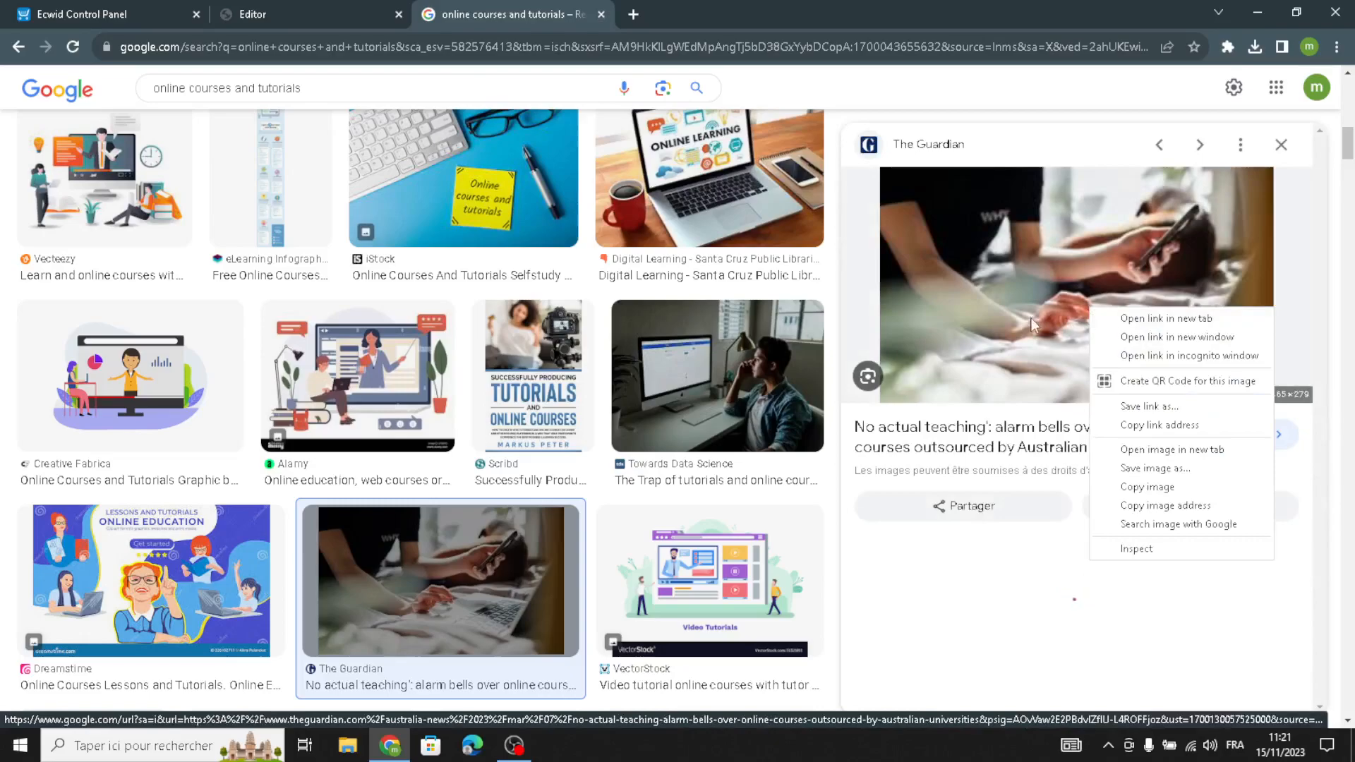
right_click(962, 278)
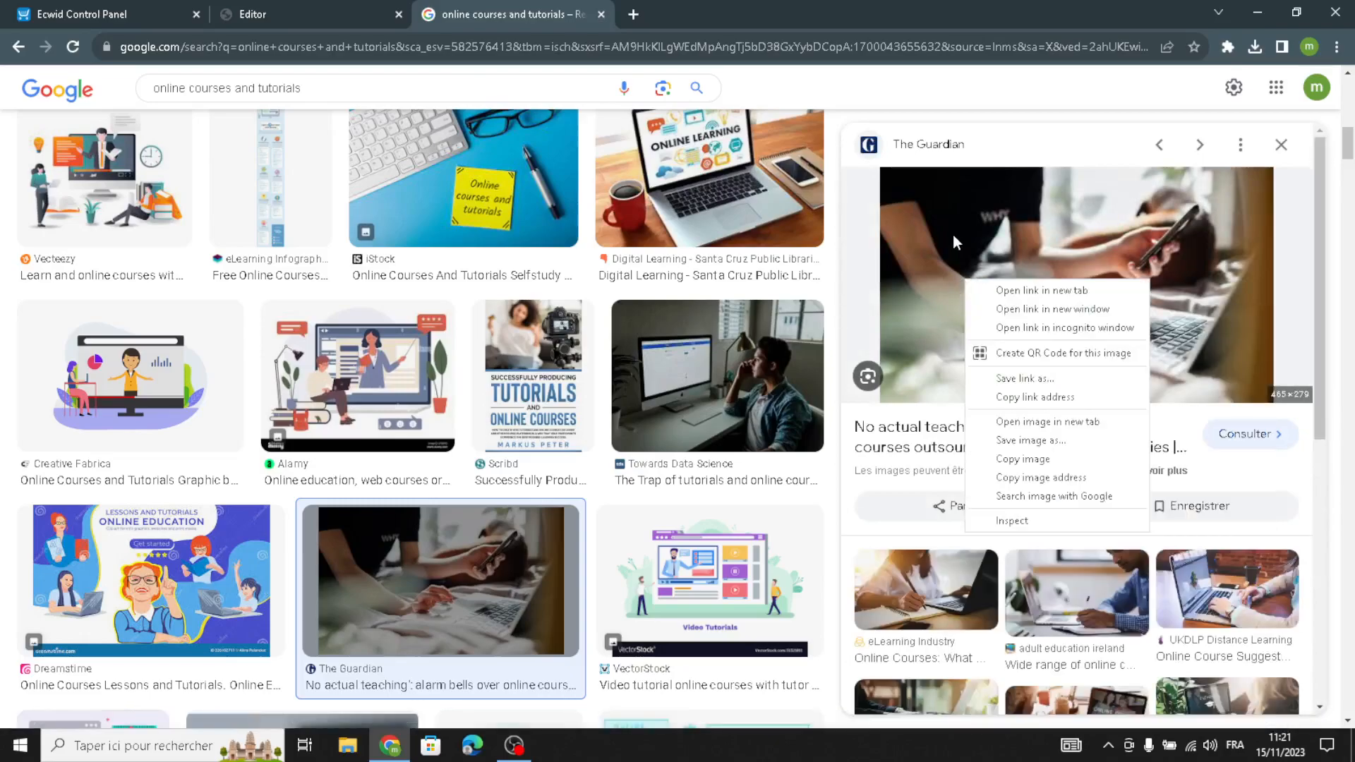
right_click(999, 242)
left_click(1066, 408)
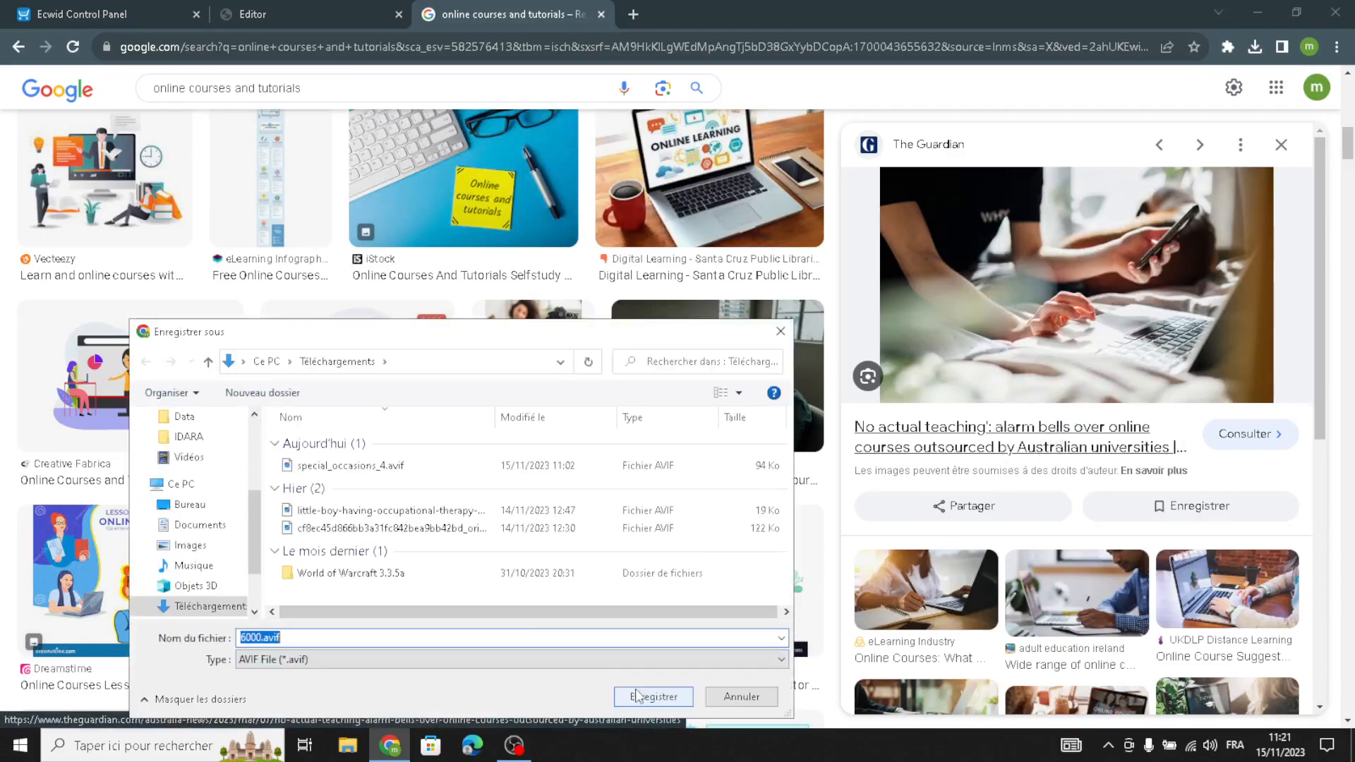
left_click(653, 697)
left_click(278, 9)
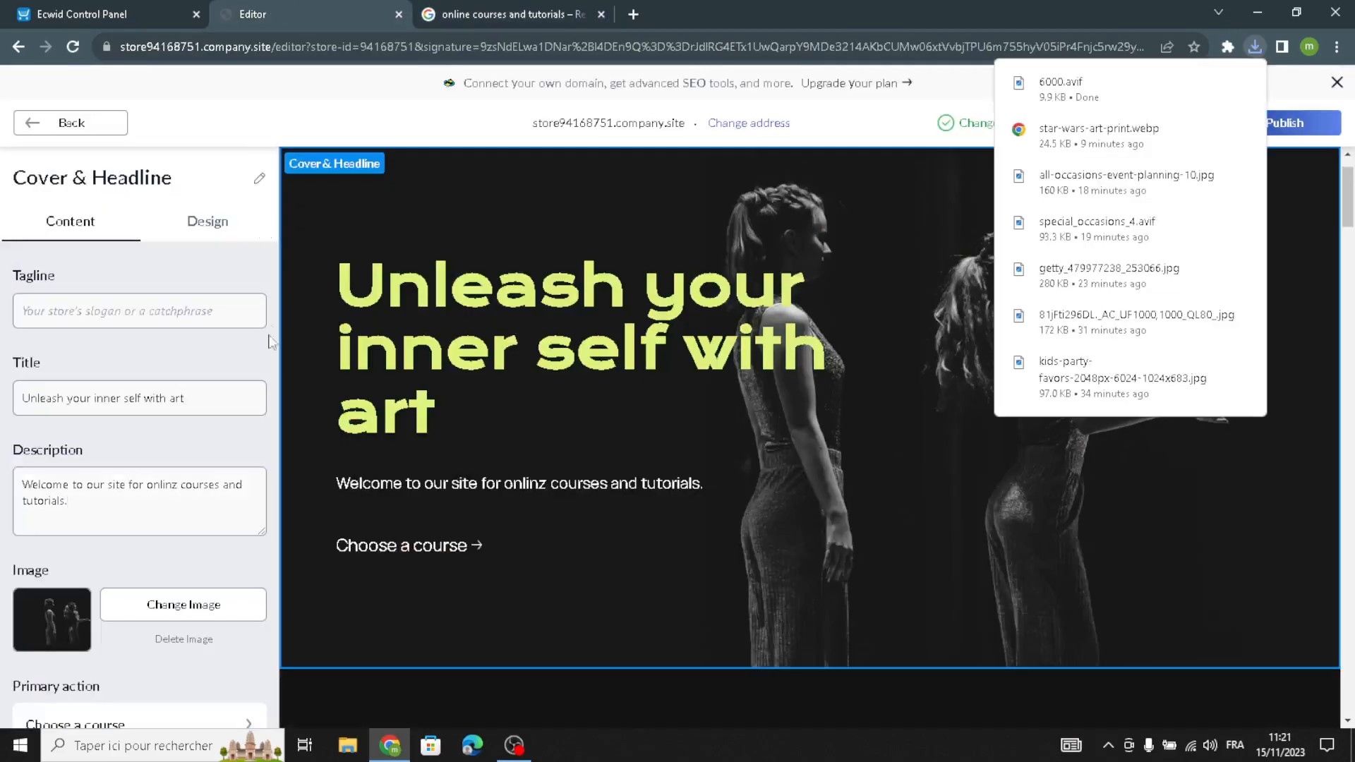
left_click(224, 593)
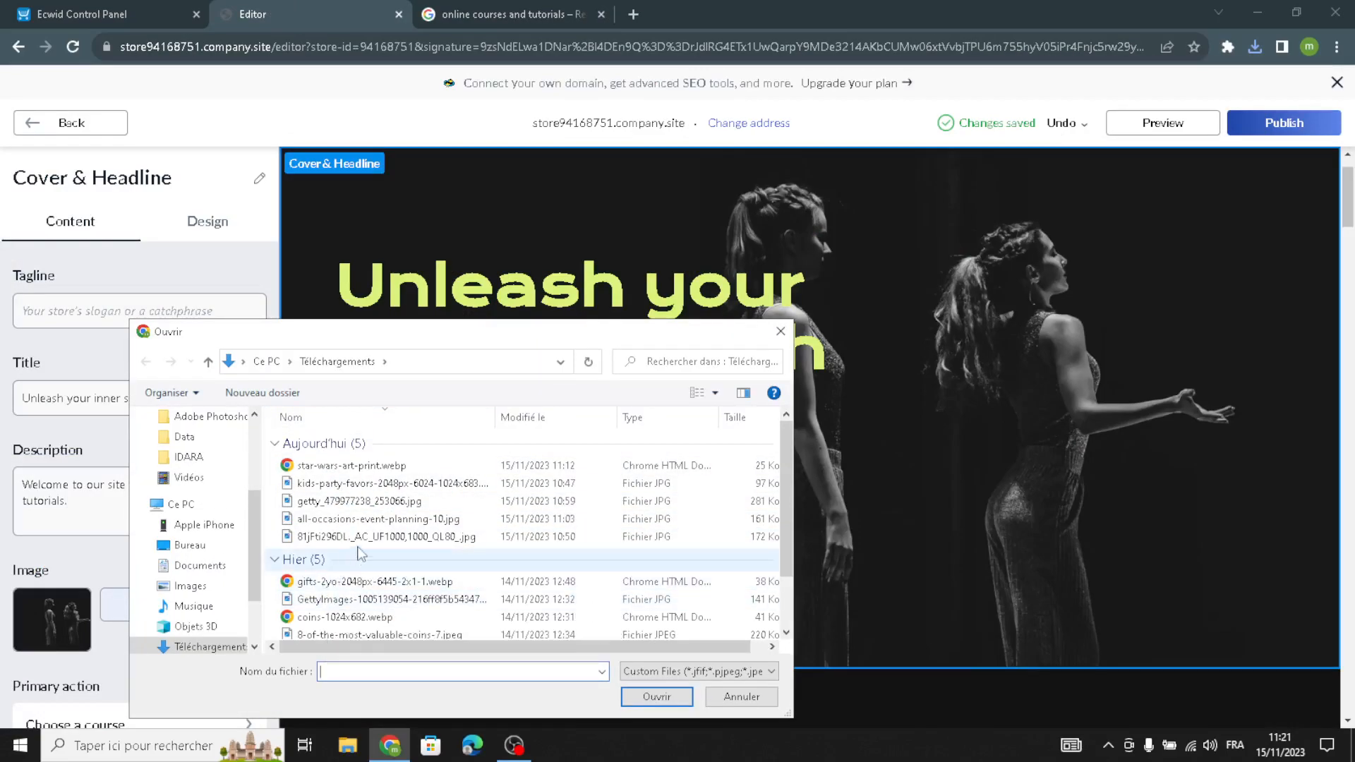
left_click(648, 671)
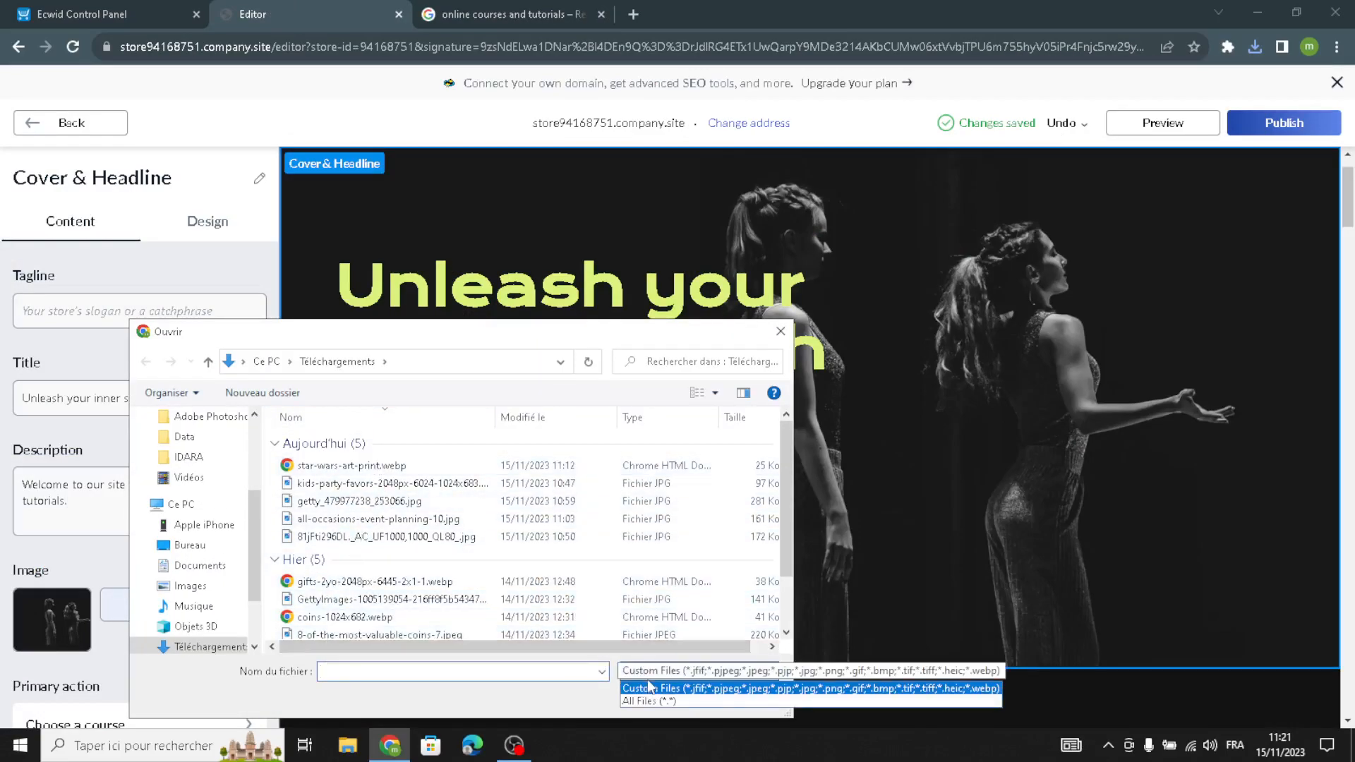
left_click(650, 702)
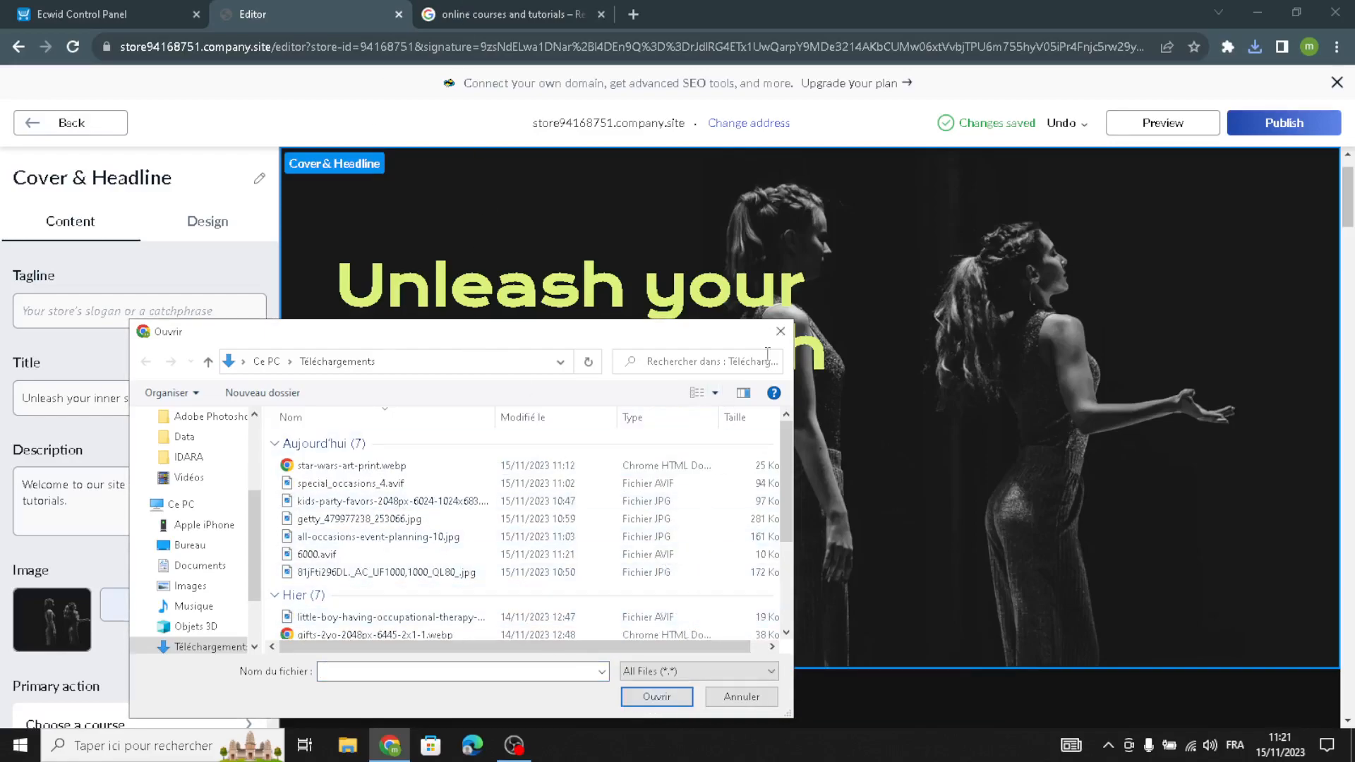
left_click(781, 331)
Save the Santa Cruz Public Libraries "Online Learning" laptop image from the Google results to the Téléchargements folder as online_resources.jpg.
left_click(522, 15)
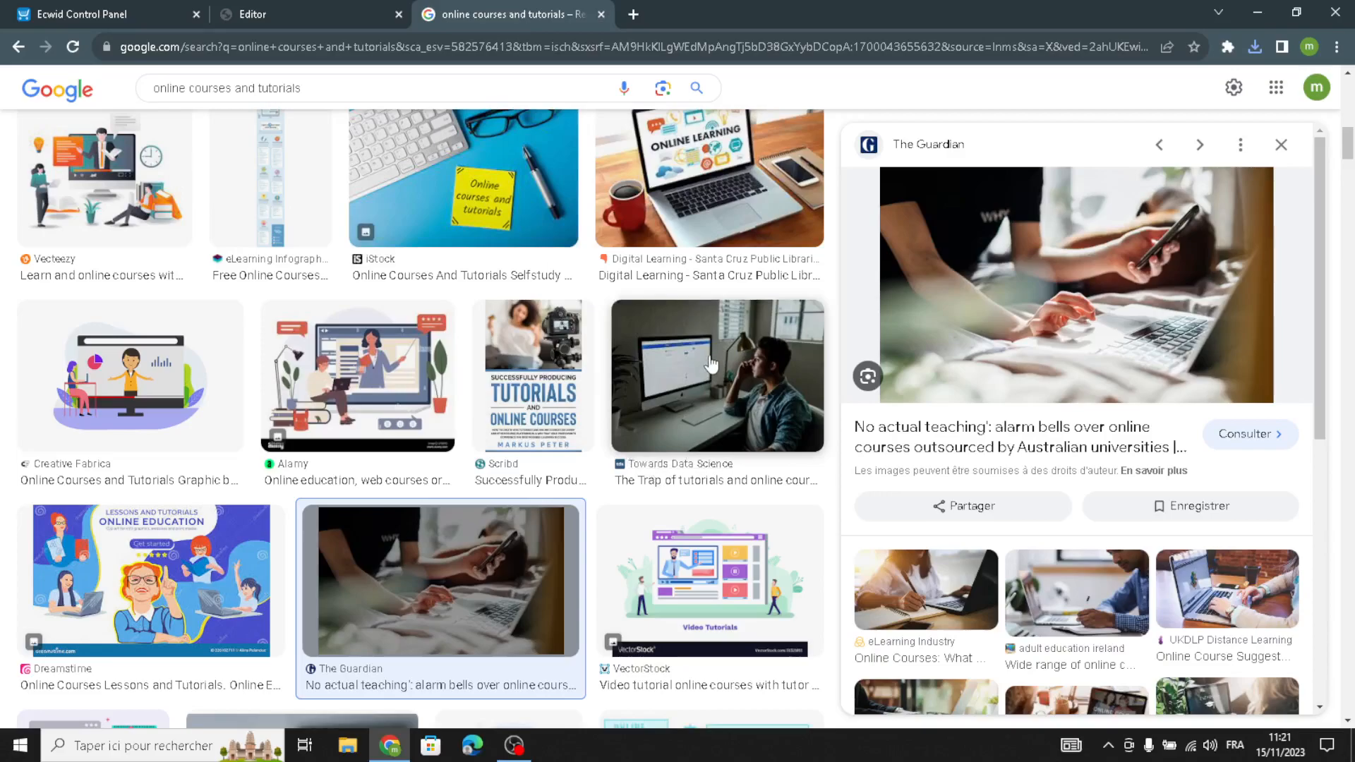
scroll(711, 367, "up", 3)
left_click(729, 441)
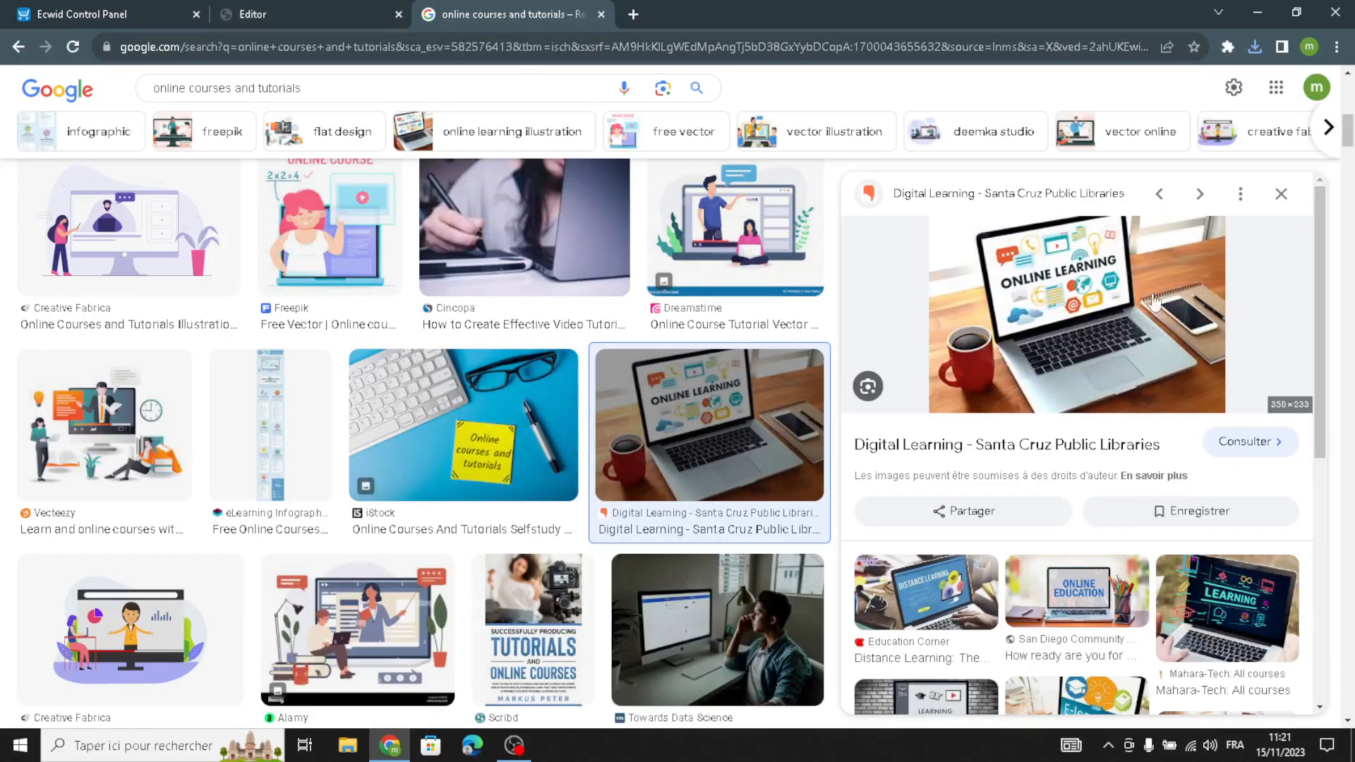
right_click(1141, 328)
left_click(1200, 508)
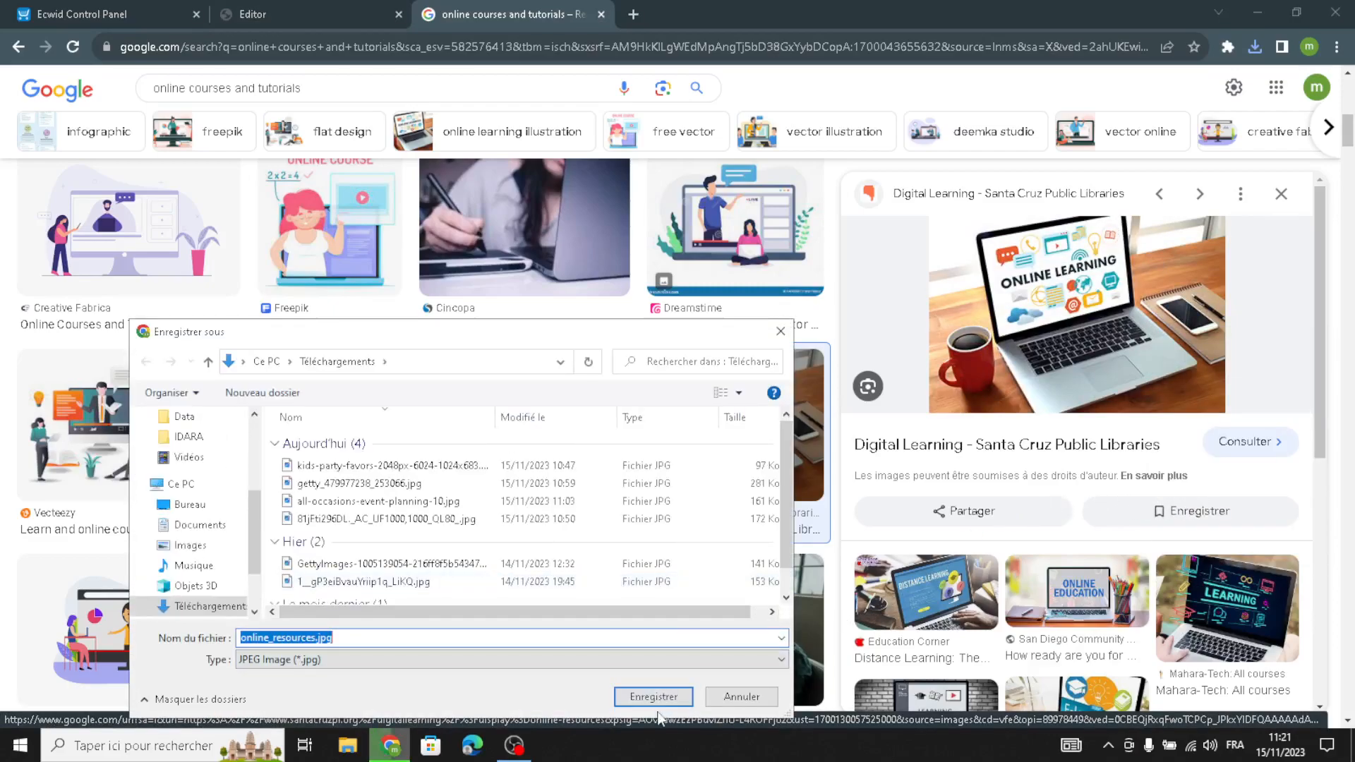
left_click(654, 698)
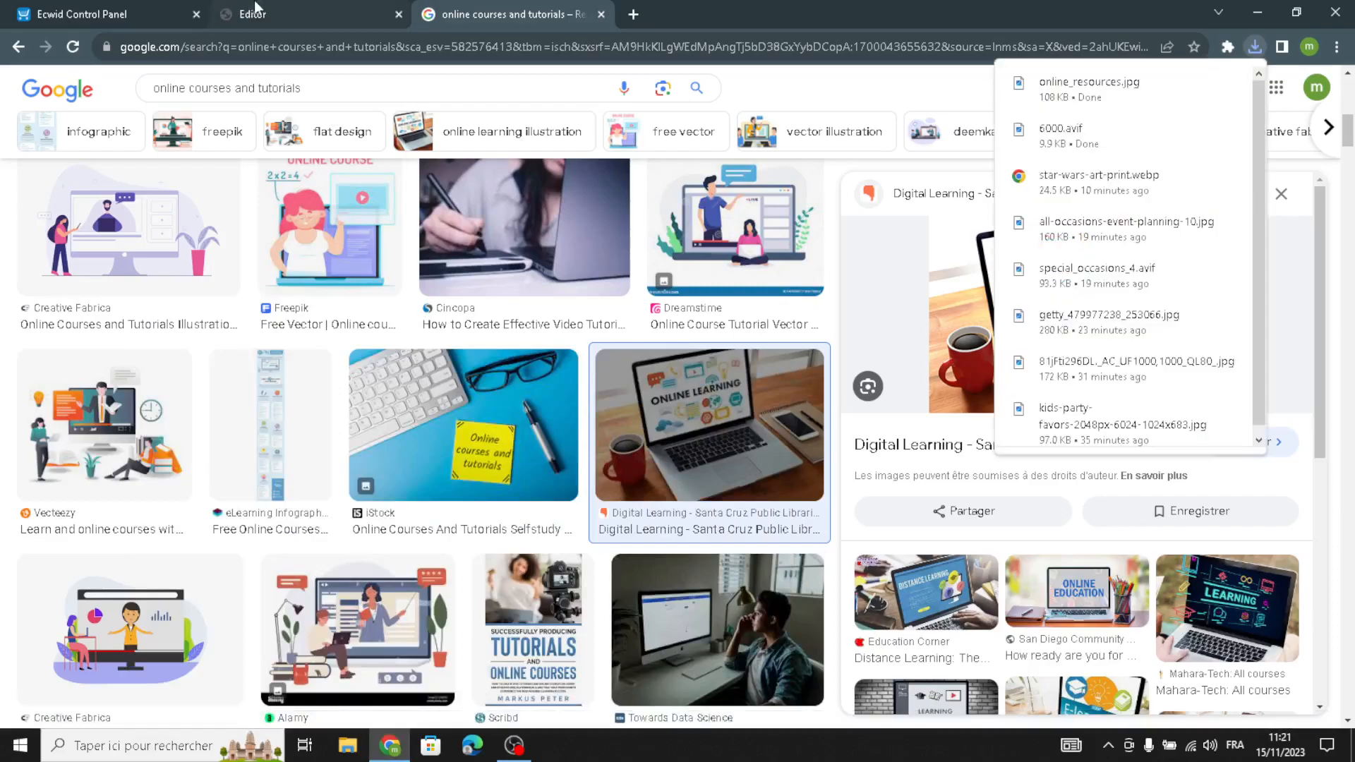
Return to the site editor and replace the Cover & Headline image with online_resources.jpg.
left_click(252, 14)
left_click(211, 605)
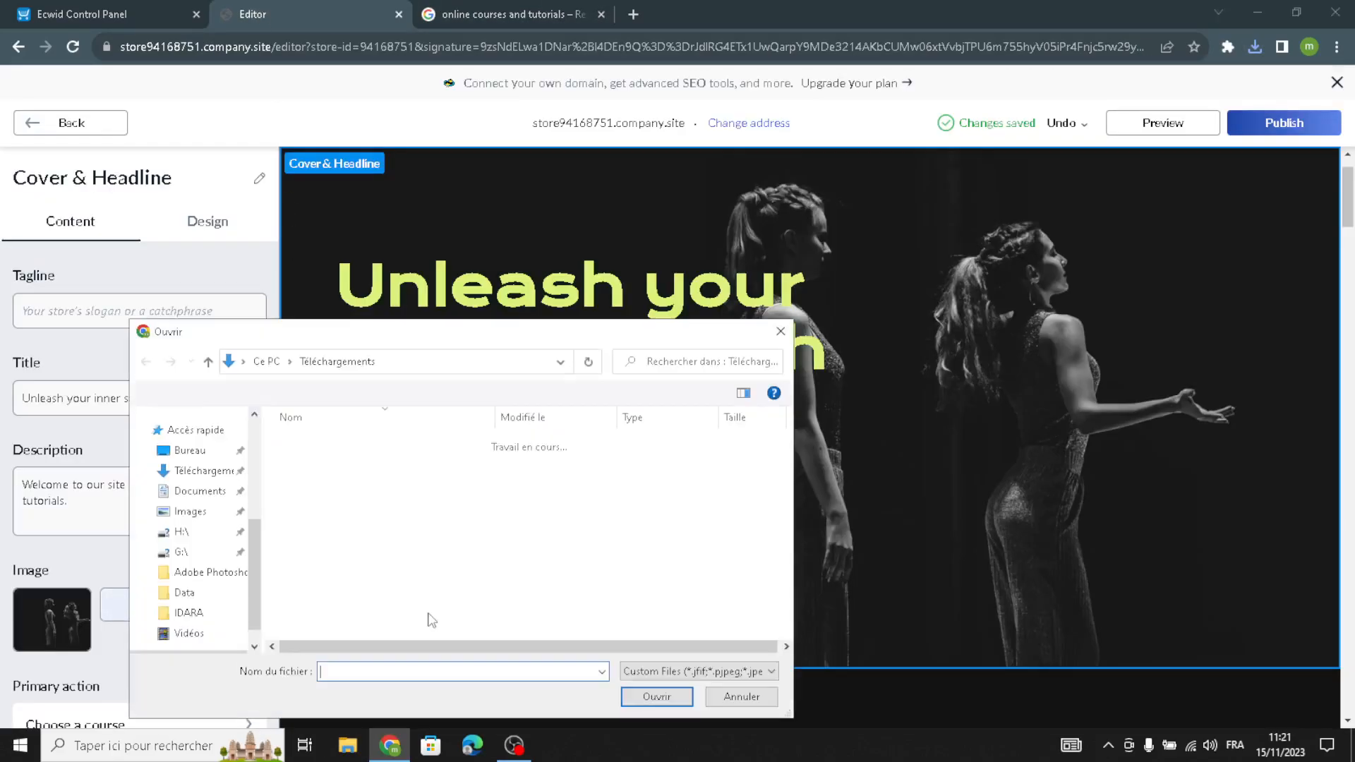
left_click(342, 484)
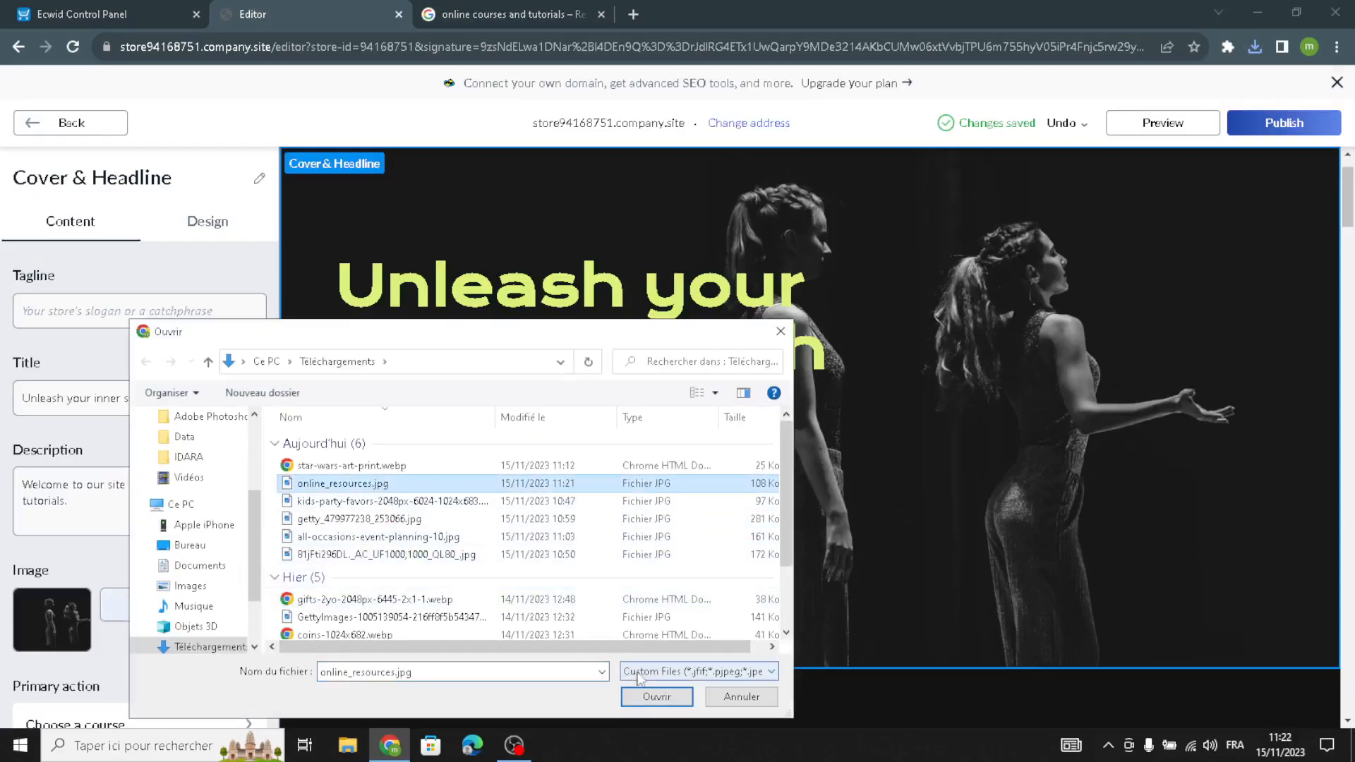
left_click(657, 697)
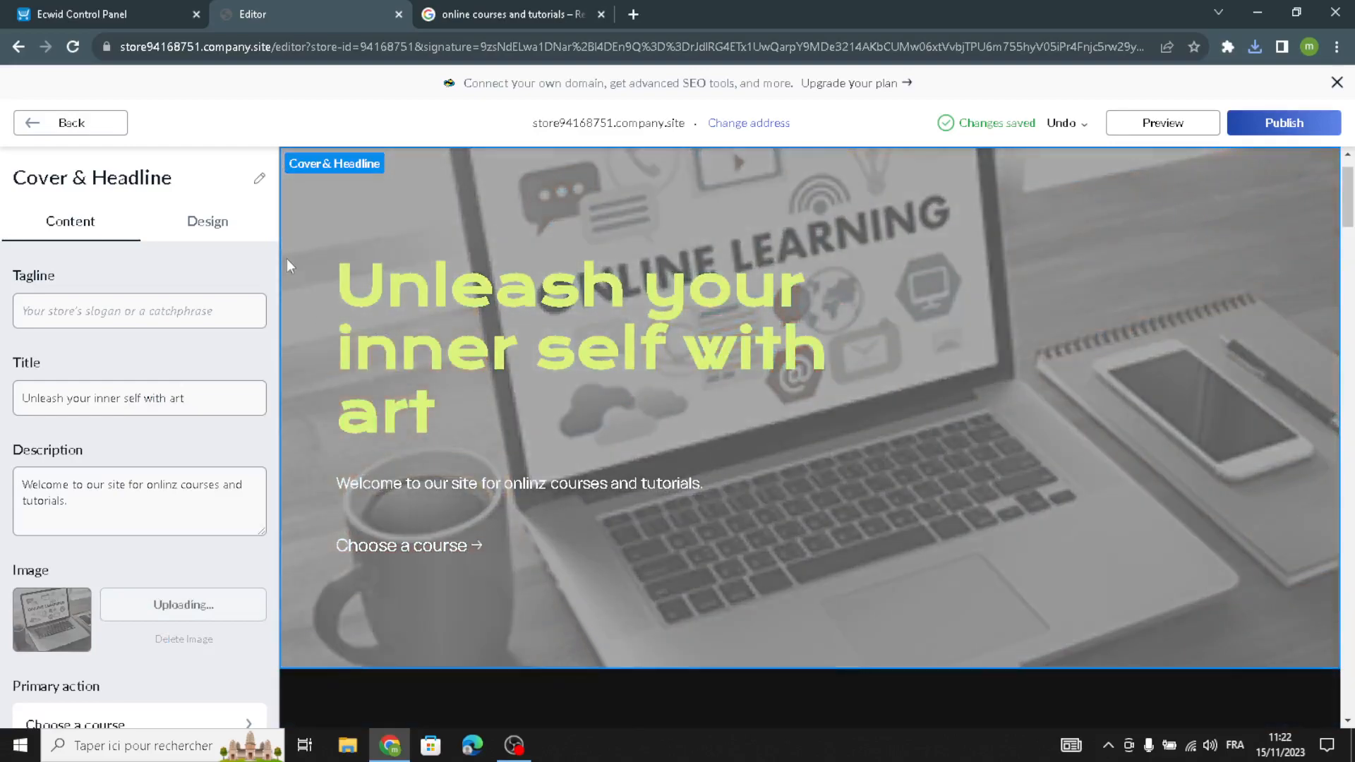
Change the Cover & Headline layout to the framed image with the centered title overlapping its lower edge, and open the background settings.
left_click(215, 230)
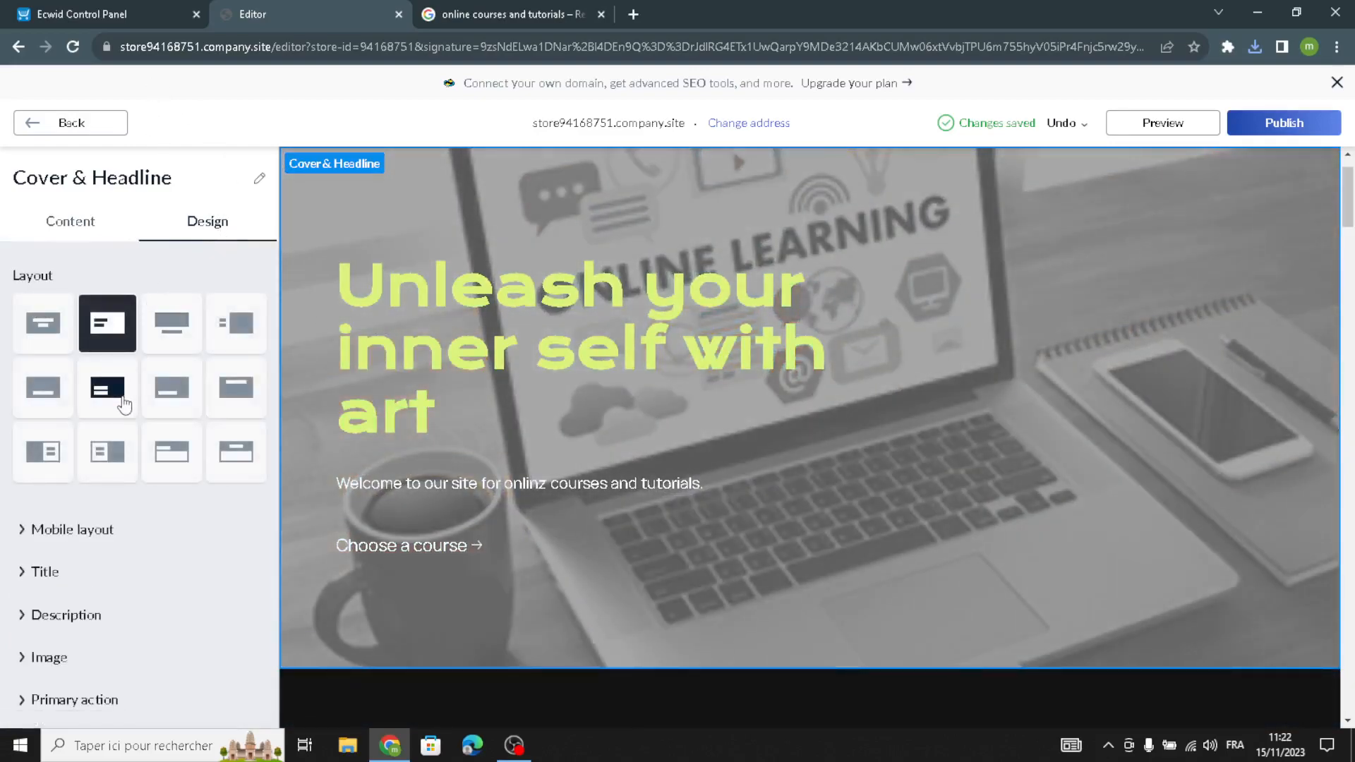
left_click(155, 334)
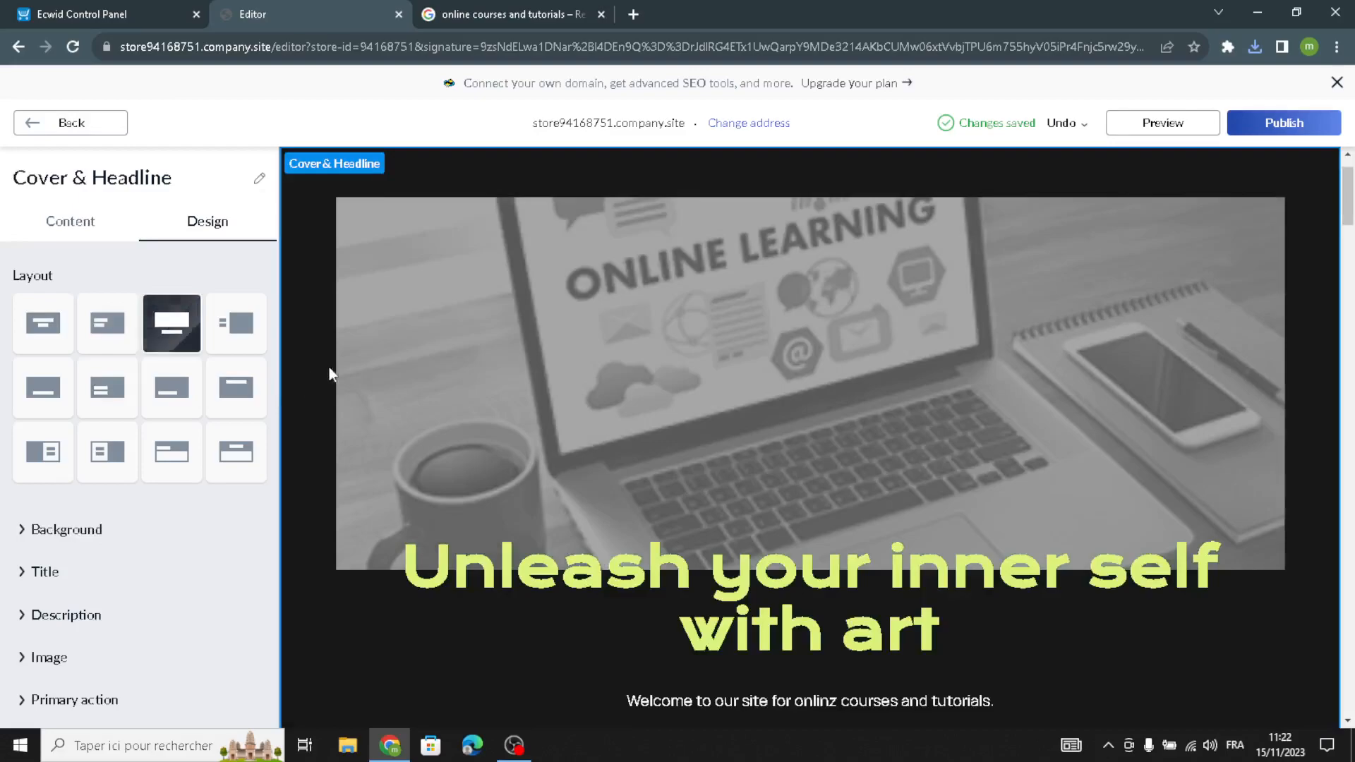
scroll(111, 558, "down", 1)
left_click(46, 484)
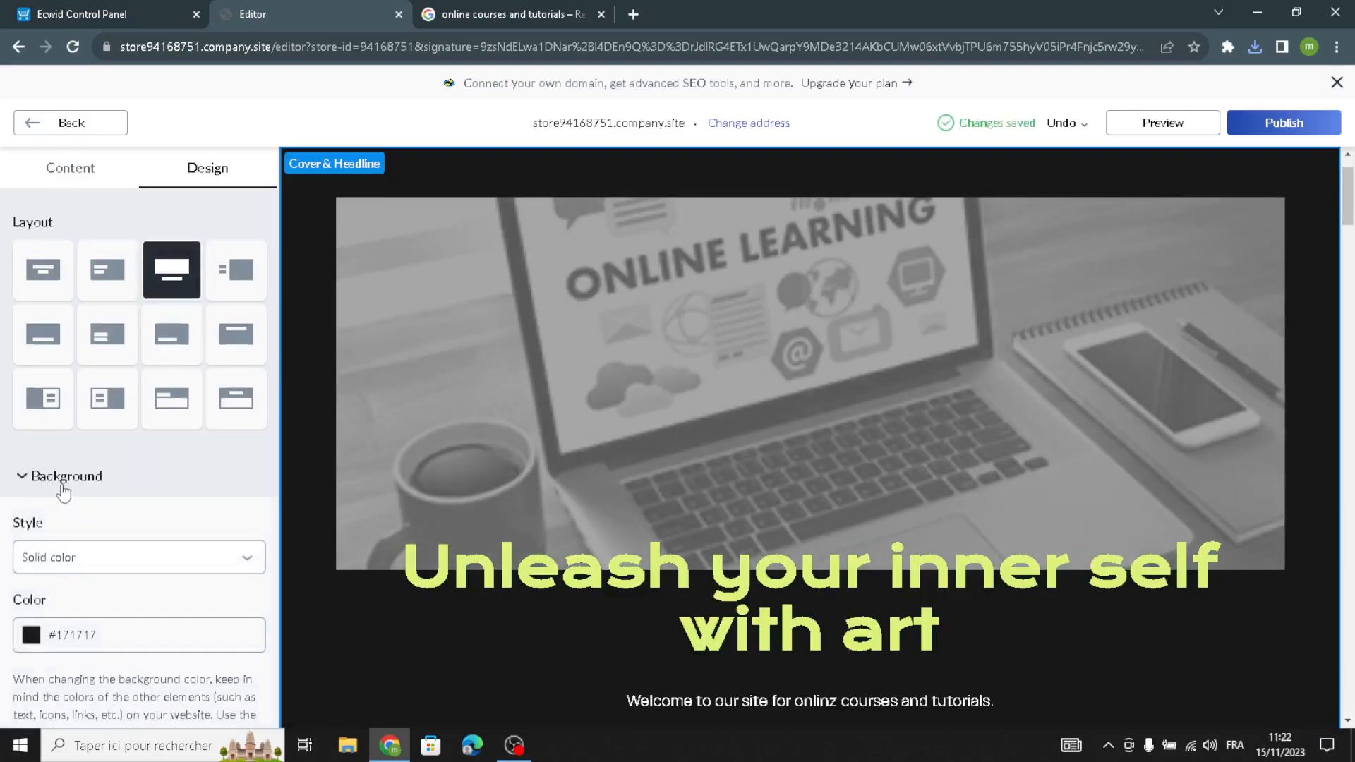
Set the cover title's color to the dark blue preset #1F3D58, trying the green preset #687D70 first.
scroll(60, 501, "down", 3)
left_click(57, 549)
scroll(113, 557, "down", 1)
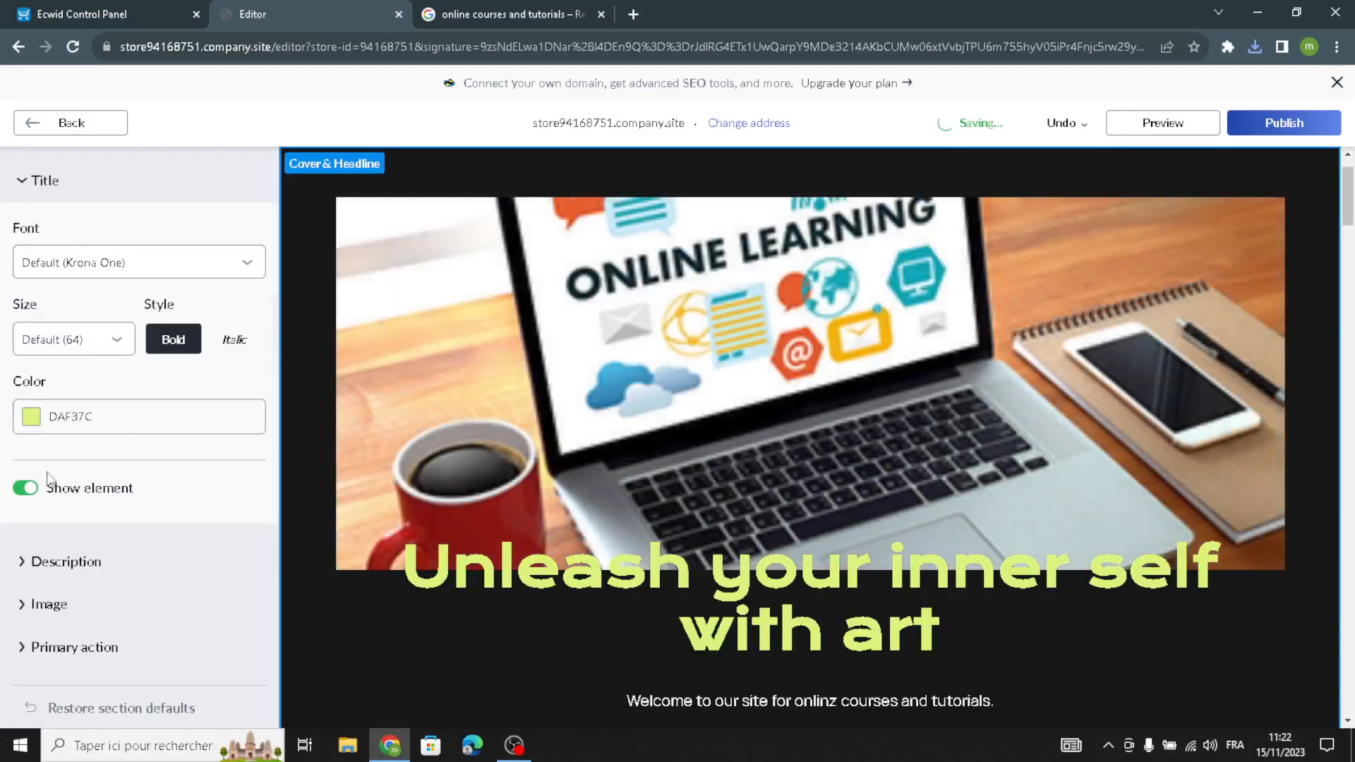
left_click(43, 431)
scroll(142, 317, "up", 2)
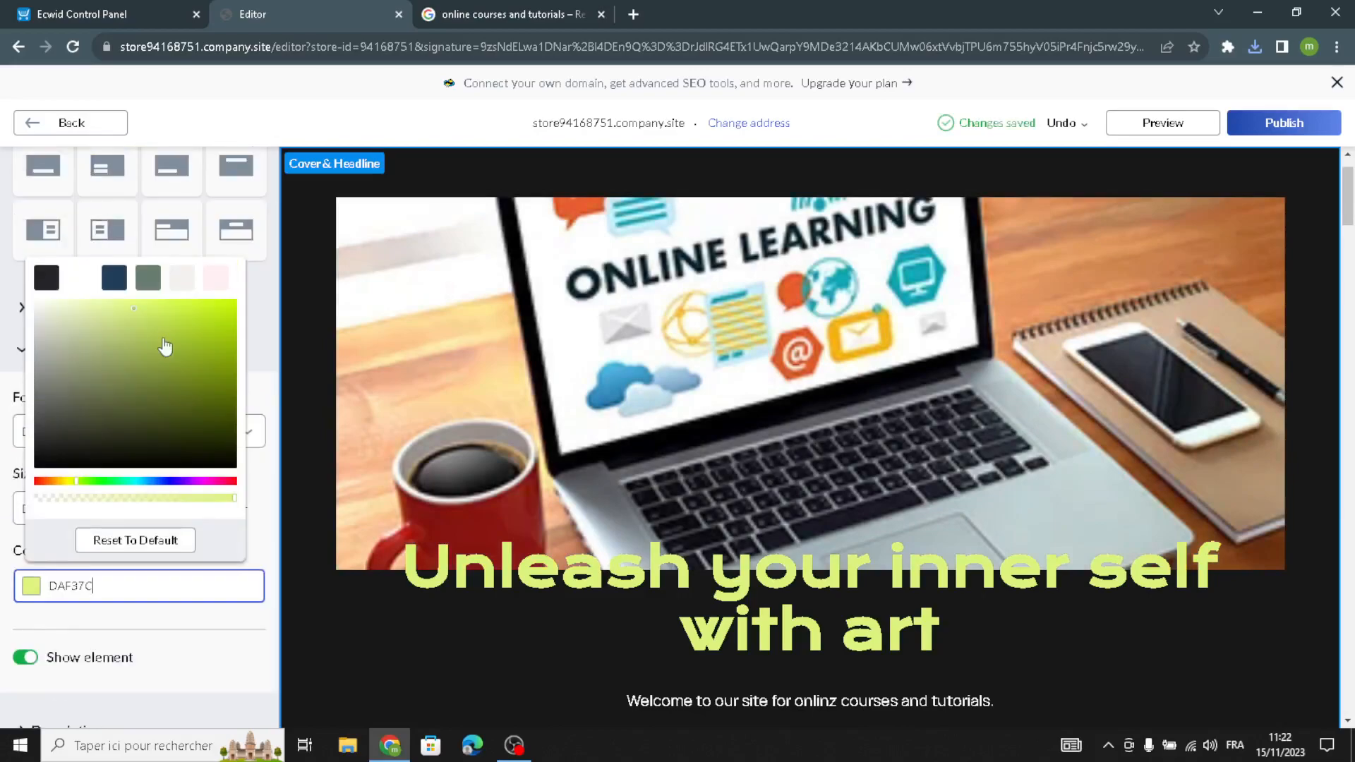
left_click(145, 282)
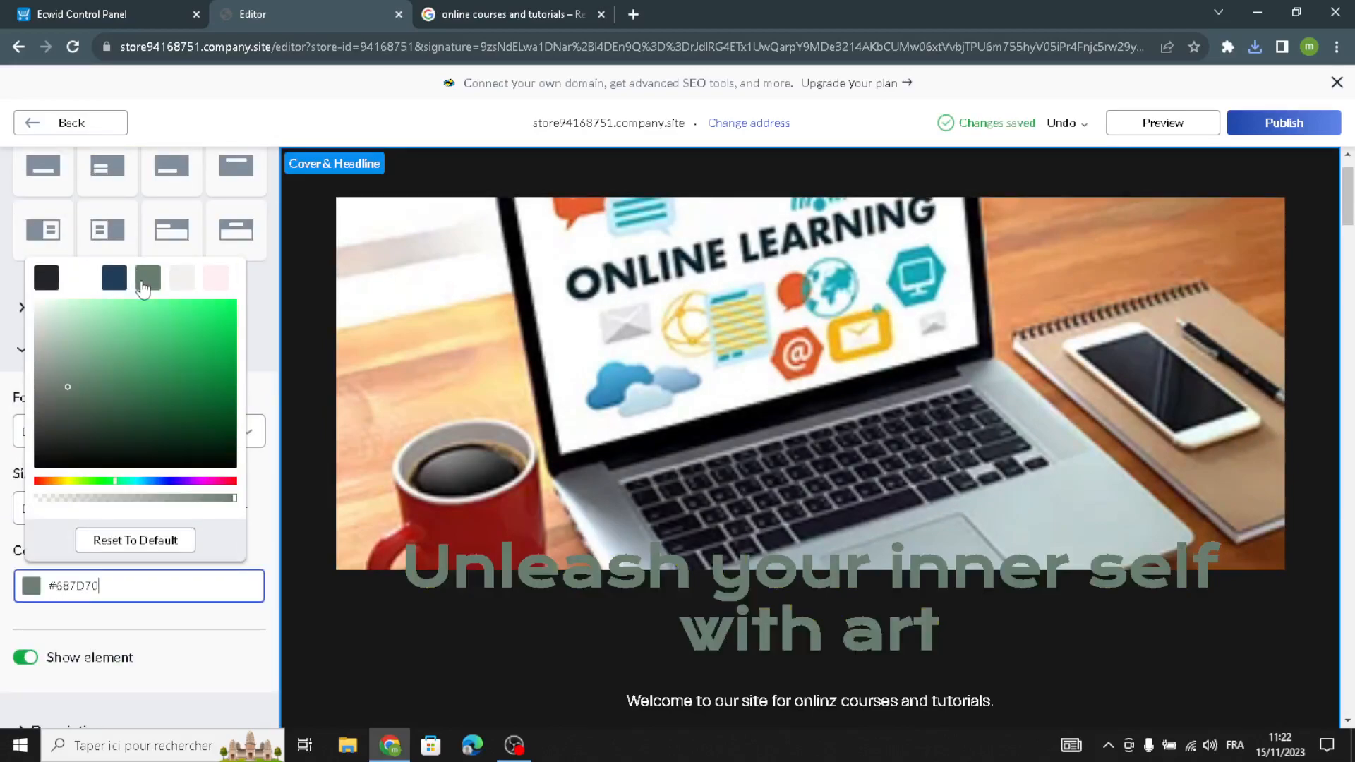
left_click(114, 277)
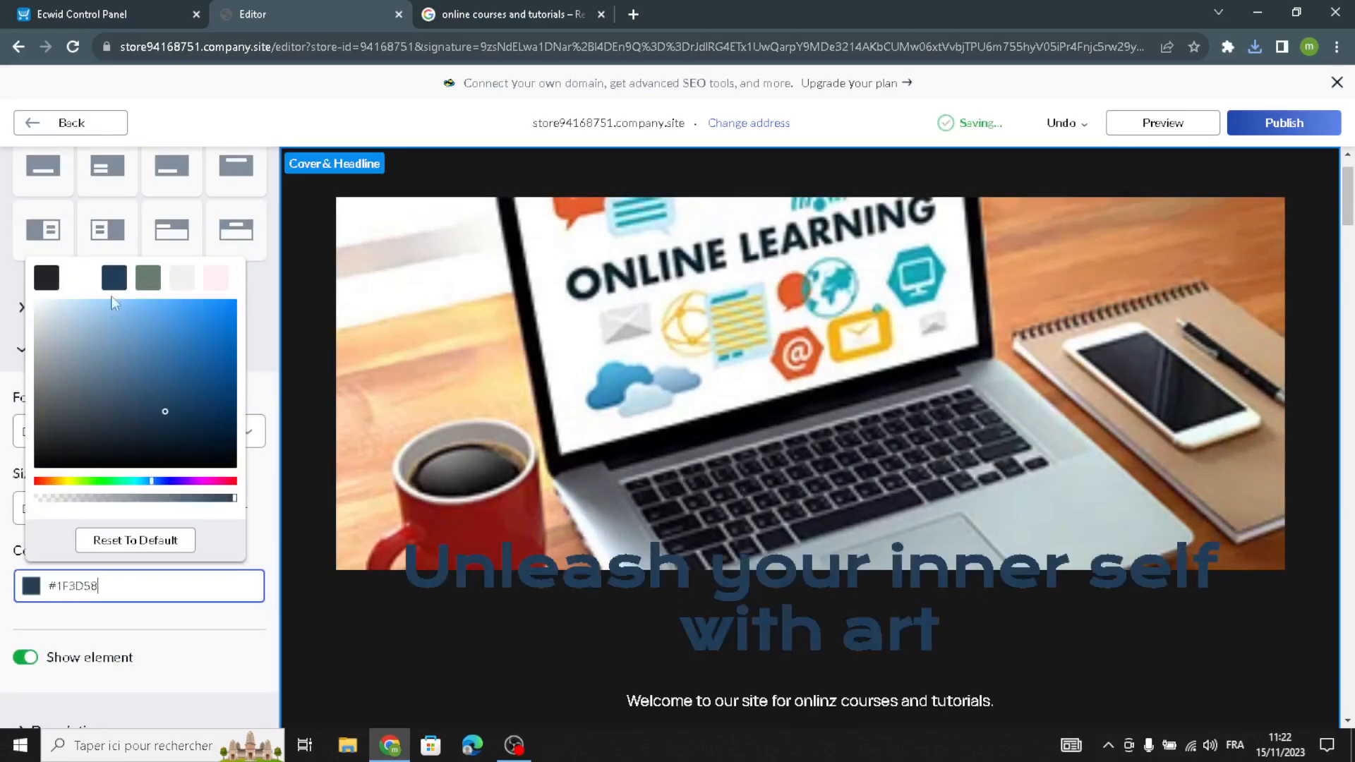
Set the cover description's text size to 28.
scroll(124, 557, "down", 3)
scroll(96, 489, "up", 5)
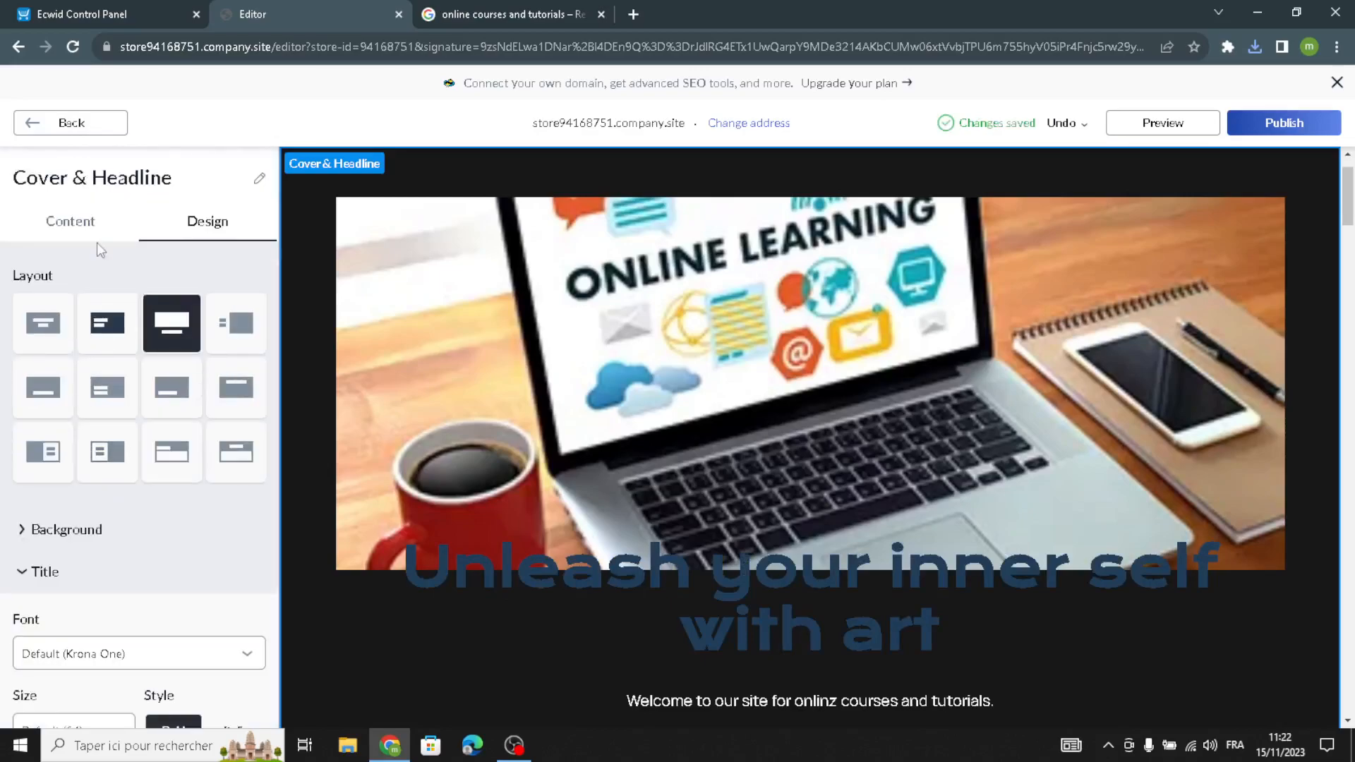
scroll(148, 491, "down", 5)
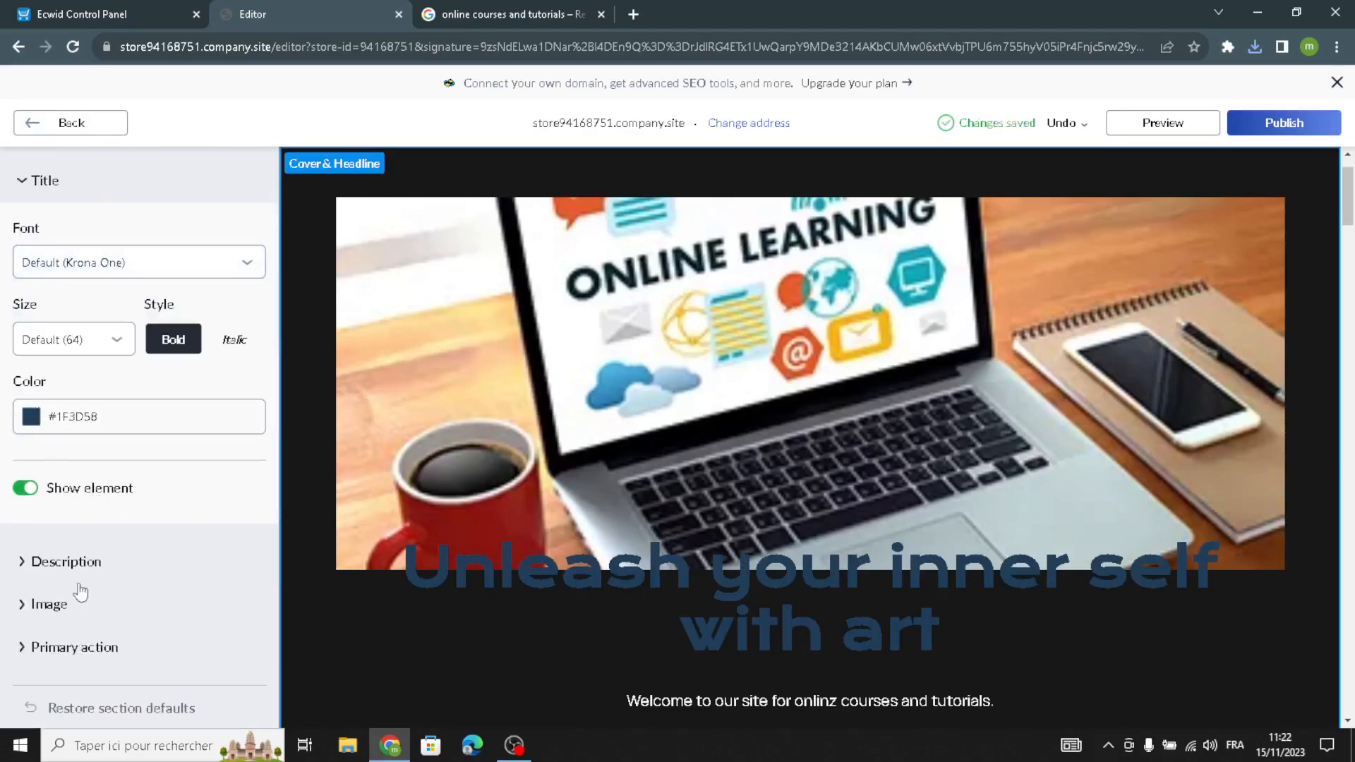
left_click(73, 559)
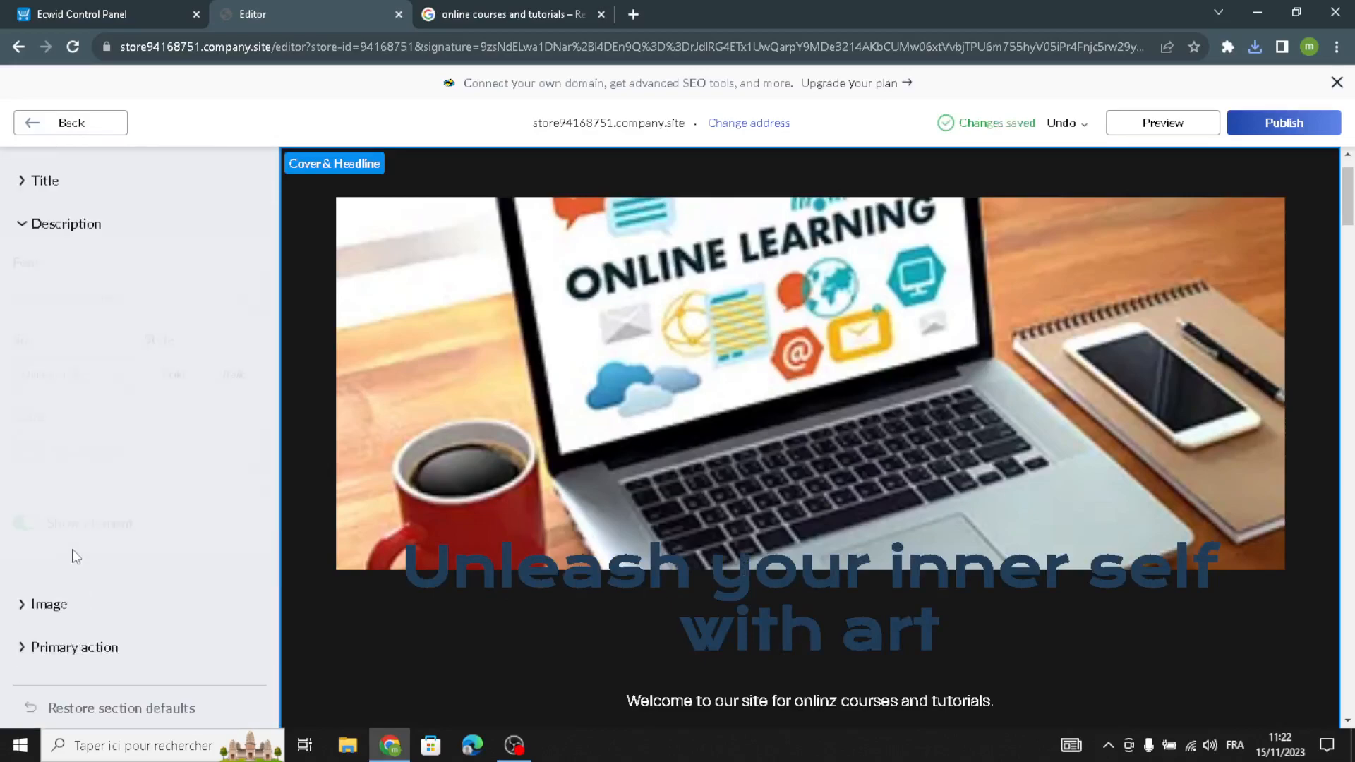
left_click(42, 393)
left_click(43, 212)
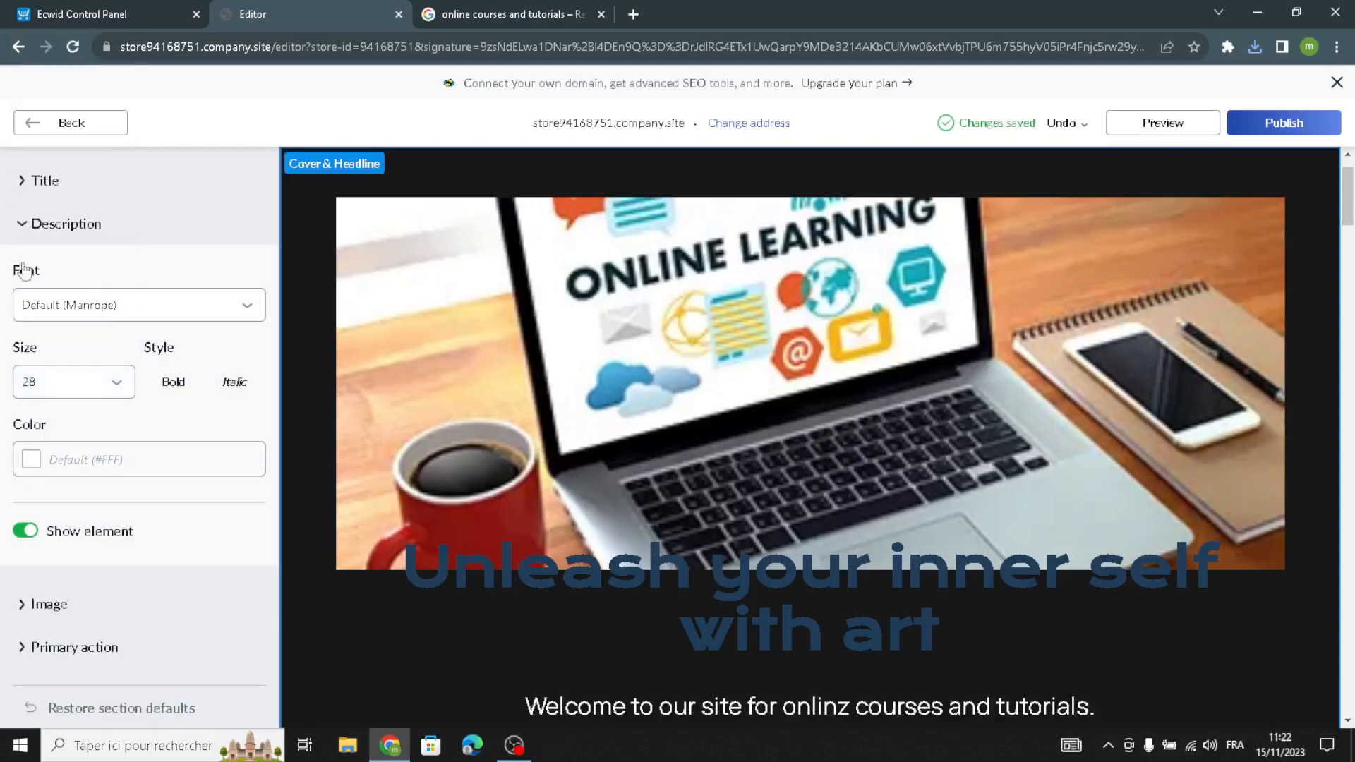
Change the cover description's font to a serif typeface and return to the list of homepage sections.
scroll(10, 390, "up", 1)
left_click(91, 399)
left_click(64, 258)
left_click(67, 122)
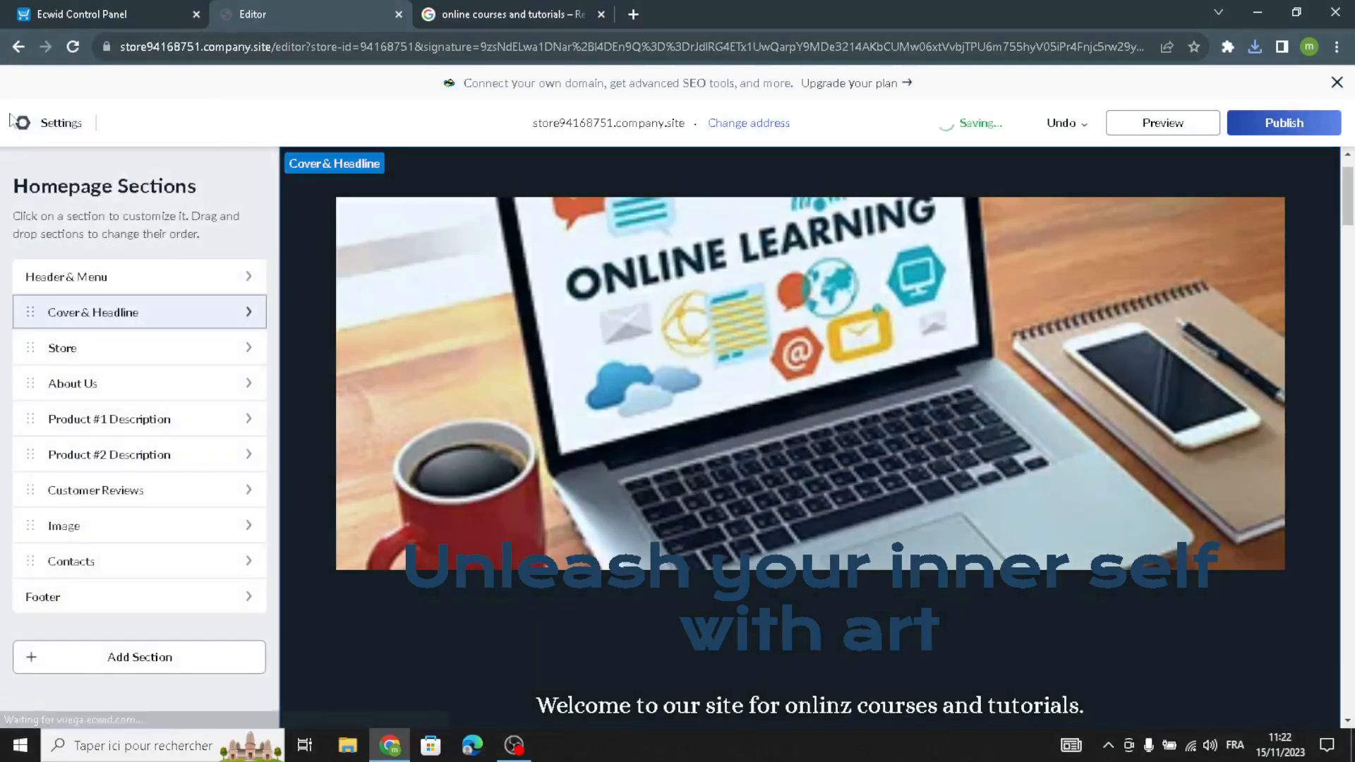
left_click(116, 328)
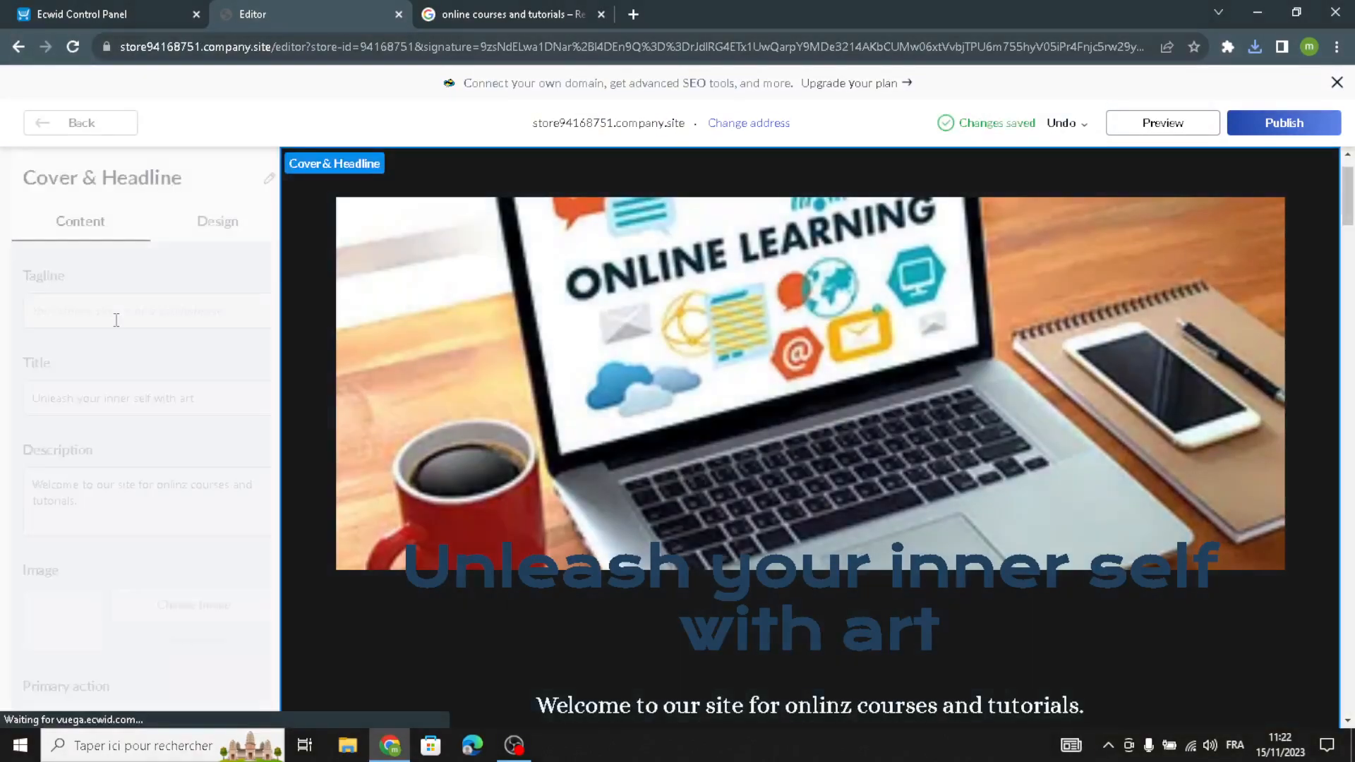
left_click(42, 123)
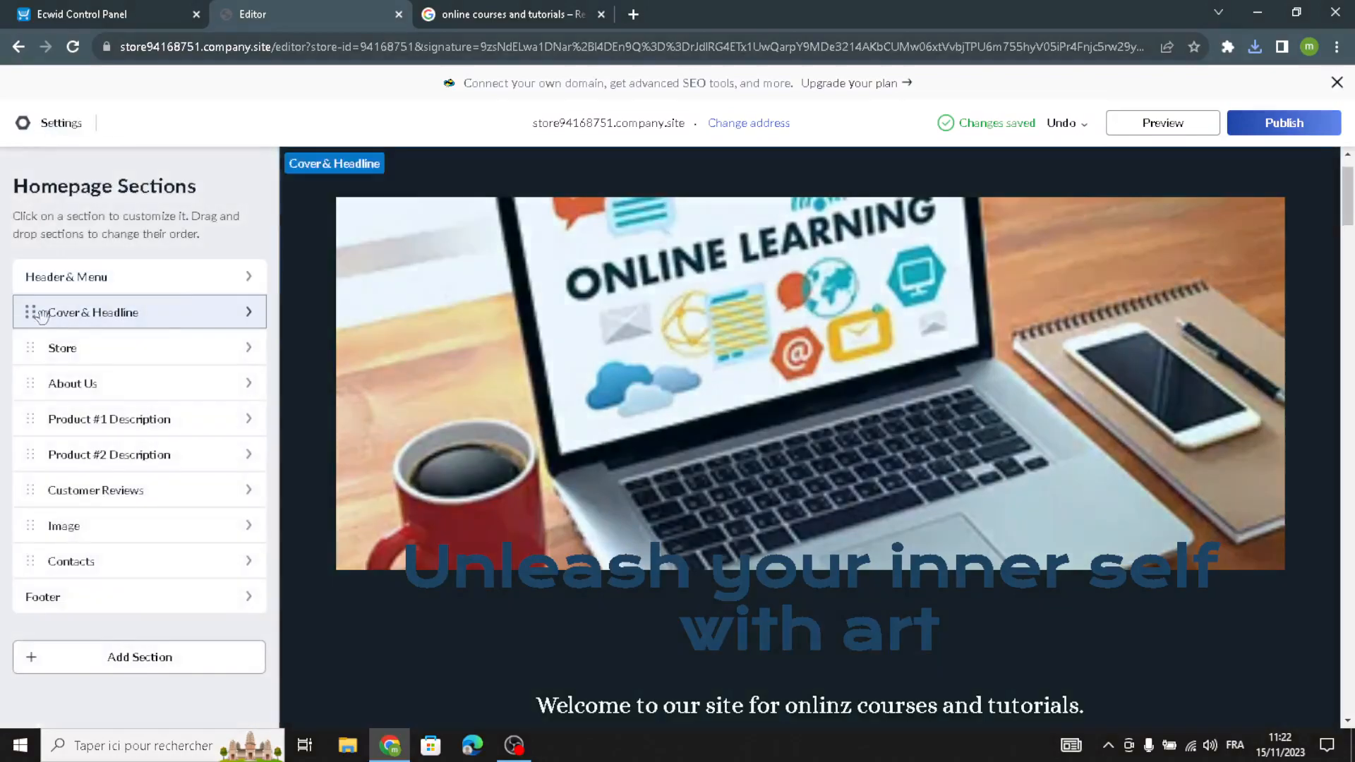
Go from the Store section to the Ecwid control panel's product management and open a blank new product form.
left_click(51, 358)
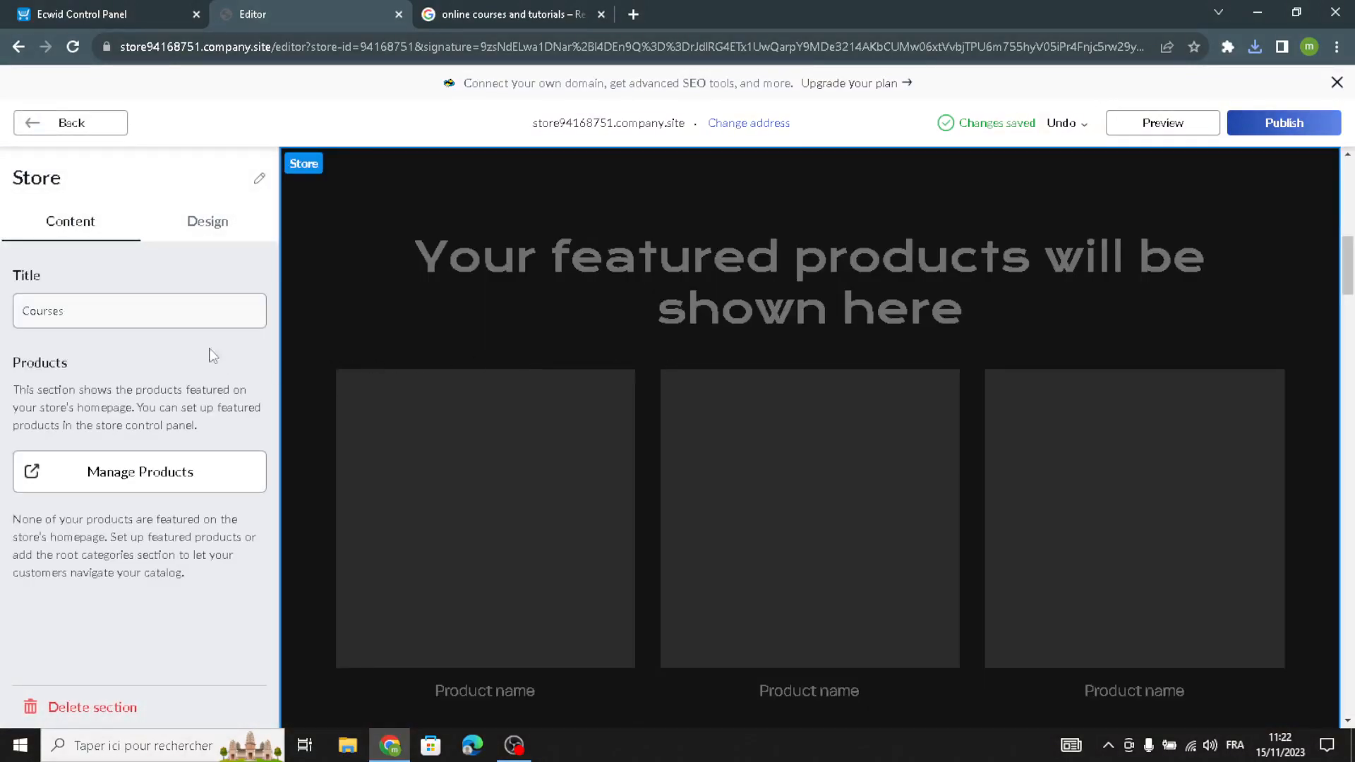
left_click(175, 475)
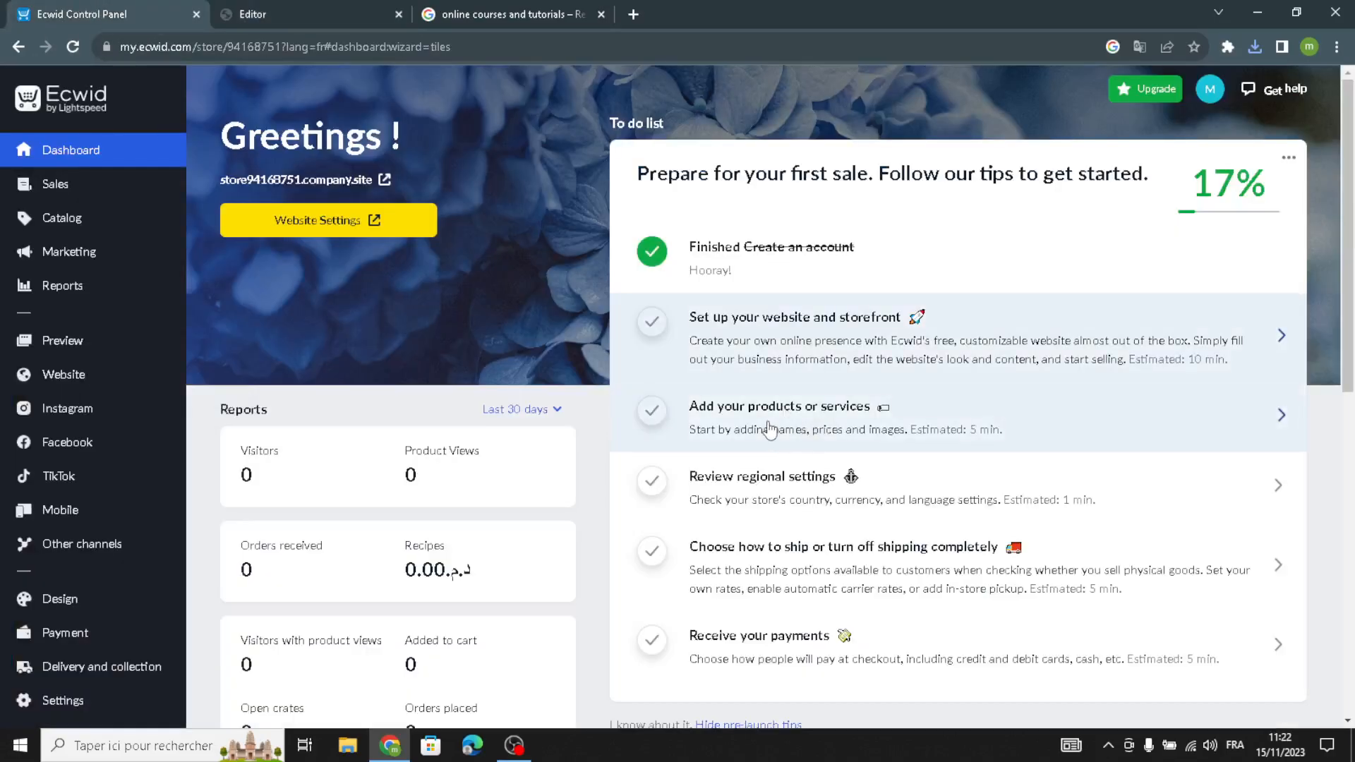
left_click(769, 428)
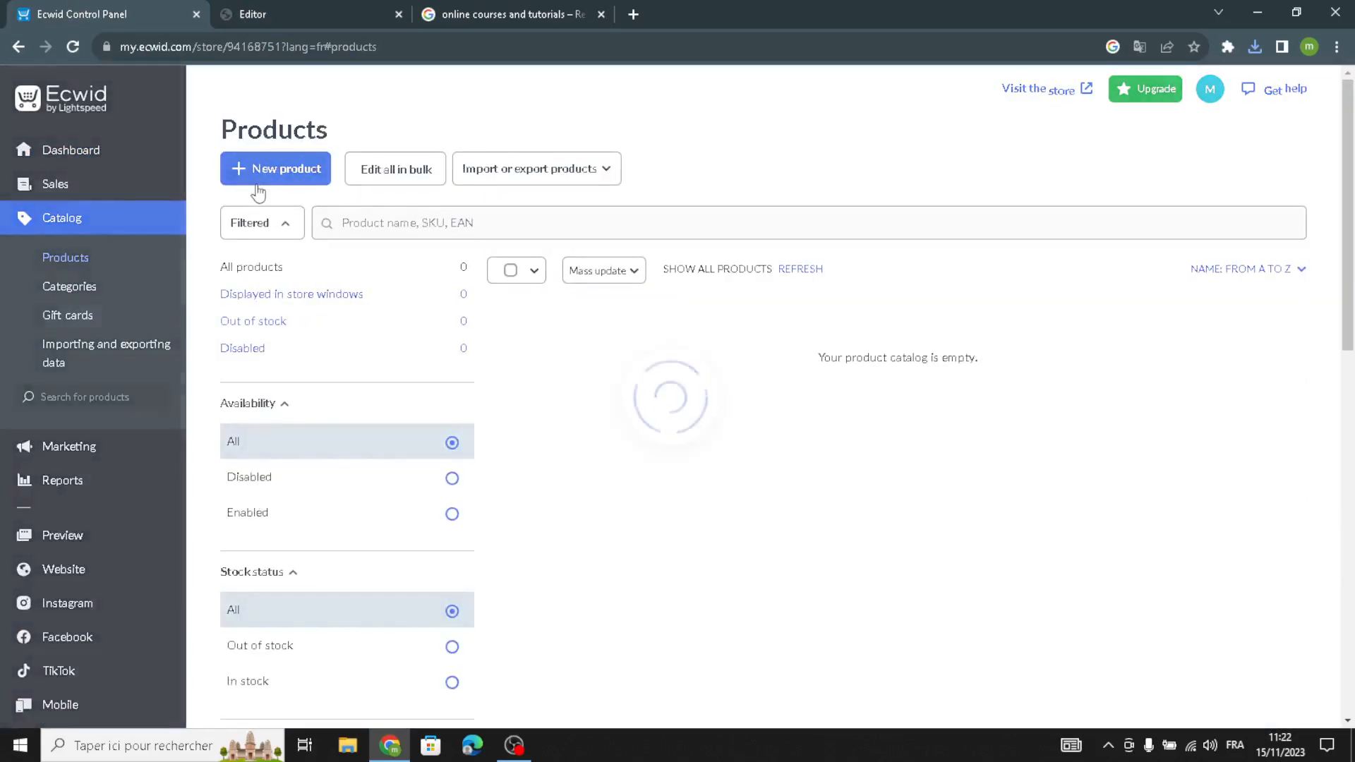
left_click(287, 173)
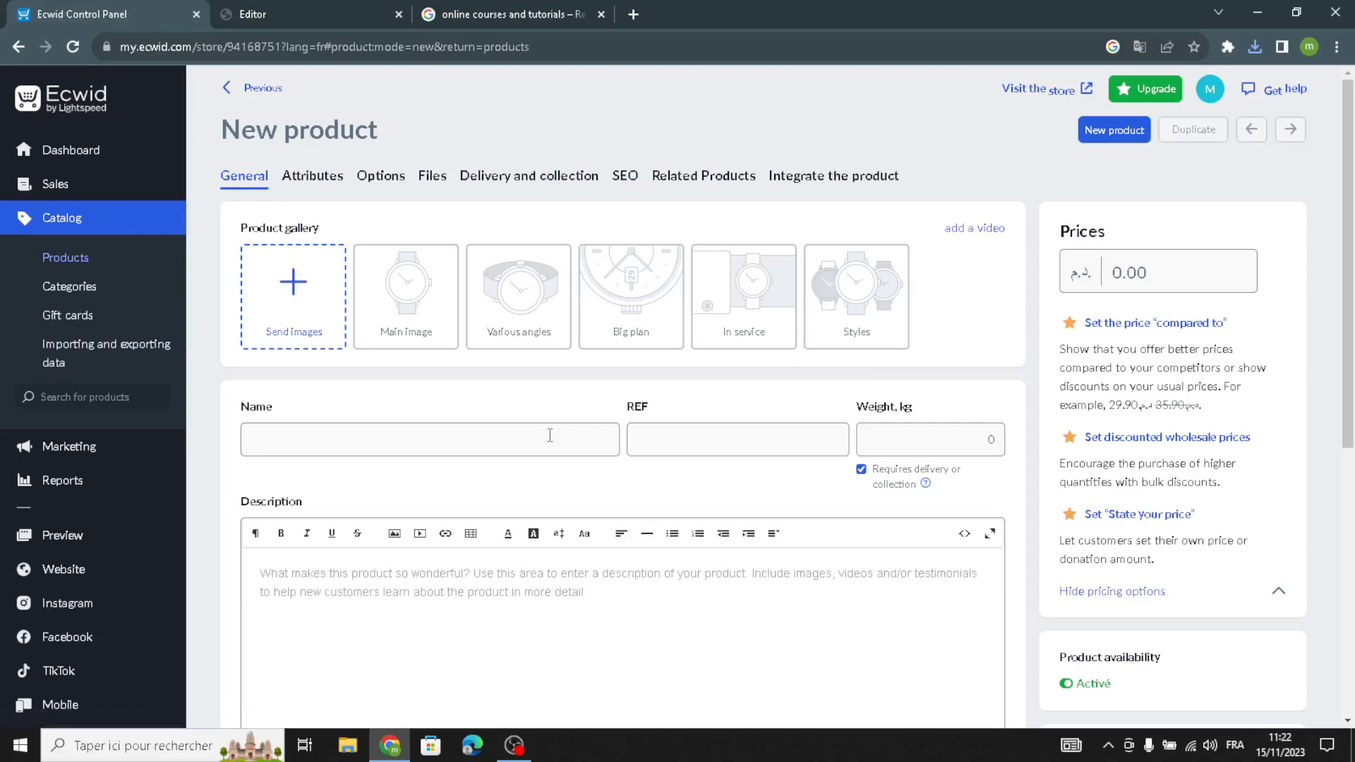
Examine the name, REF and price fields of the new product form.
left_click(548, 434)
left_click(690, 433)
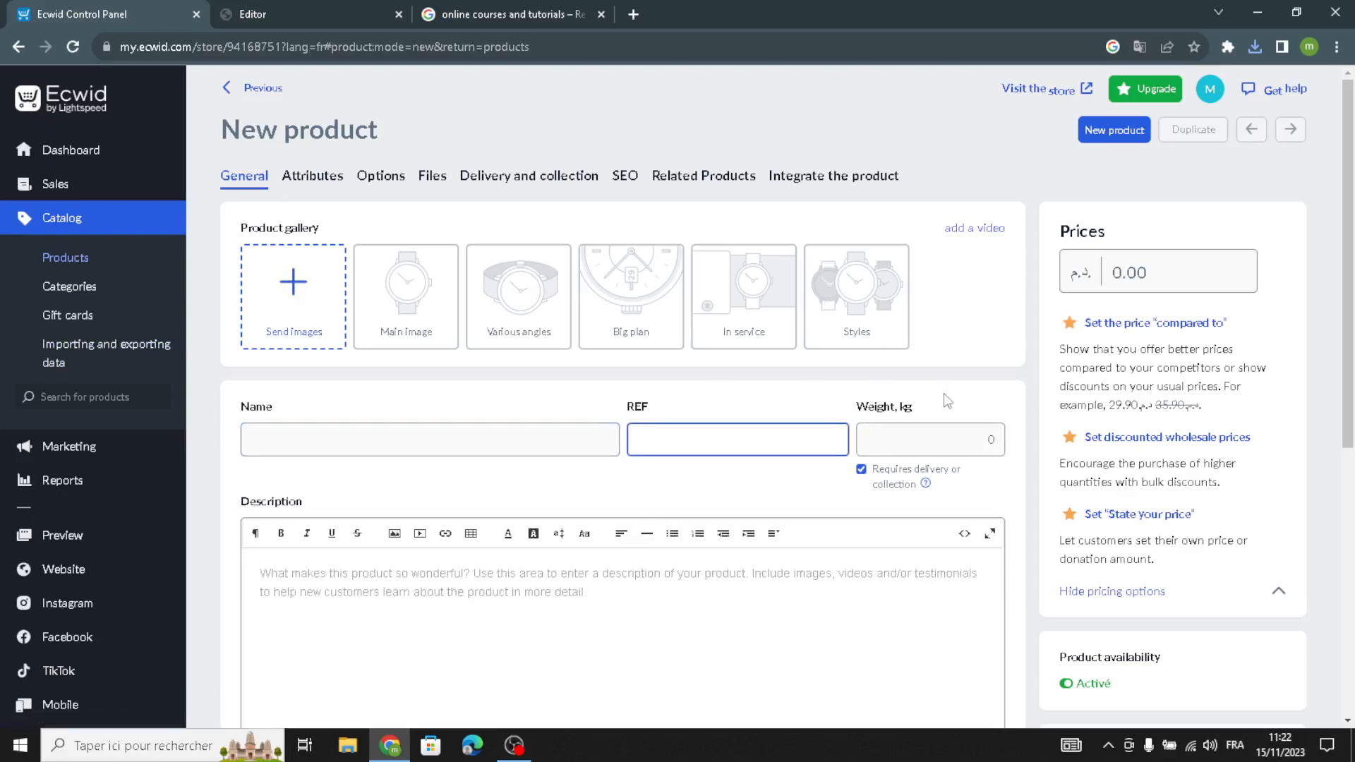
left_click(1155, 265)
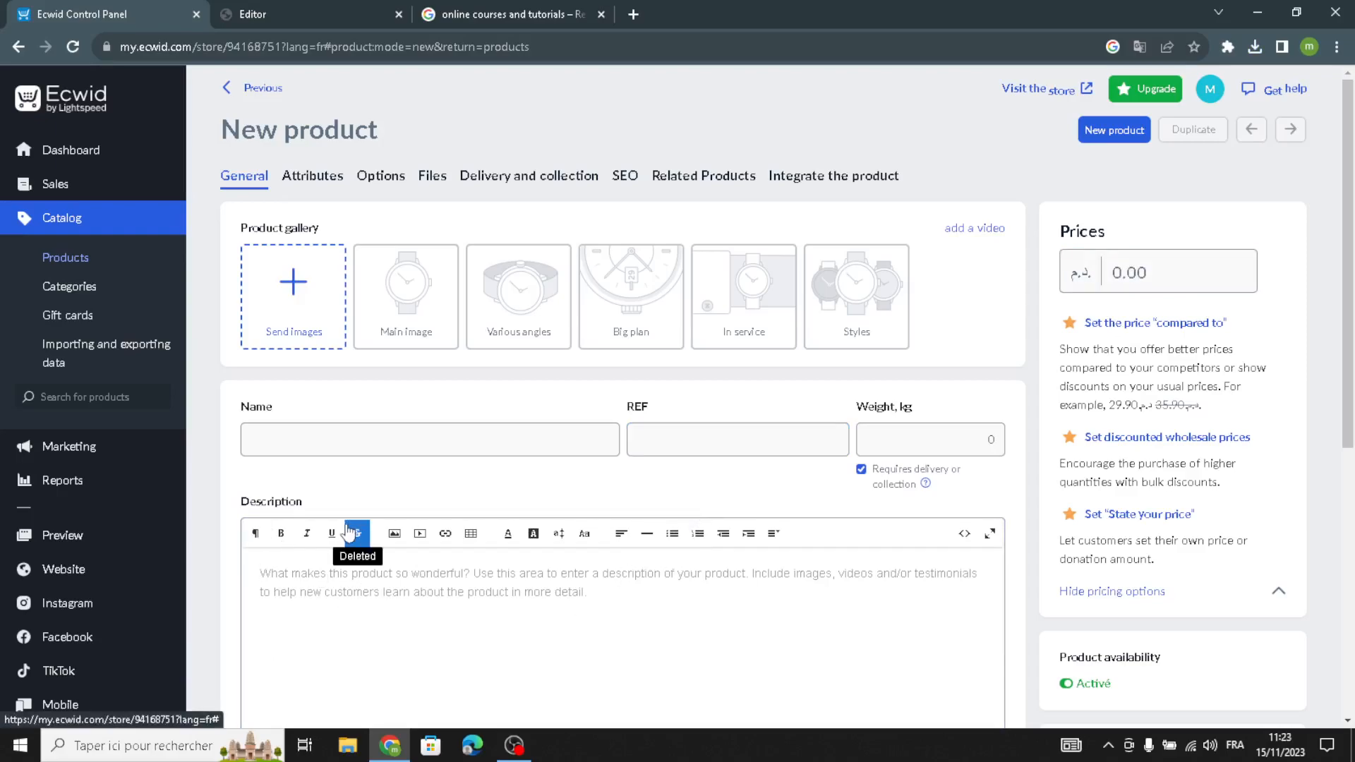
Go back to the site editor, view the Store section's design options, and return to the section list.
left_click(323, 17)
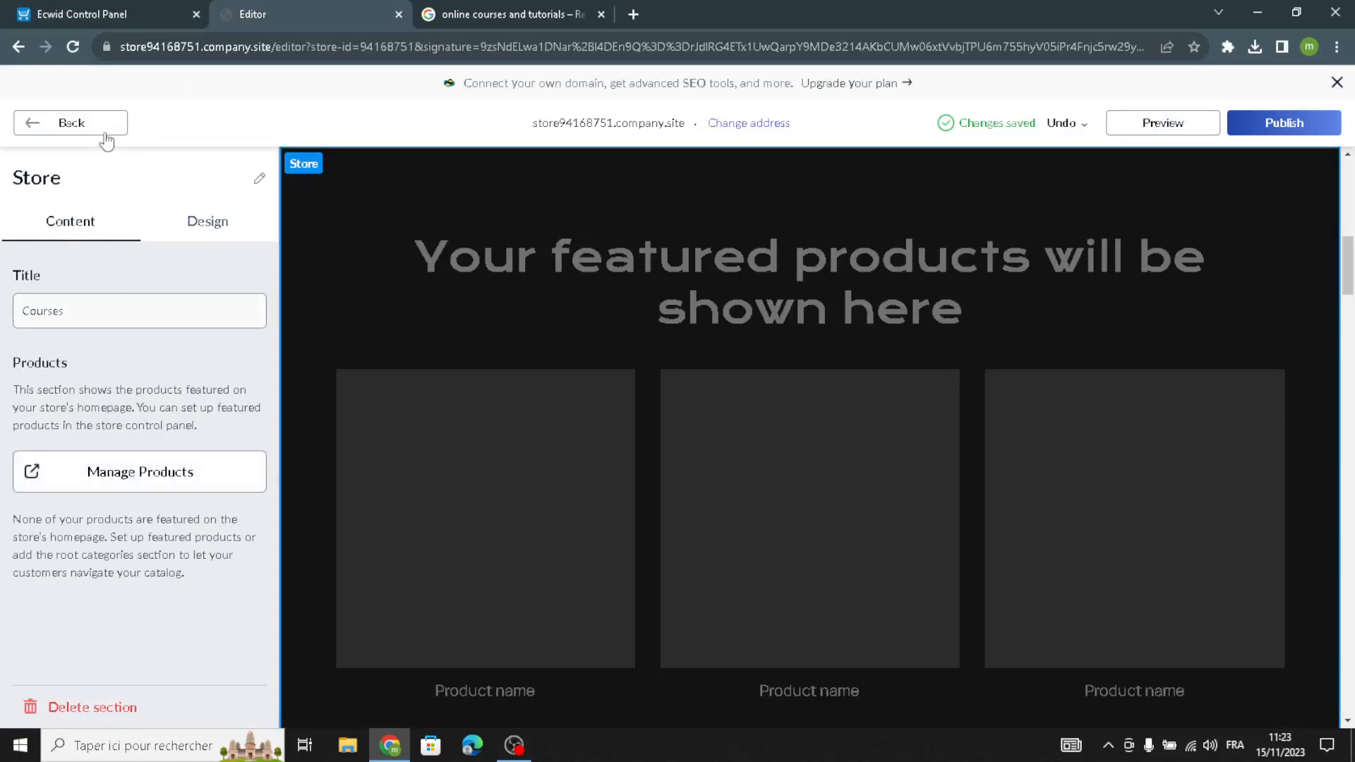
left_click(201, 215)
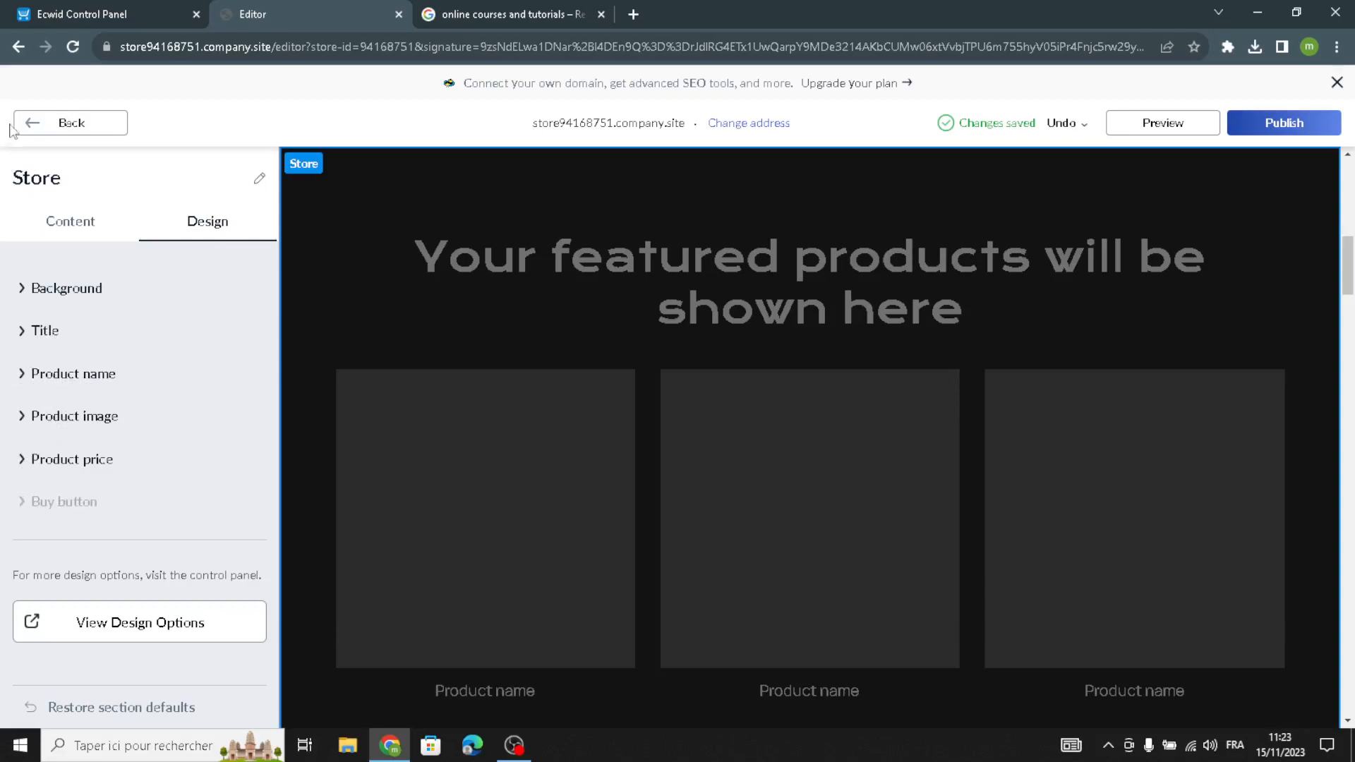
left_click(42, 124)
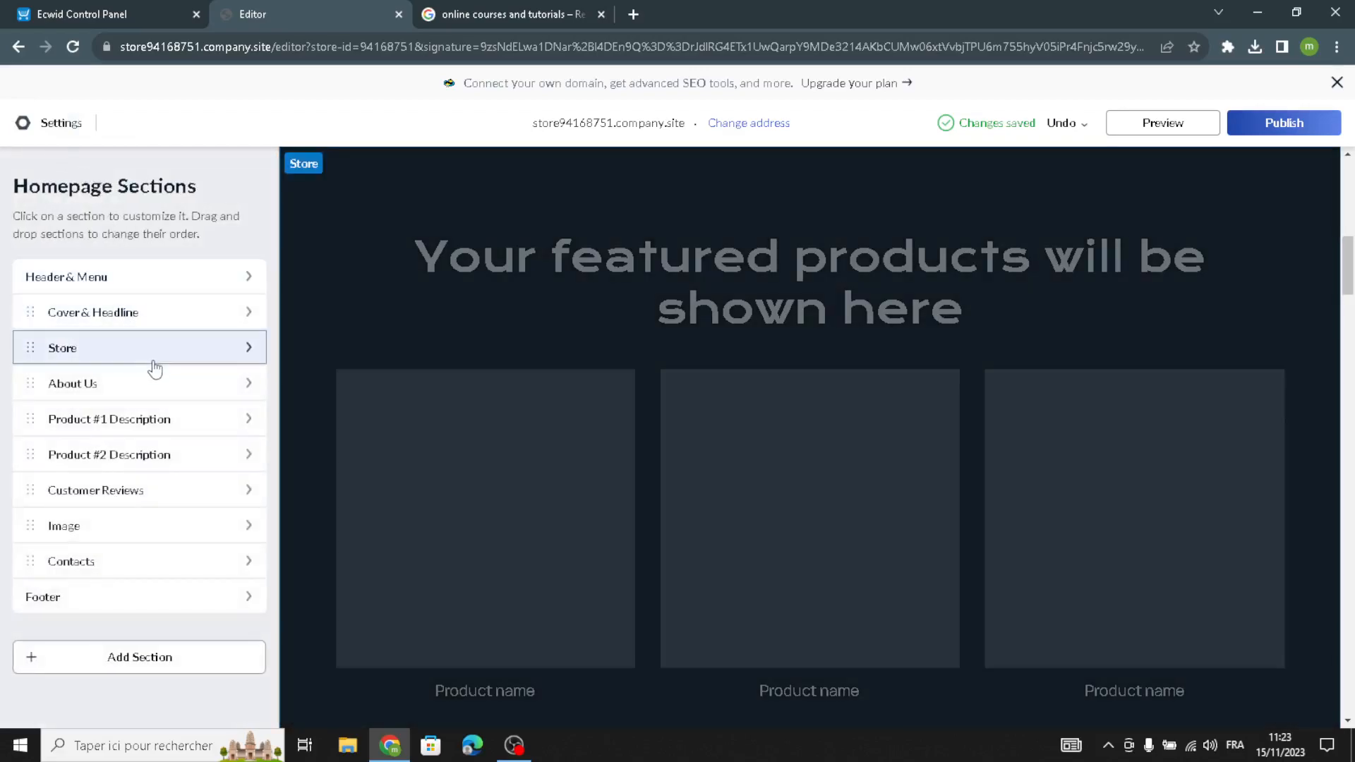
Open the About Us section and highlight its whole description text for review.
left_click(164, 384)
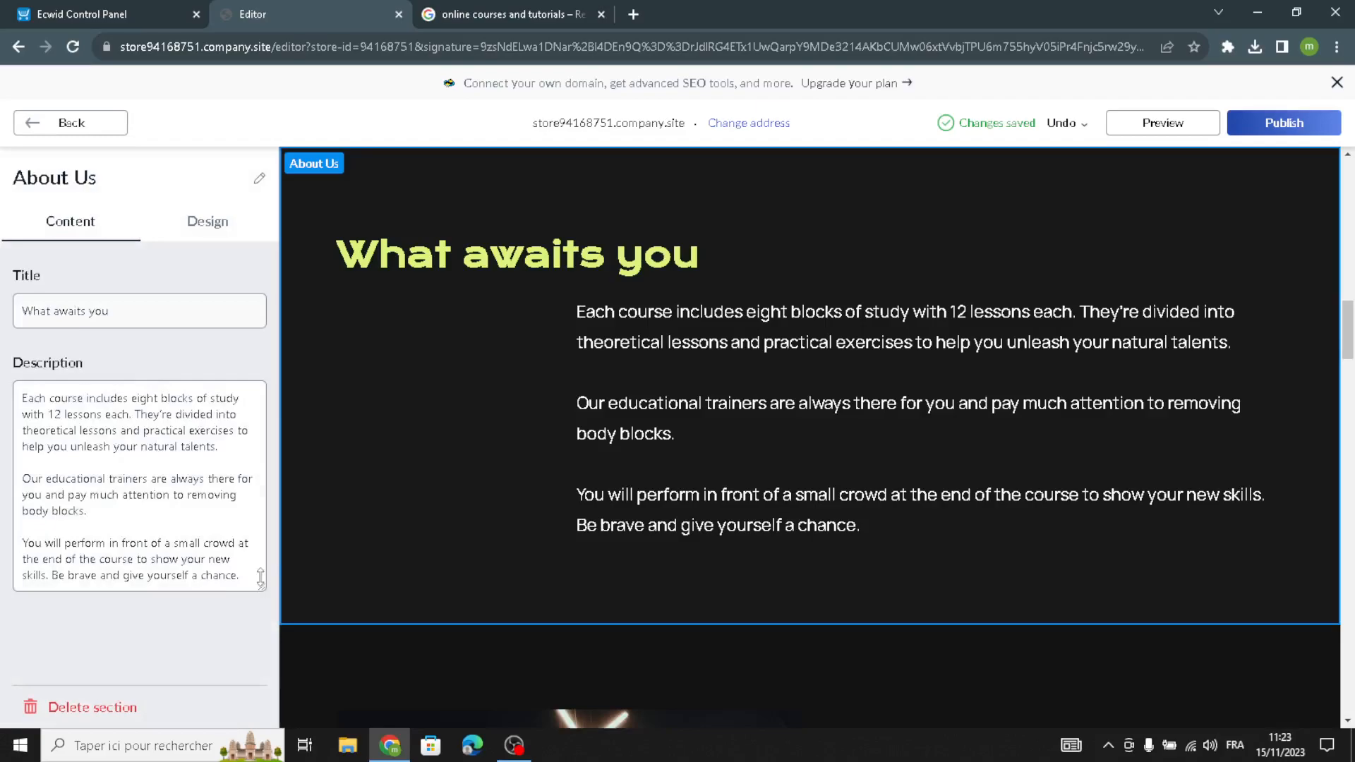
left_click_drag(238, 572, 3, 291)
left_click(120, 370)
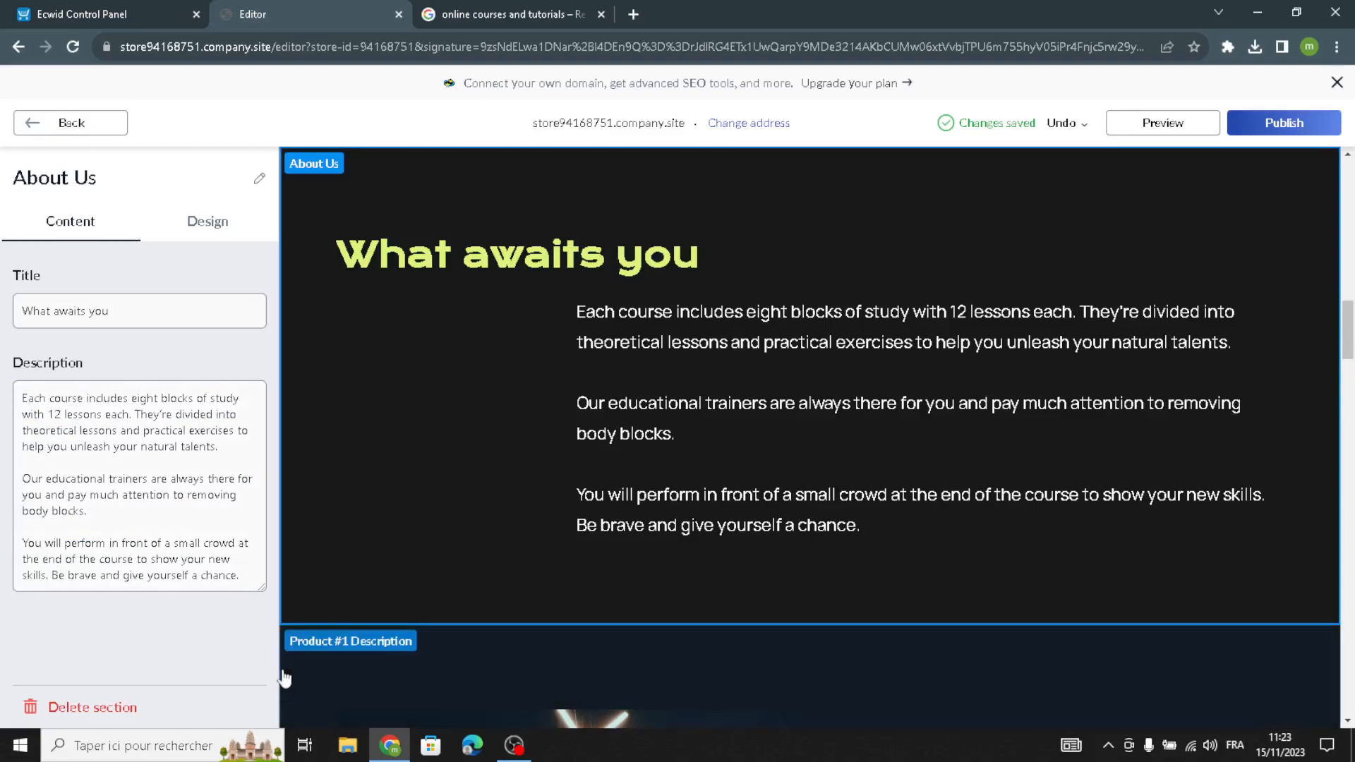
left_click_drag(238, 576, 2, 304)
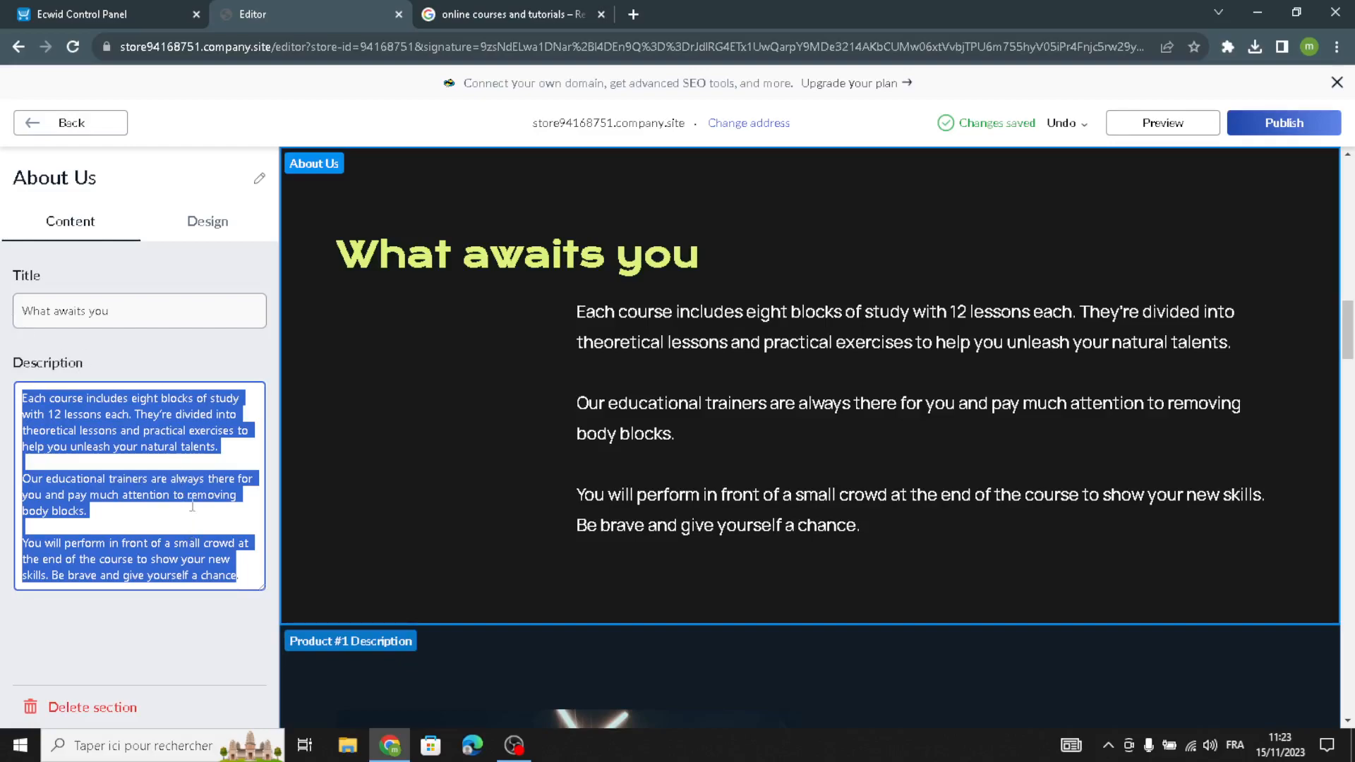
Change the About Us section's layout to the one with the title and description centered.
left_click(206, 223)
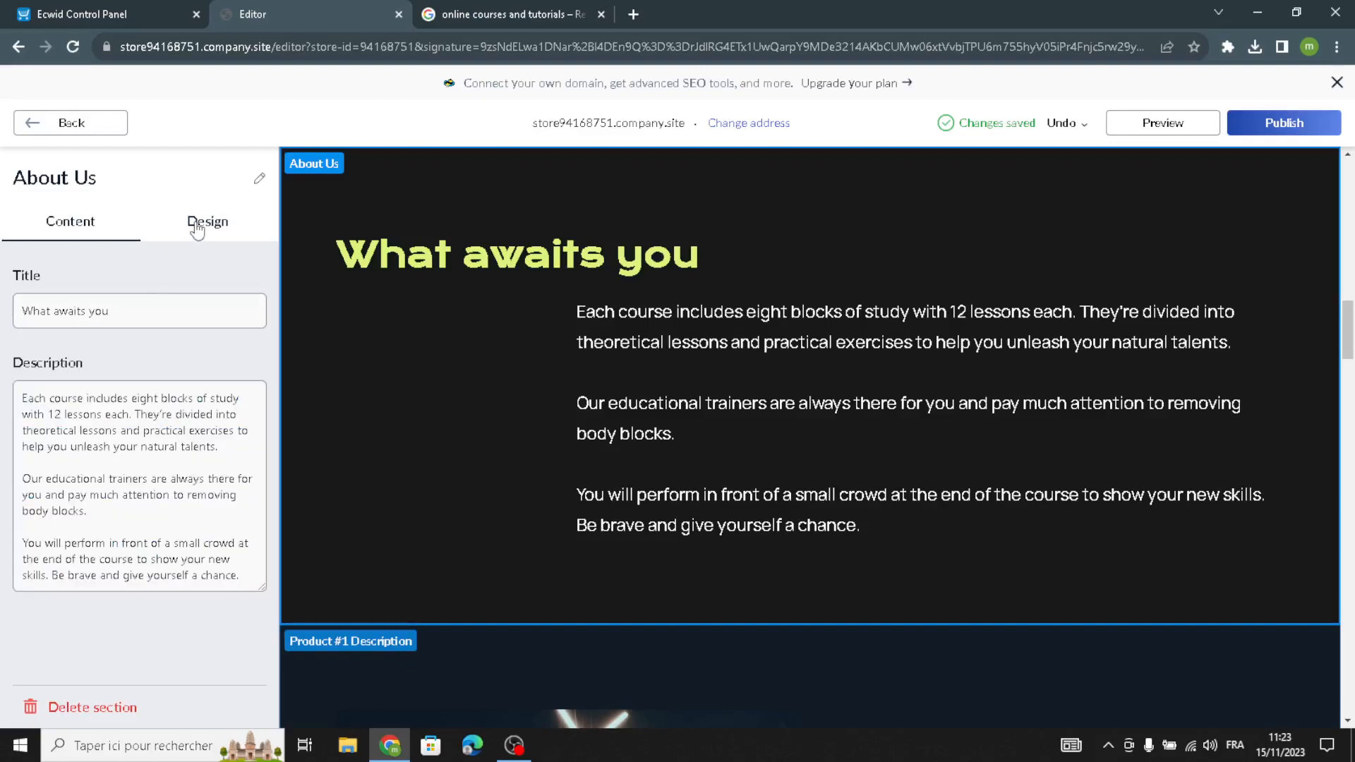
left_click(50, 240)
left_click(206, 236)
left_click(43, 325)
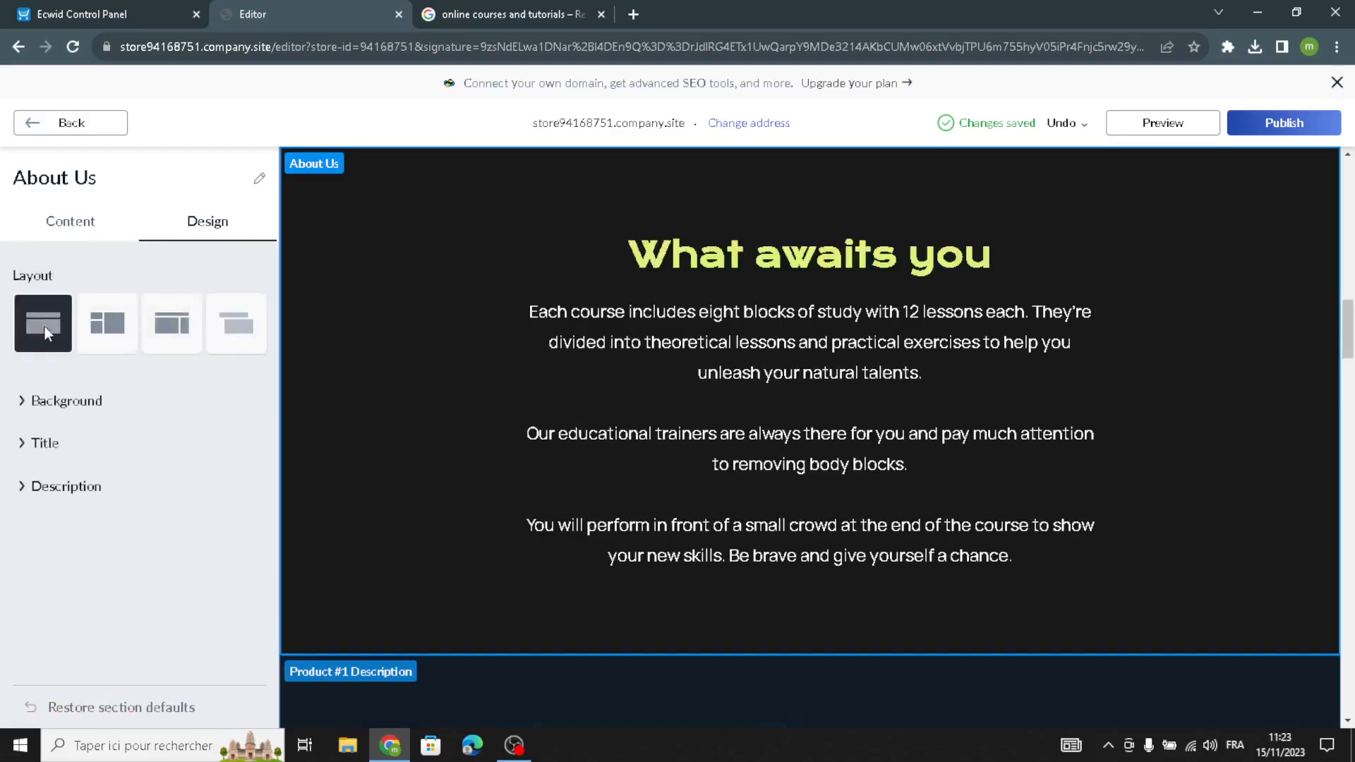
Change the About Us section to the layout with a left-aligned title above the description, and return to the section list.
left_click(108, 322)
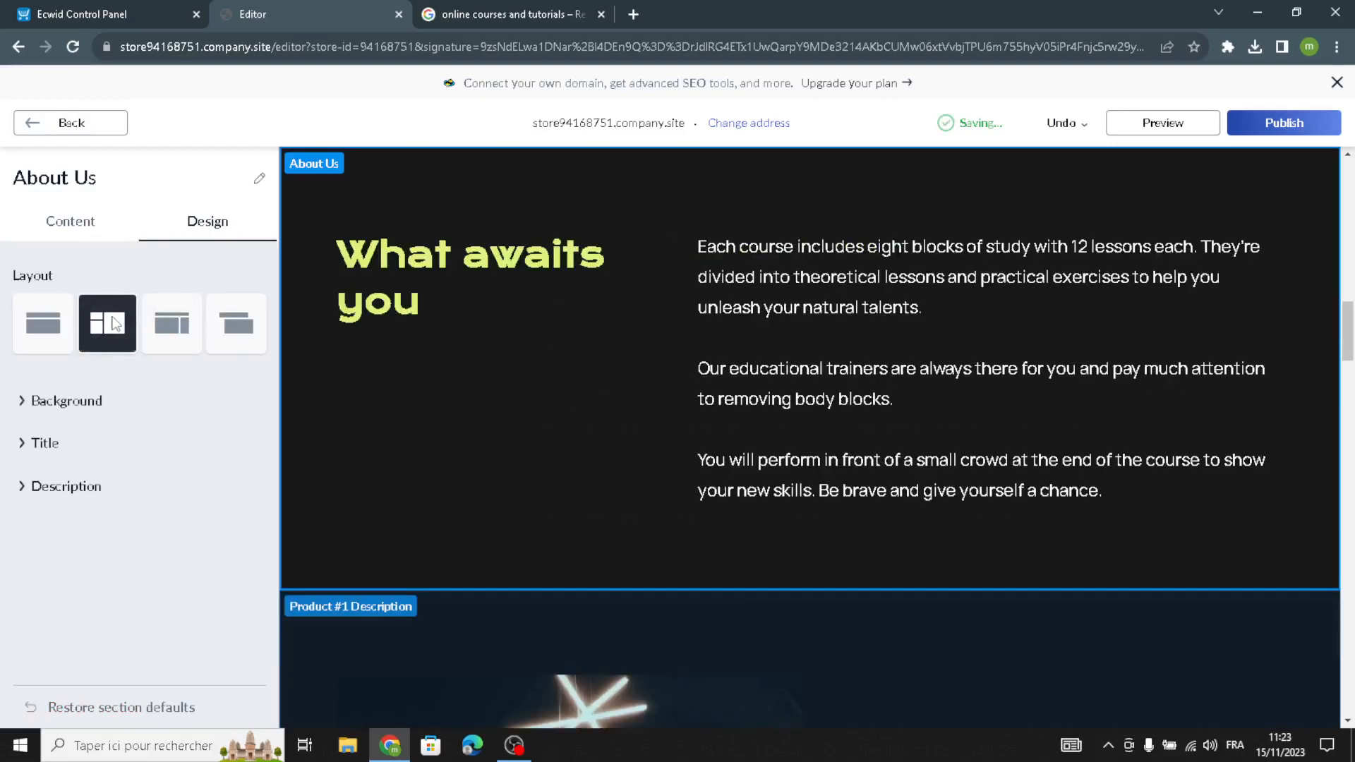
left_click(172, 323)
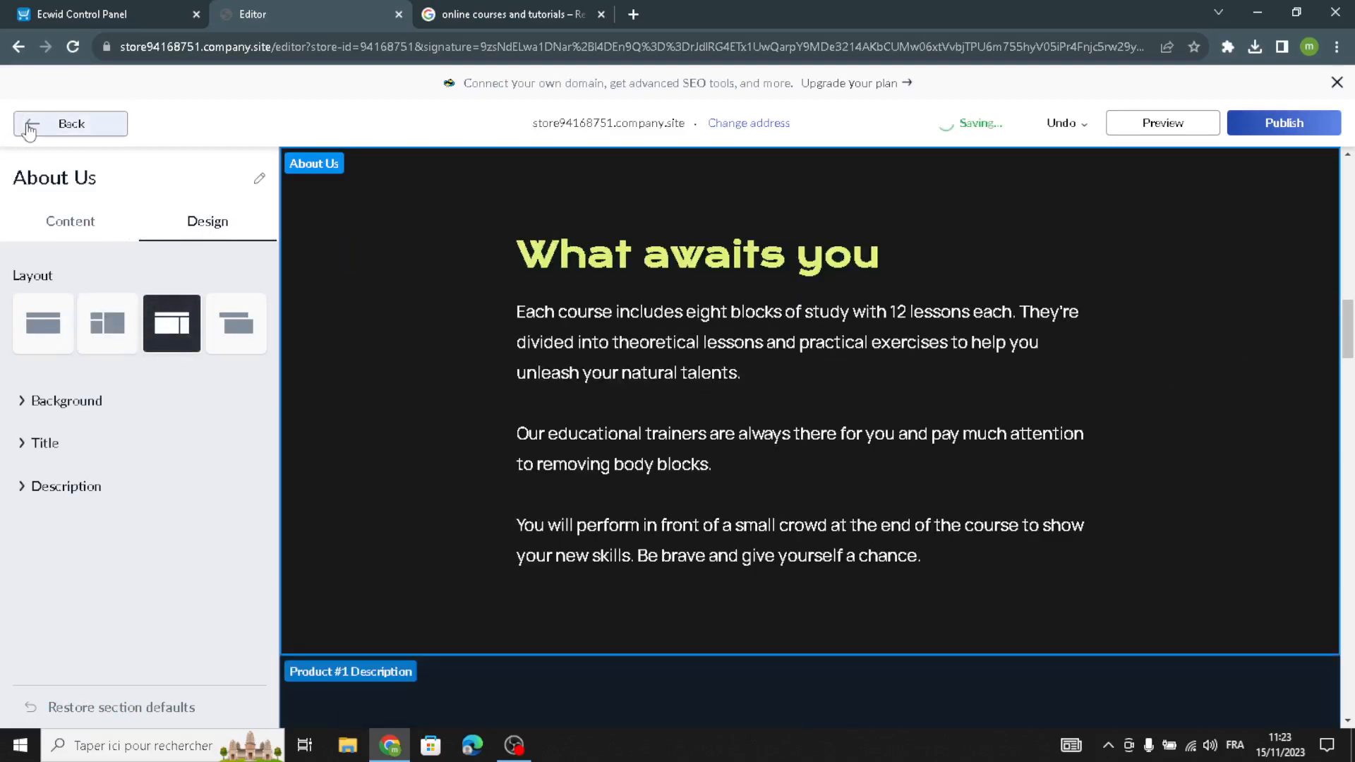
left_click(23, 124)
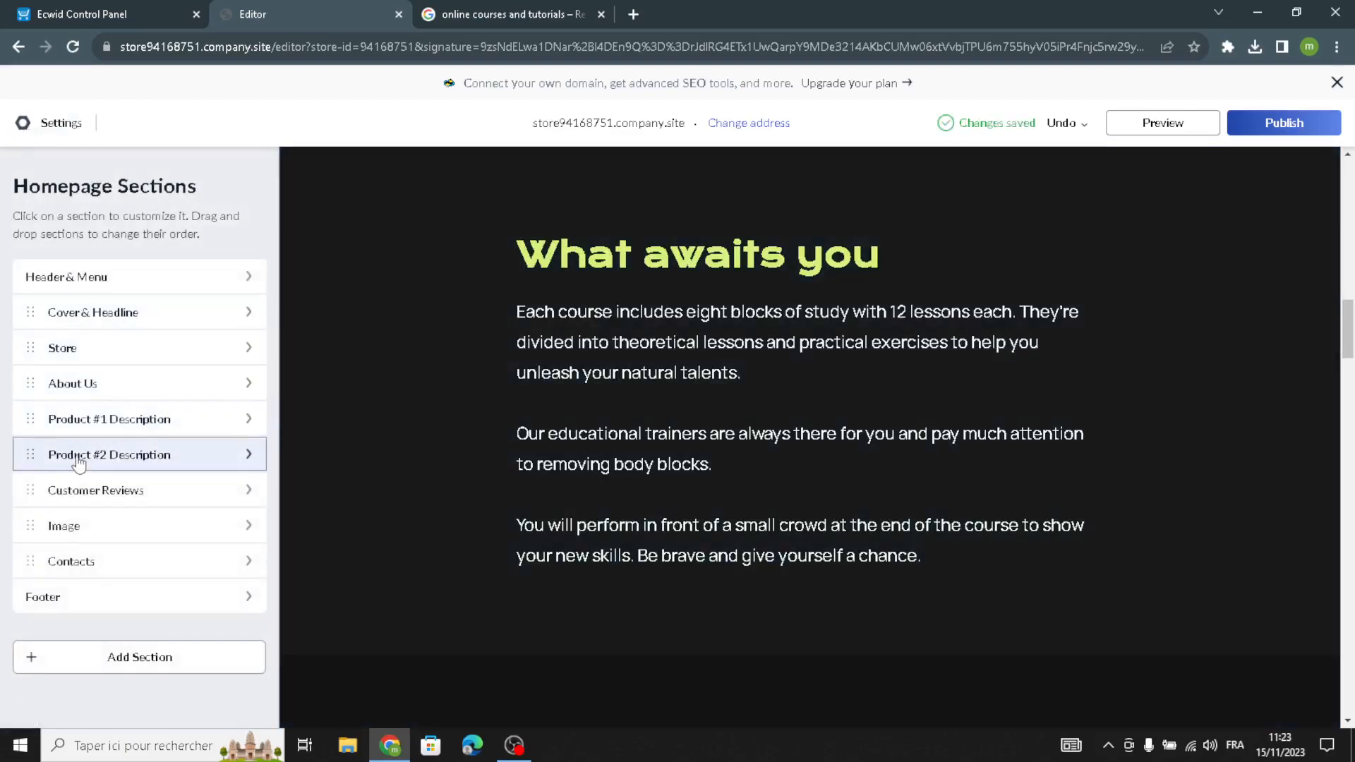
Examine the Product #1 Description section's content fields, highlight its whole description text, and return to the section list.
left_click(96, 419)
scroll(177, 575, "down", 2)
scroll(170, 584, "up", 2)
scroll(148, 595, "down", 2)
scroll(146, 595, "up", 2)
scroll(147, 595, "down", 2)
left_click_drag(157, 443, 2, 216)
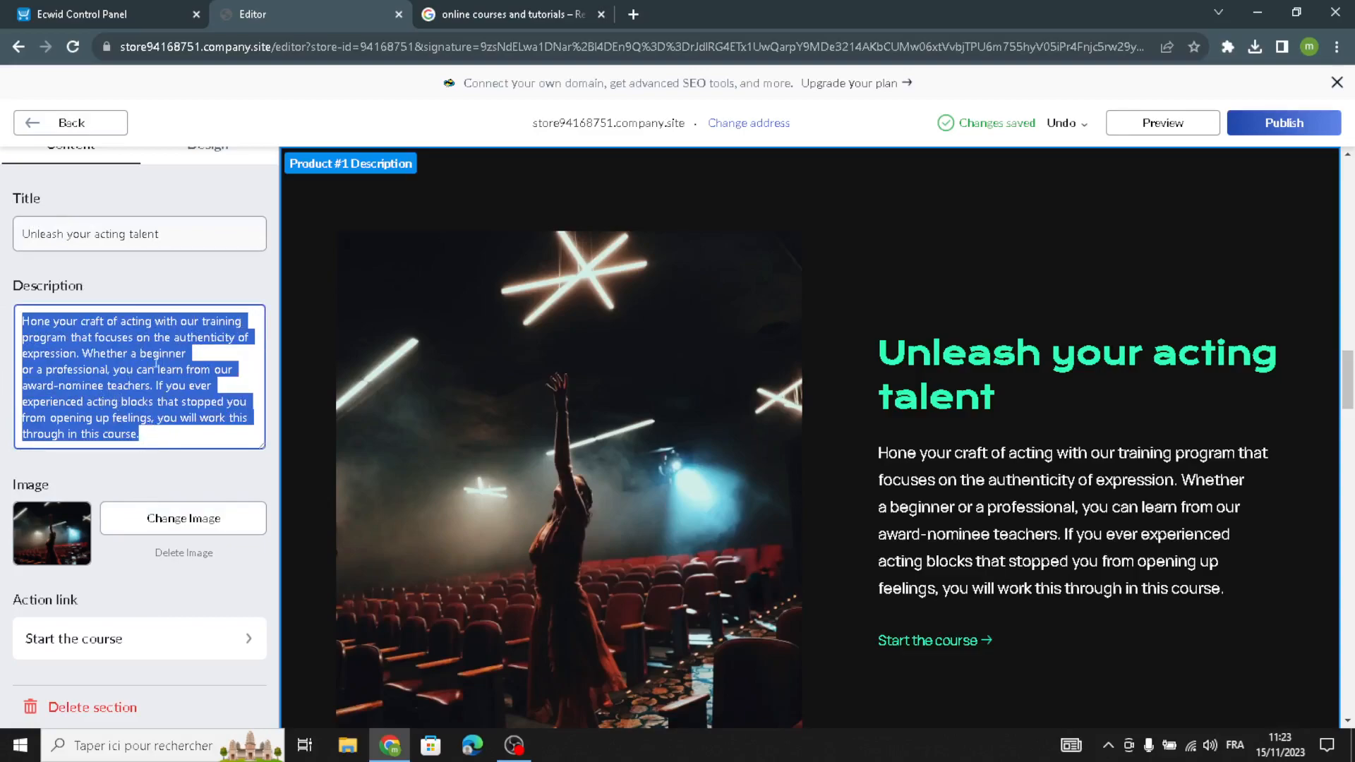
scroll(104, 438, "up", 2)
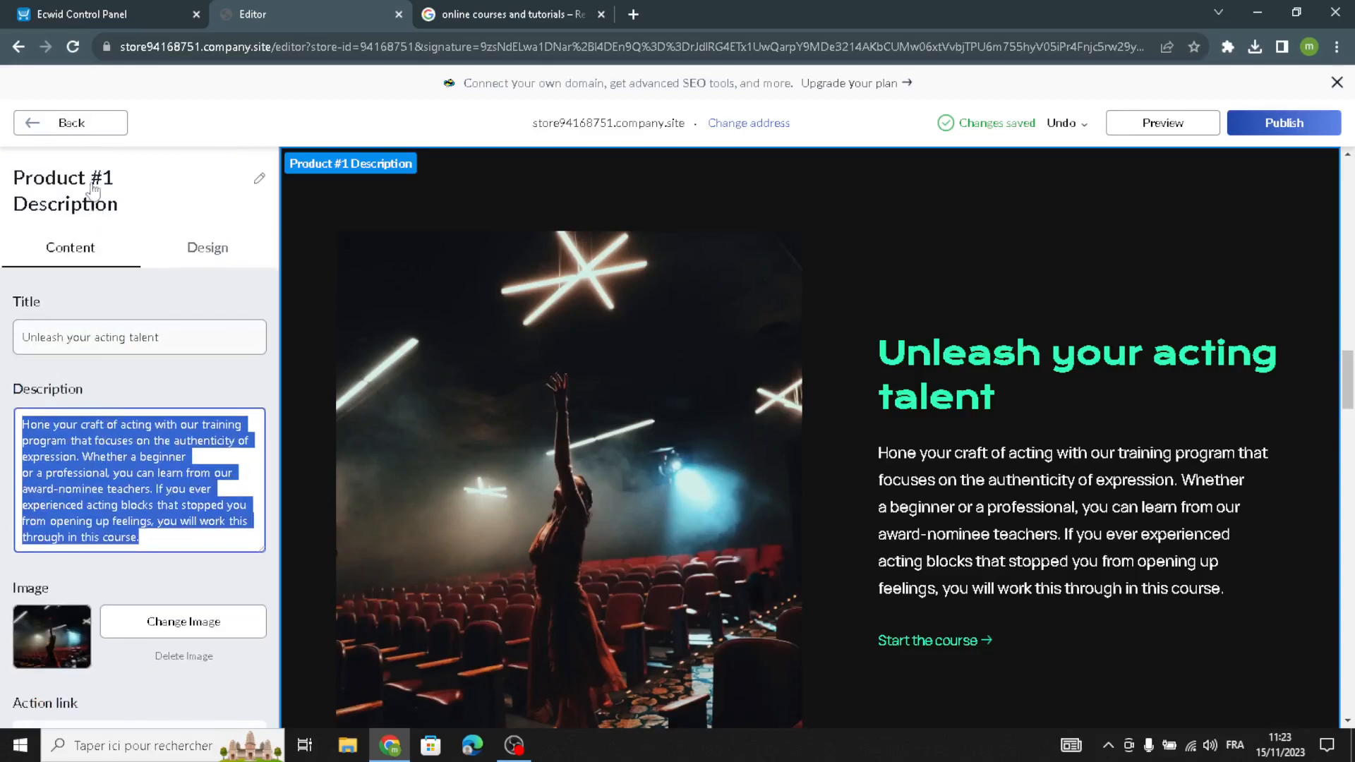
left_click(30, 129)
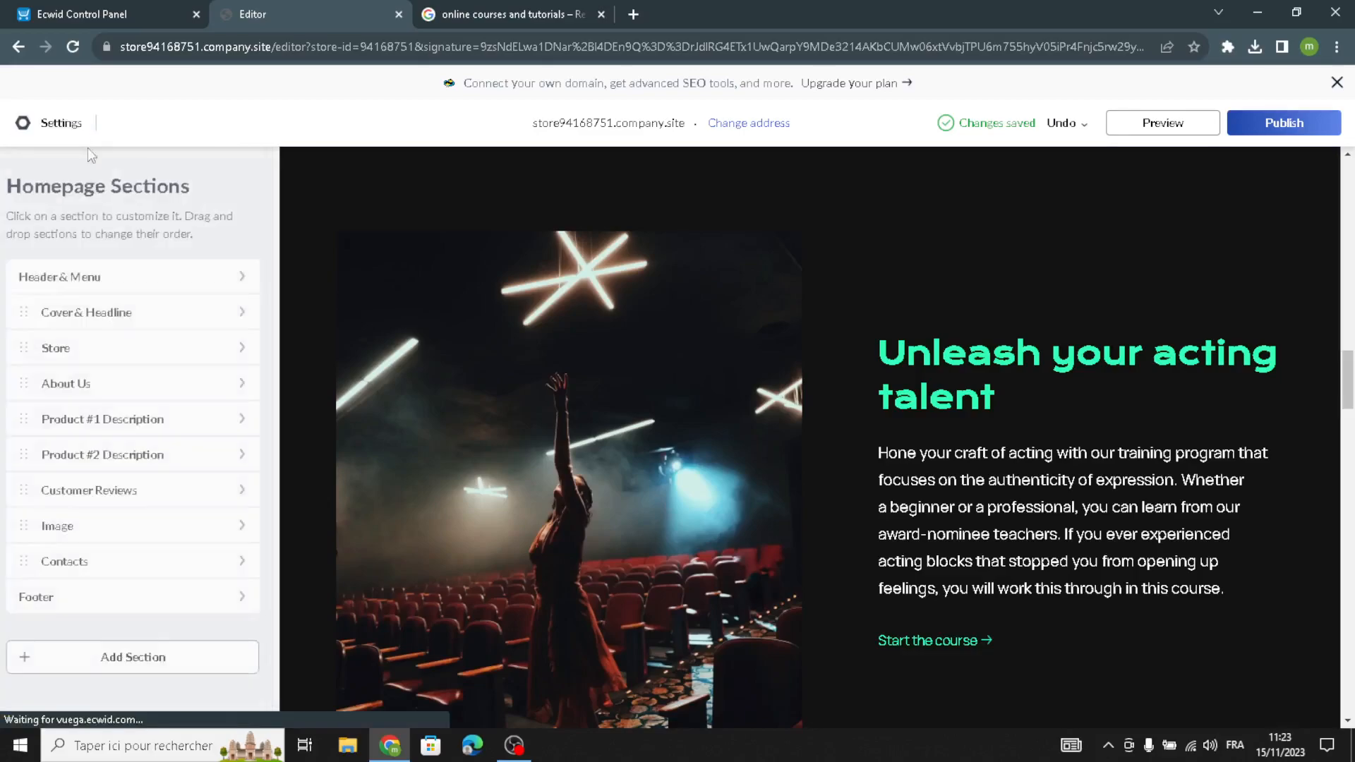
Add a new review with the default content to the Customer Reviews section and return to its review list.
left_click(123, 494)
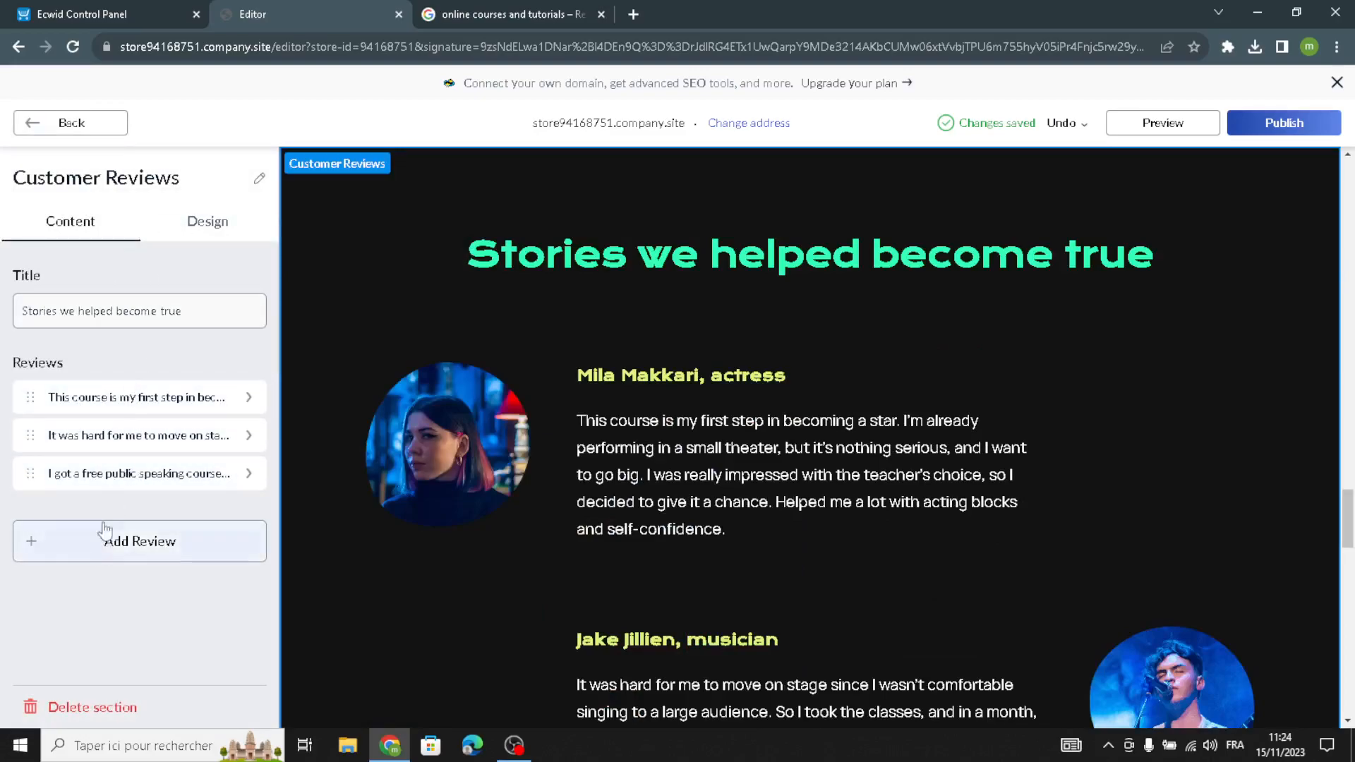
left_click(119, 542)
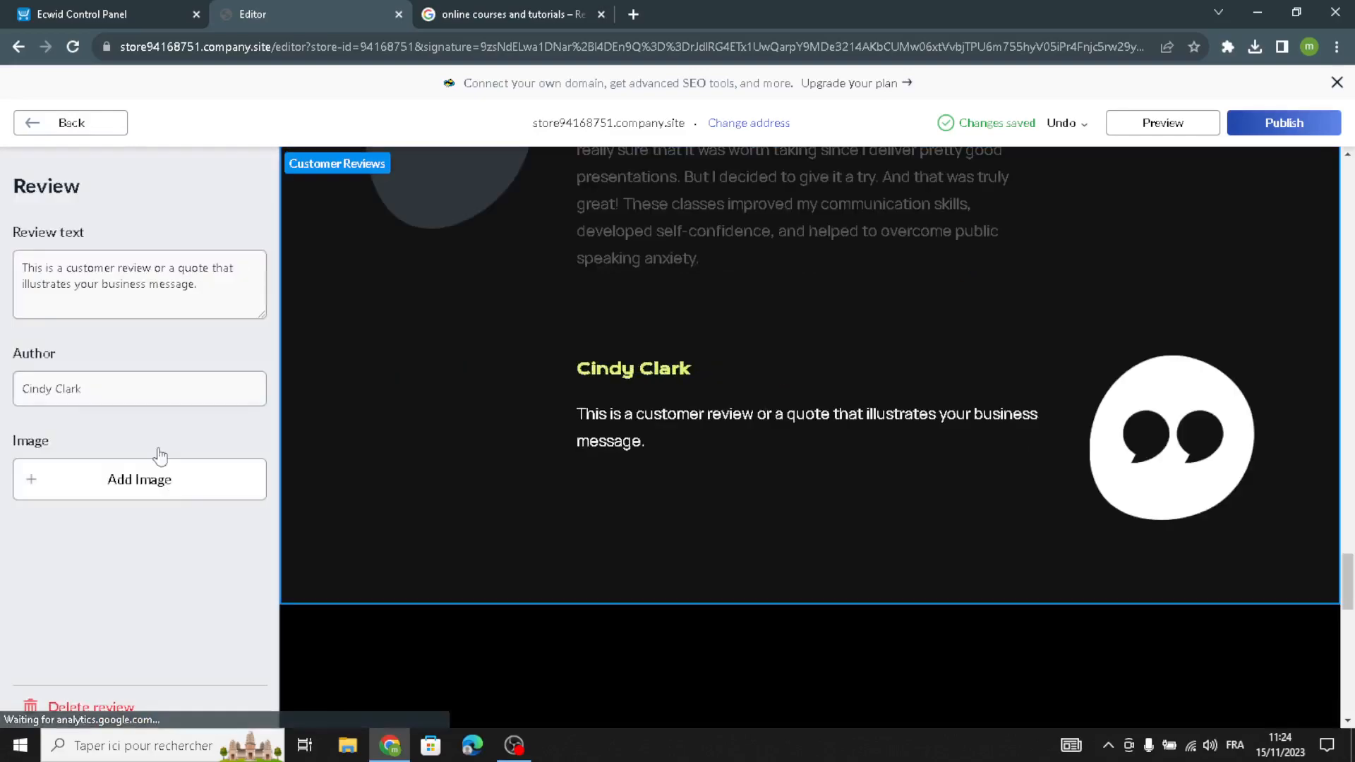
left_click_drag(201, 296, 2, 215)
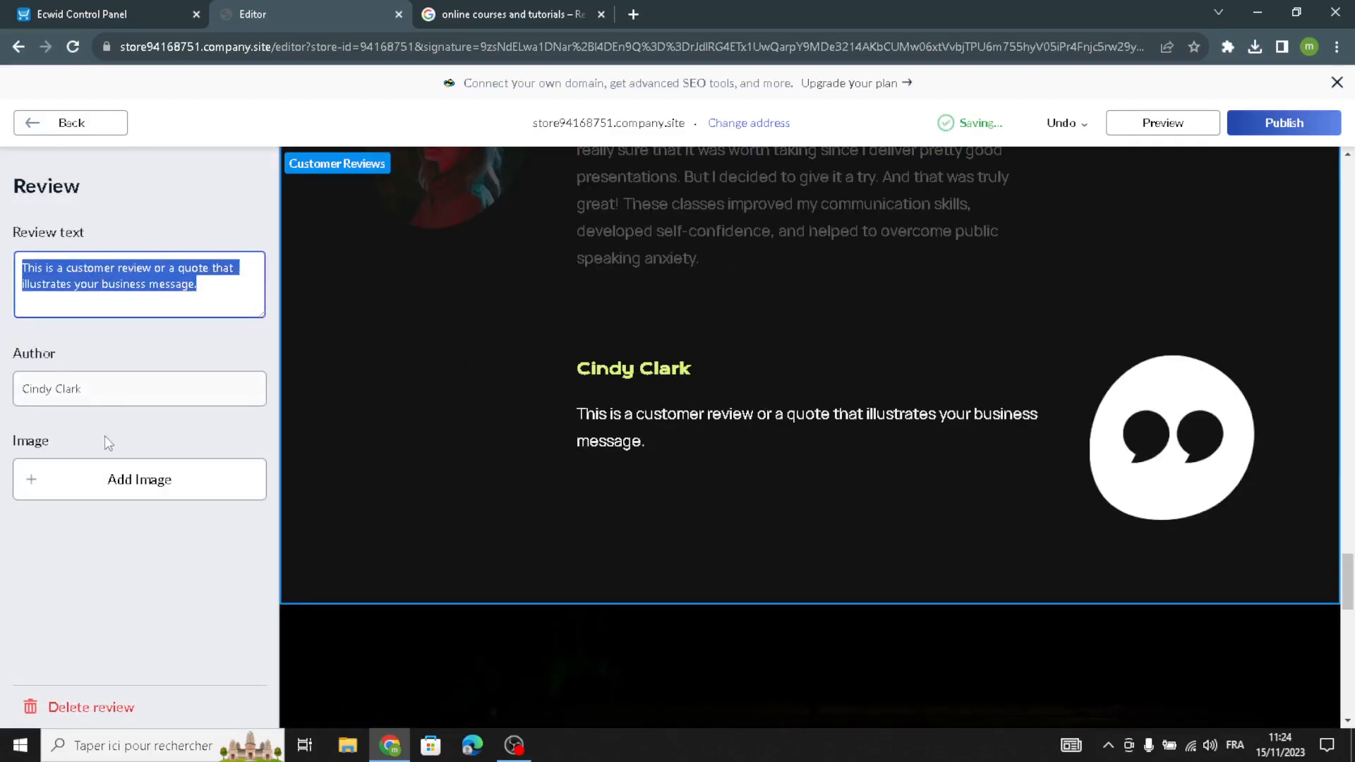
left_click(40, 121)
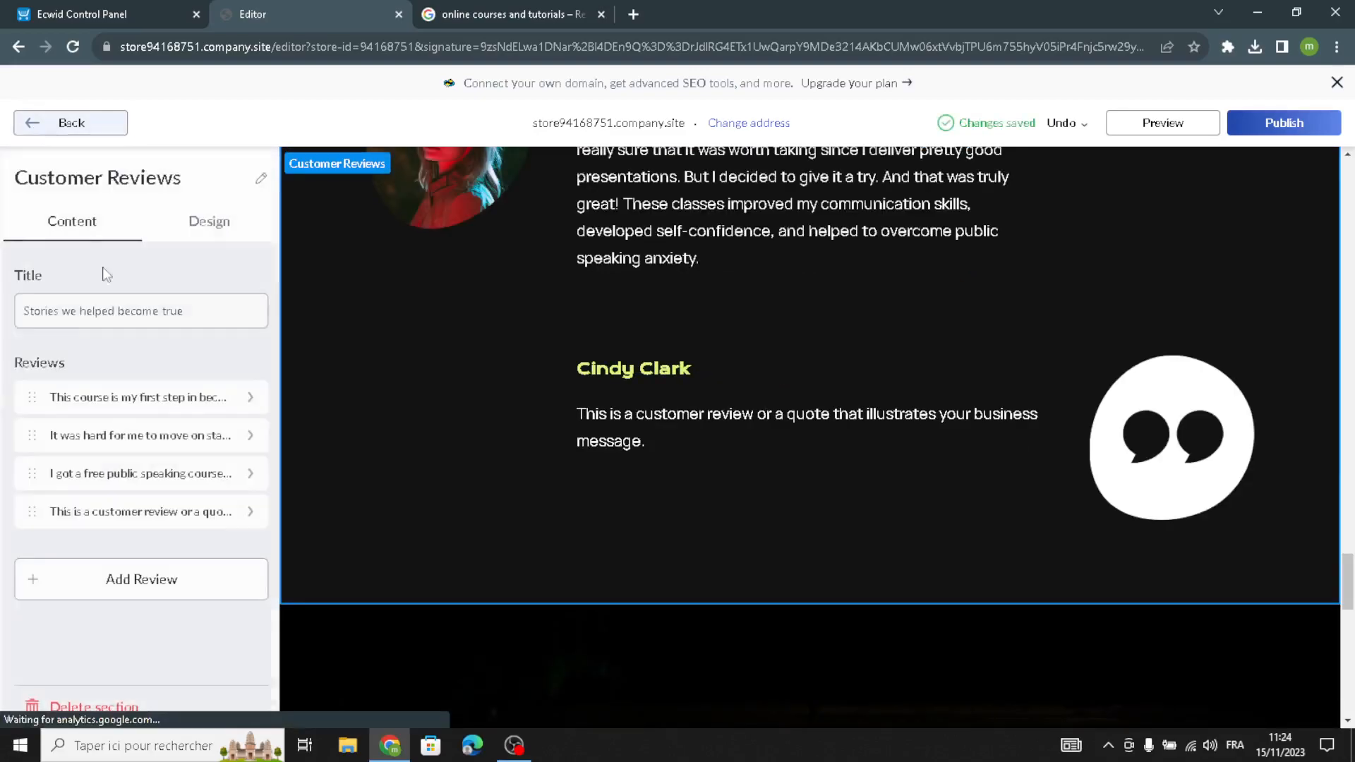
Change the Customer Reviews section to the single-review slider layout with side arrows, and return to the section list.
left_click(205, 228)
left_click(44, 323)
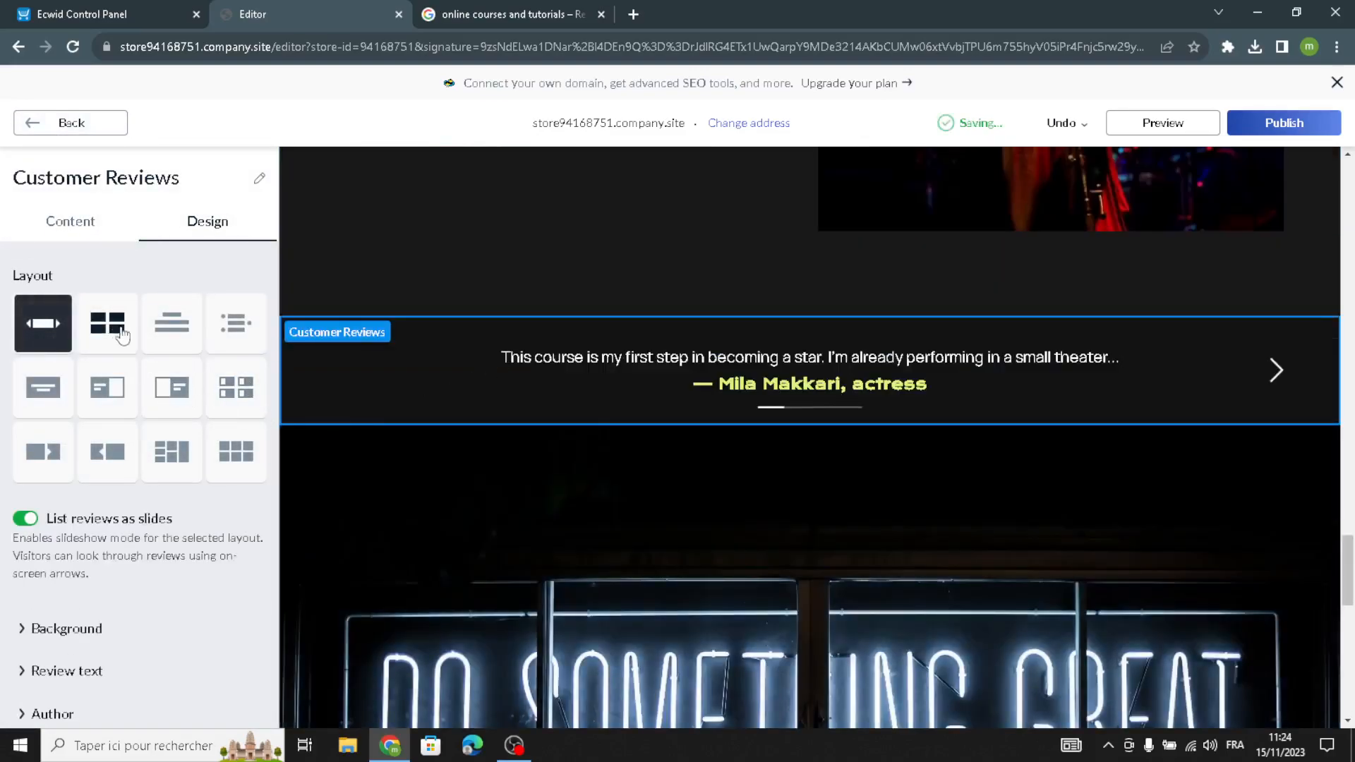
left_click(99, 123)
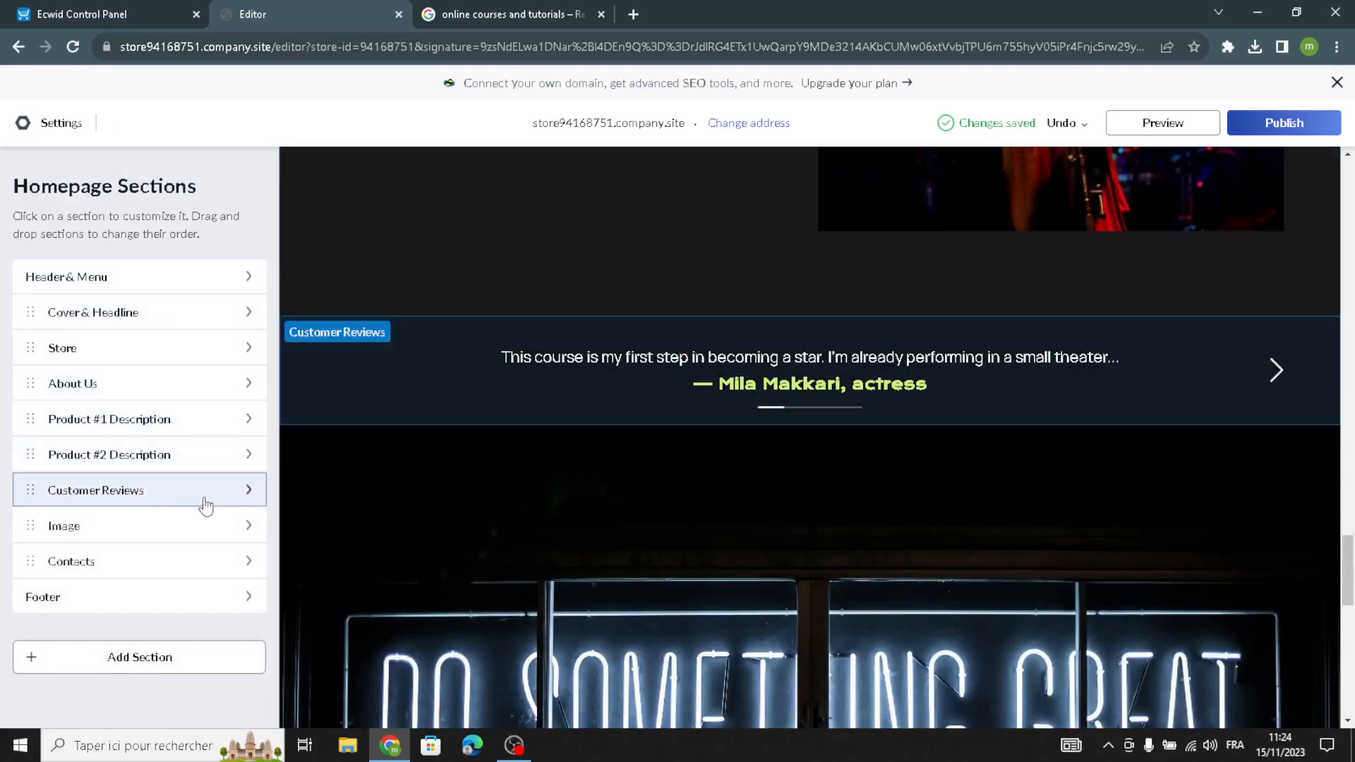
Try several layouts for the Image section and apply the full-width image layout with text in the image's lower-left corner.
left_click(190, 525)
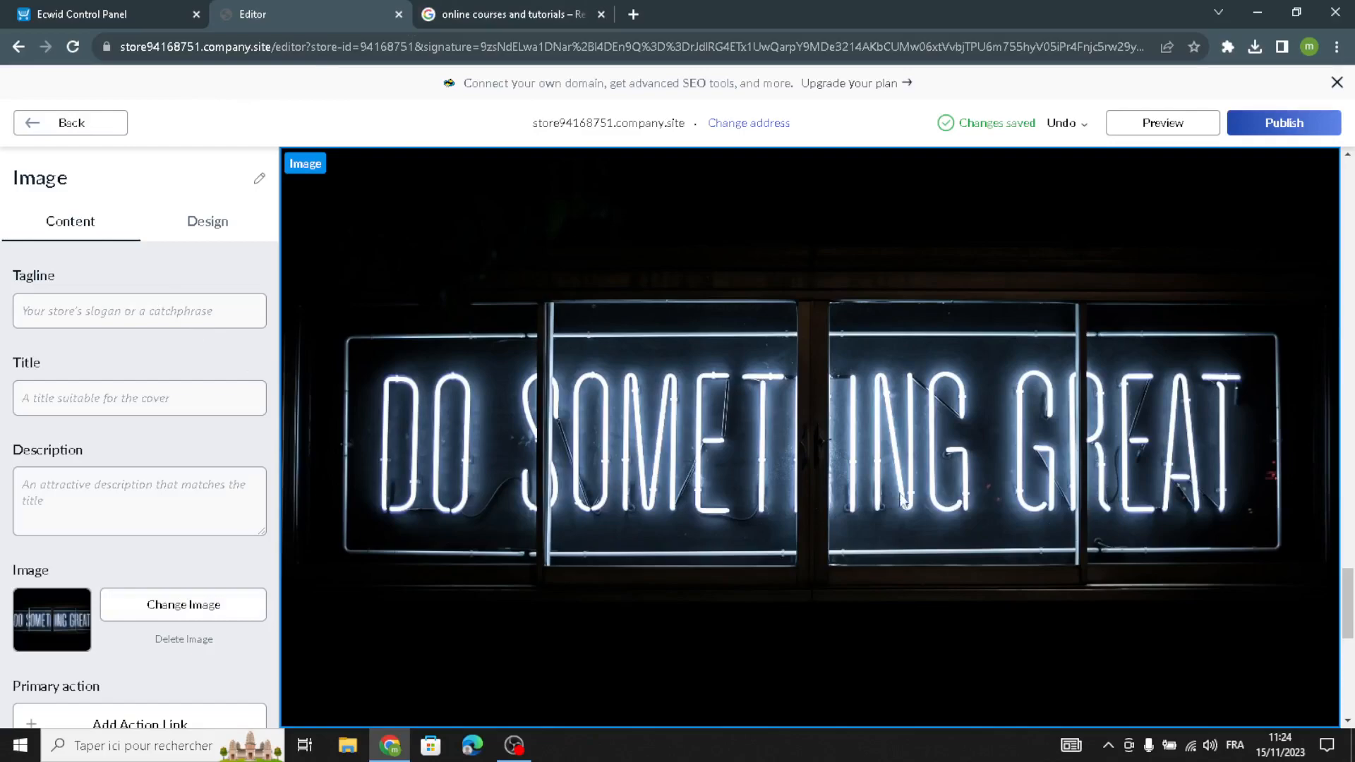
left_click(197, 221)
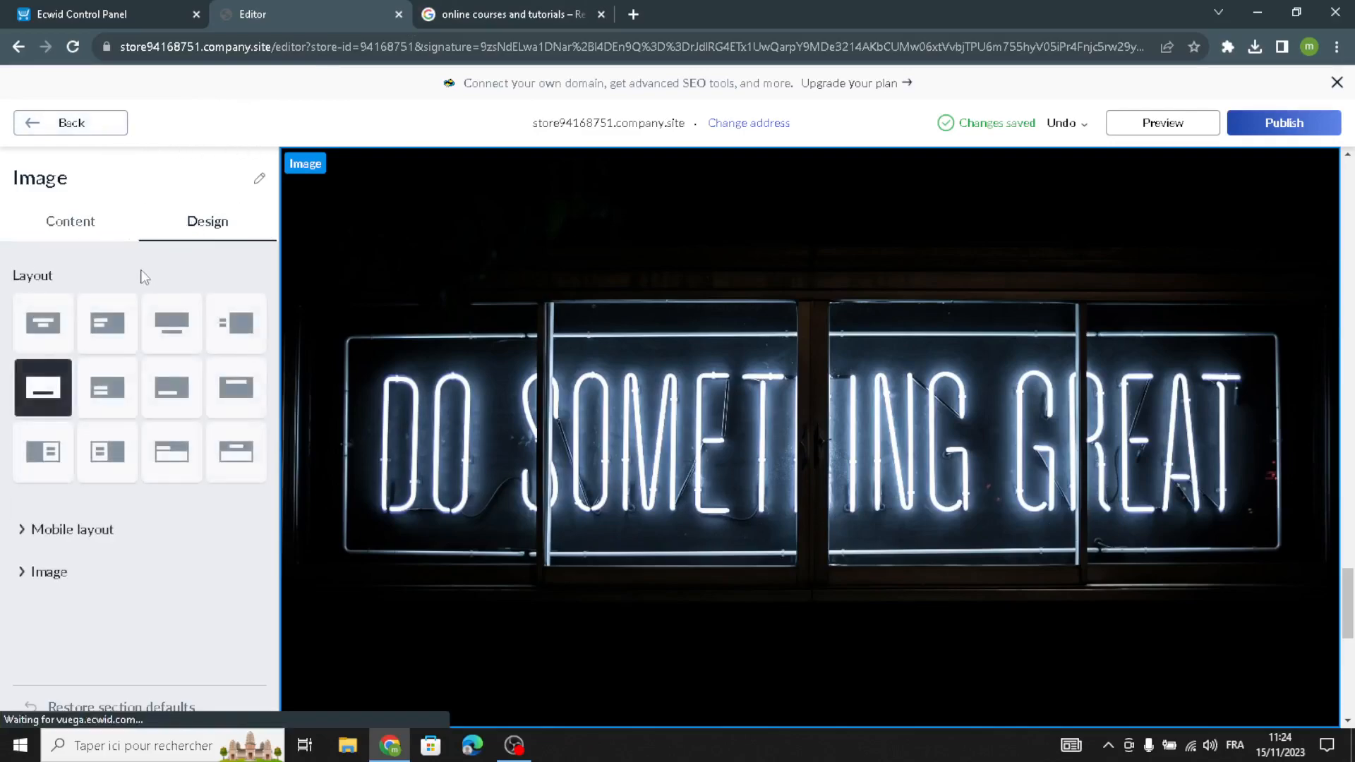
left_click(106, 325)
left_click(30, 328)
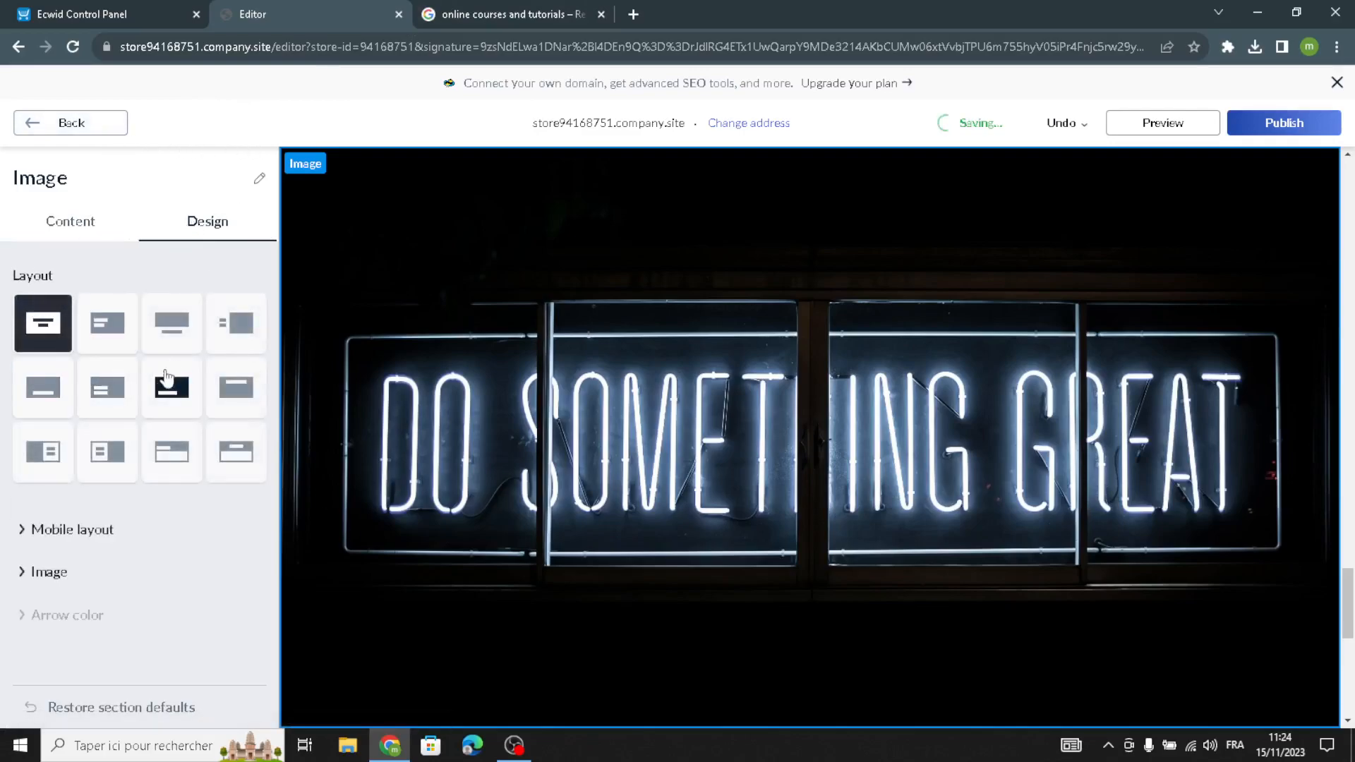
left_click(170, 385)
left_click(102, 390)
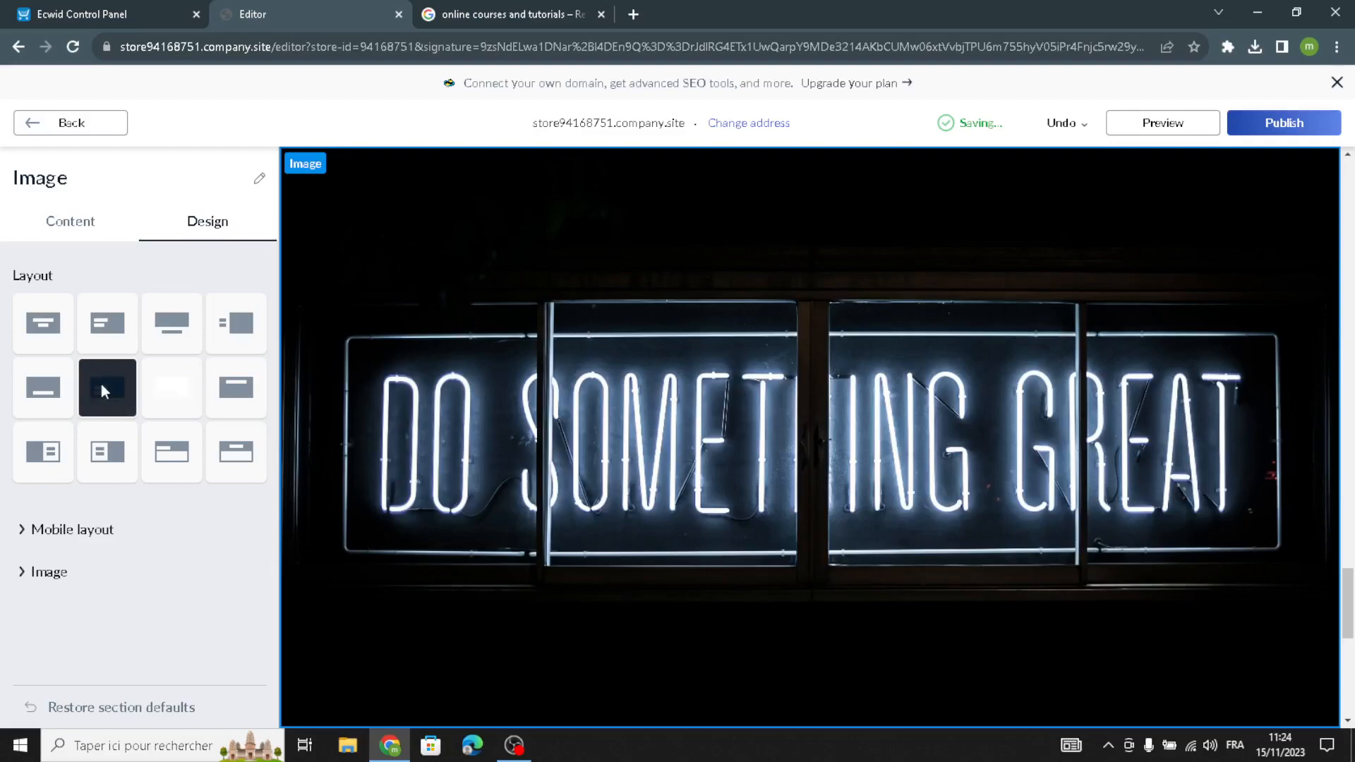
left_click(236, 386)
left_click(172, 453)
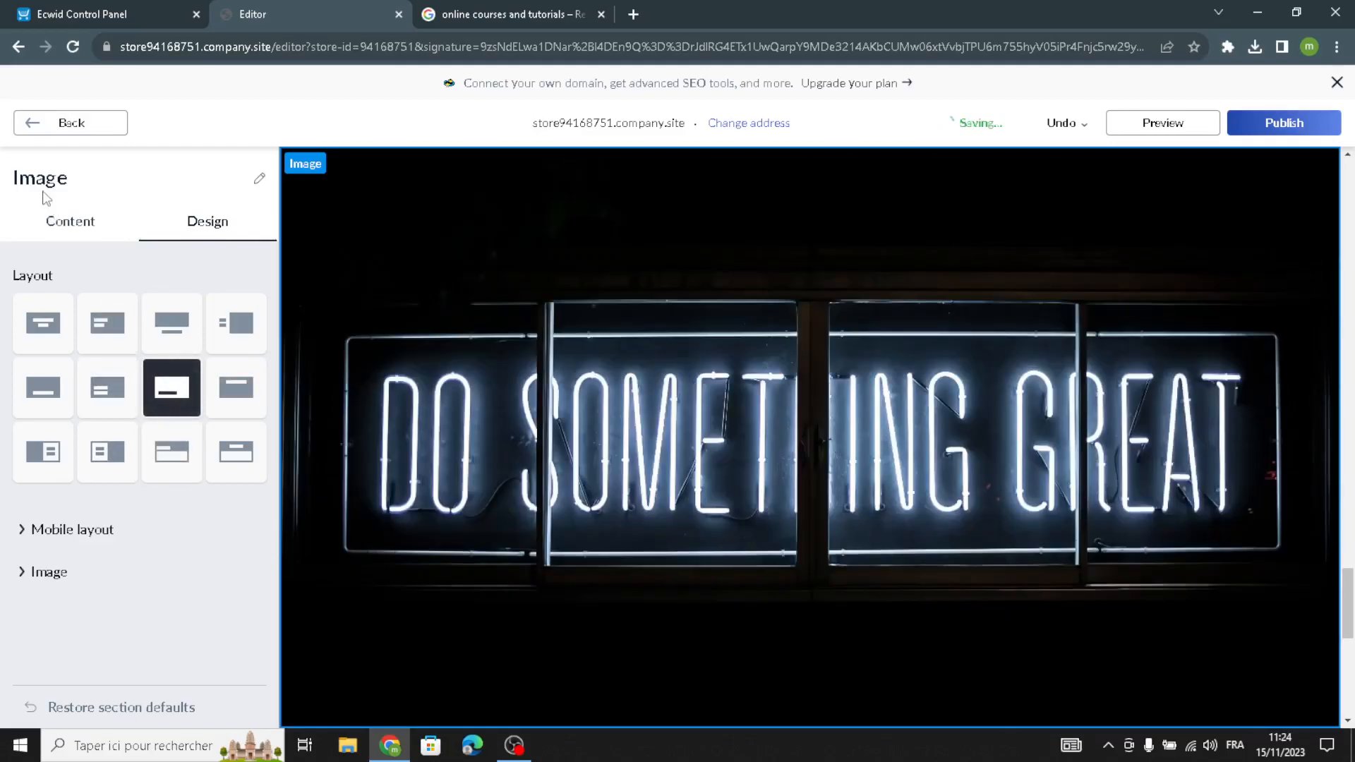
Examine the Image section's tagline, title and description fields, and return to the section list.
left_click(47, 220)
left_click(108, 310)
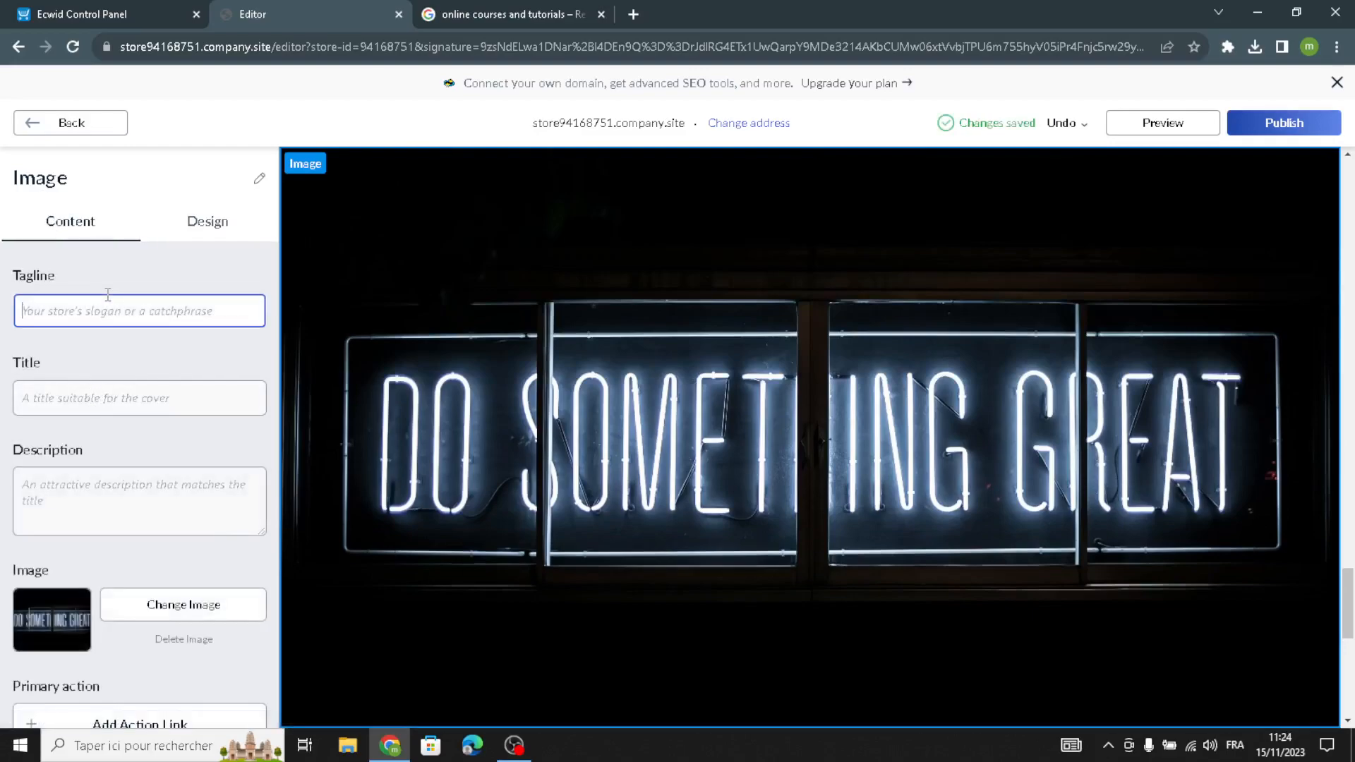
left_click(64, 390)
left_click(36, 476)
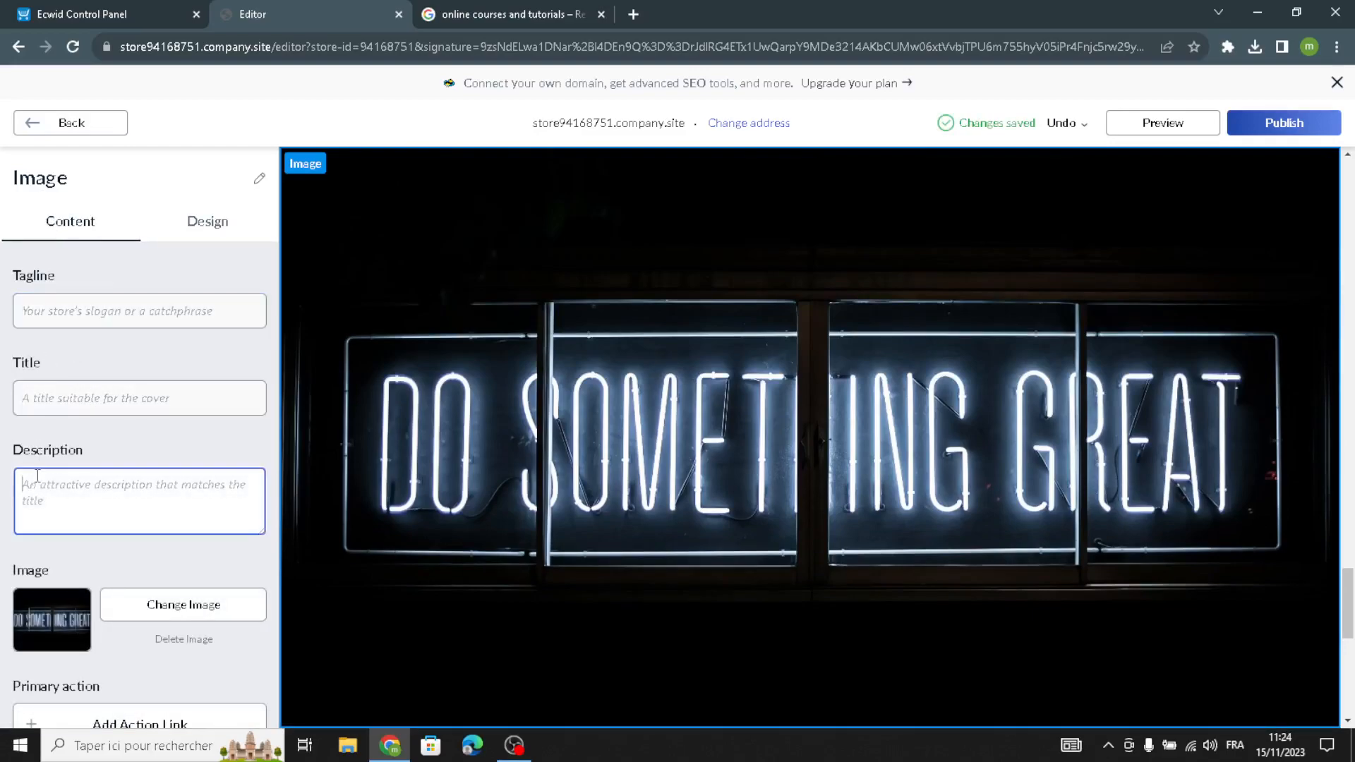
left_click(70, 122)
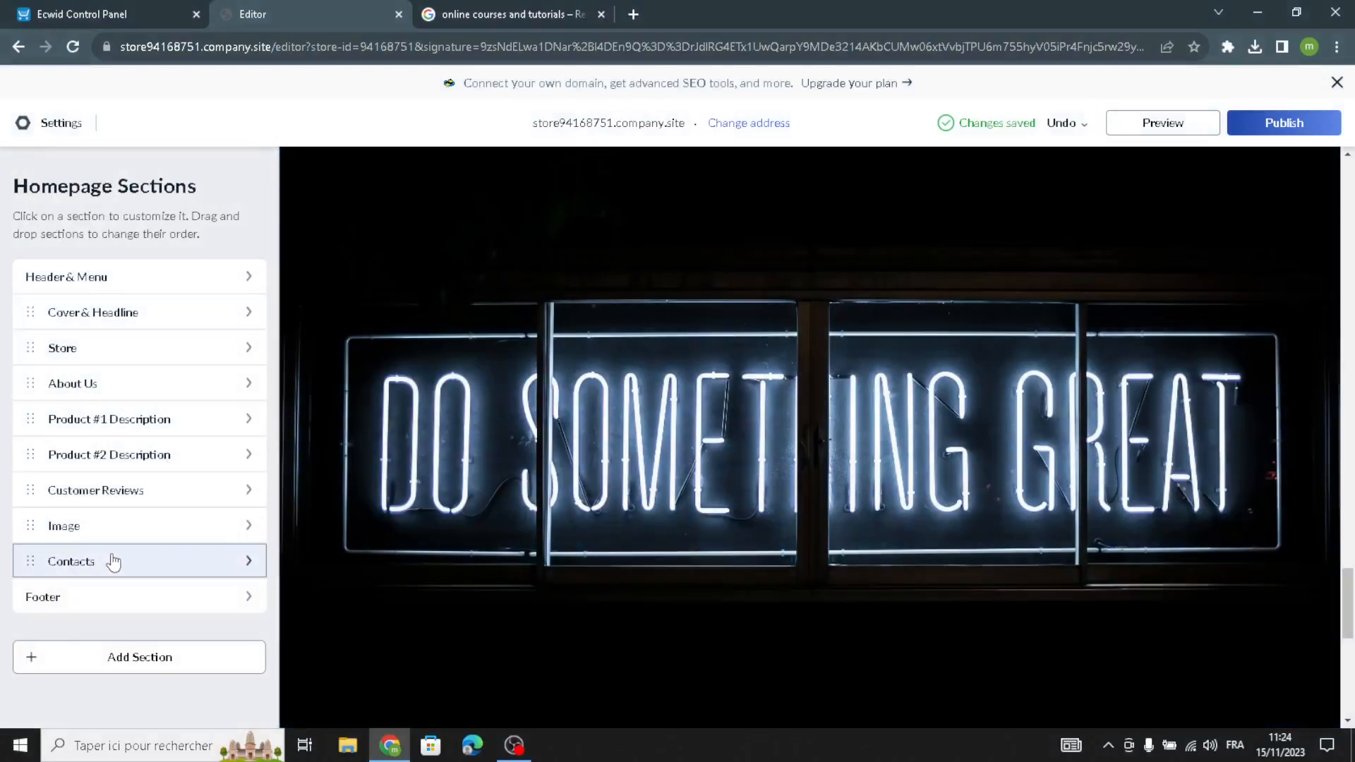
Open the Contacts section and highlight its description text for review.
left_click(113, 563)
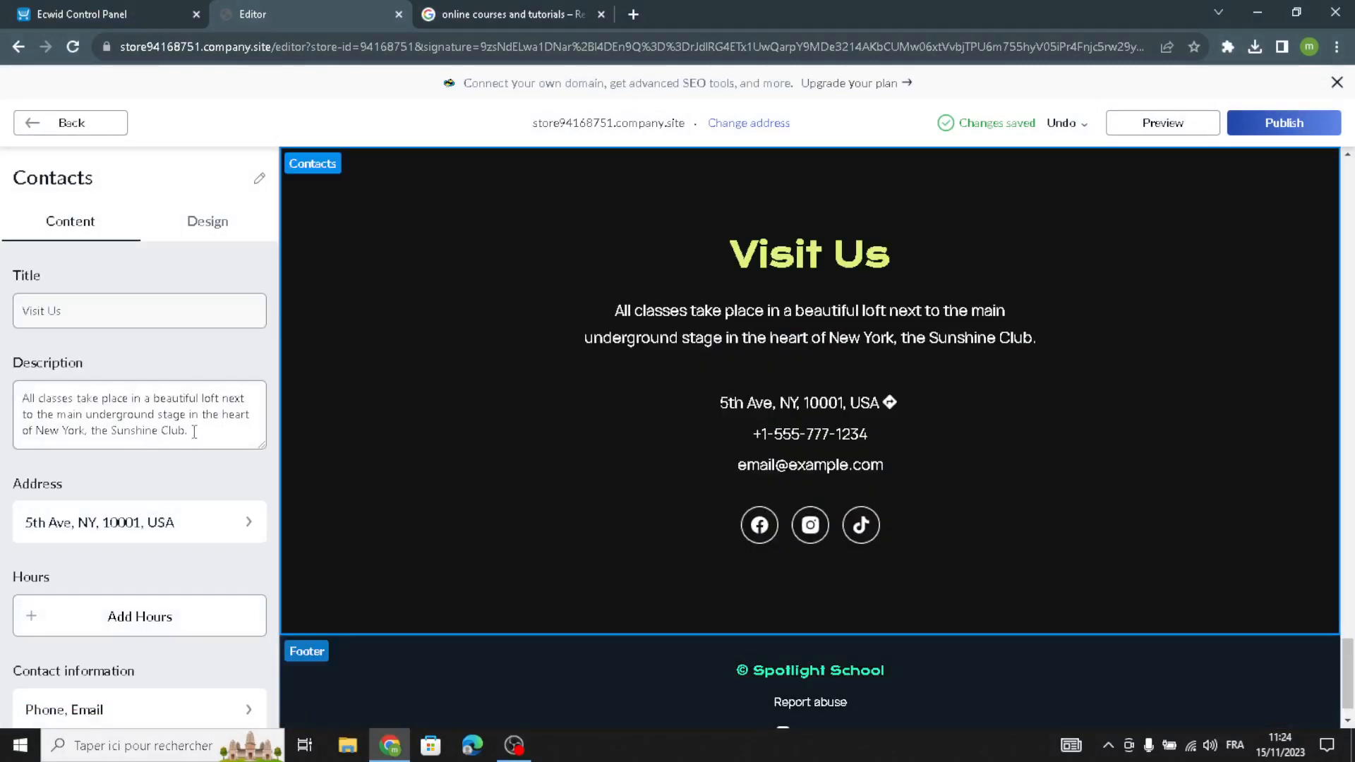
left_click_drag(194, 432, 3, 372)
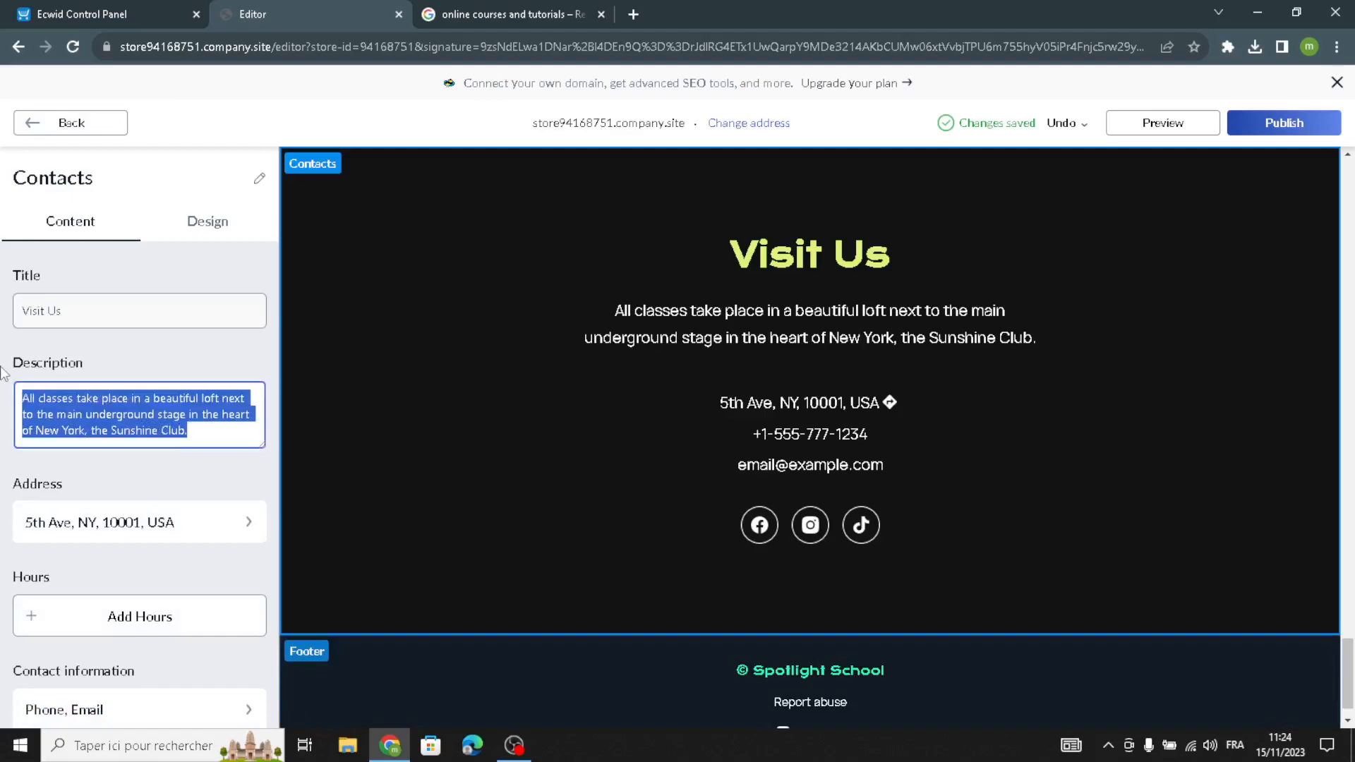
left_click(200, 432)
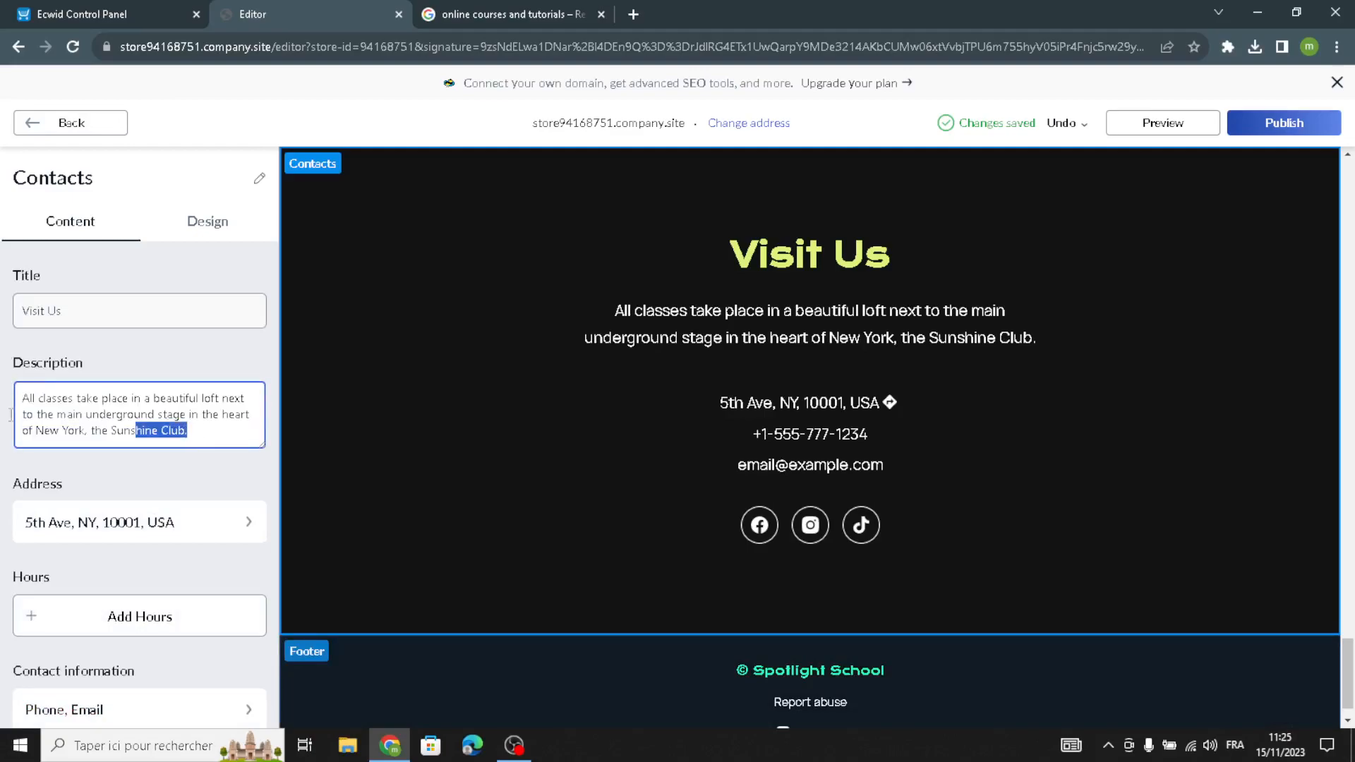
left_click_drag(77, 434, 5, 330)
Examine the Contacts section's address and Google Maps settings, its opening hours form, and the remaining contact fields.
left_click(205, 520)
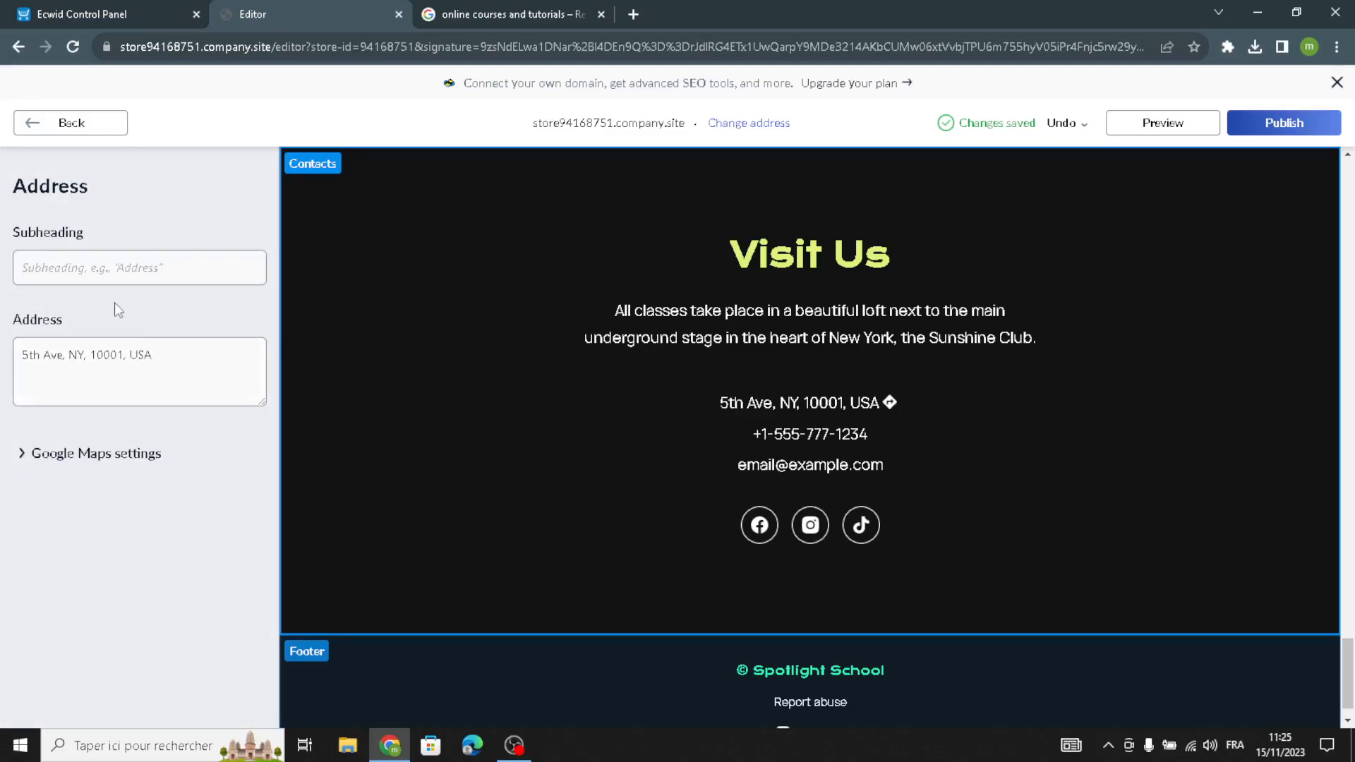
left_click(44, 466)
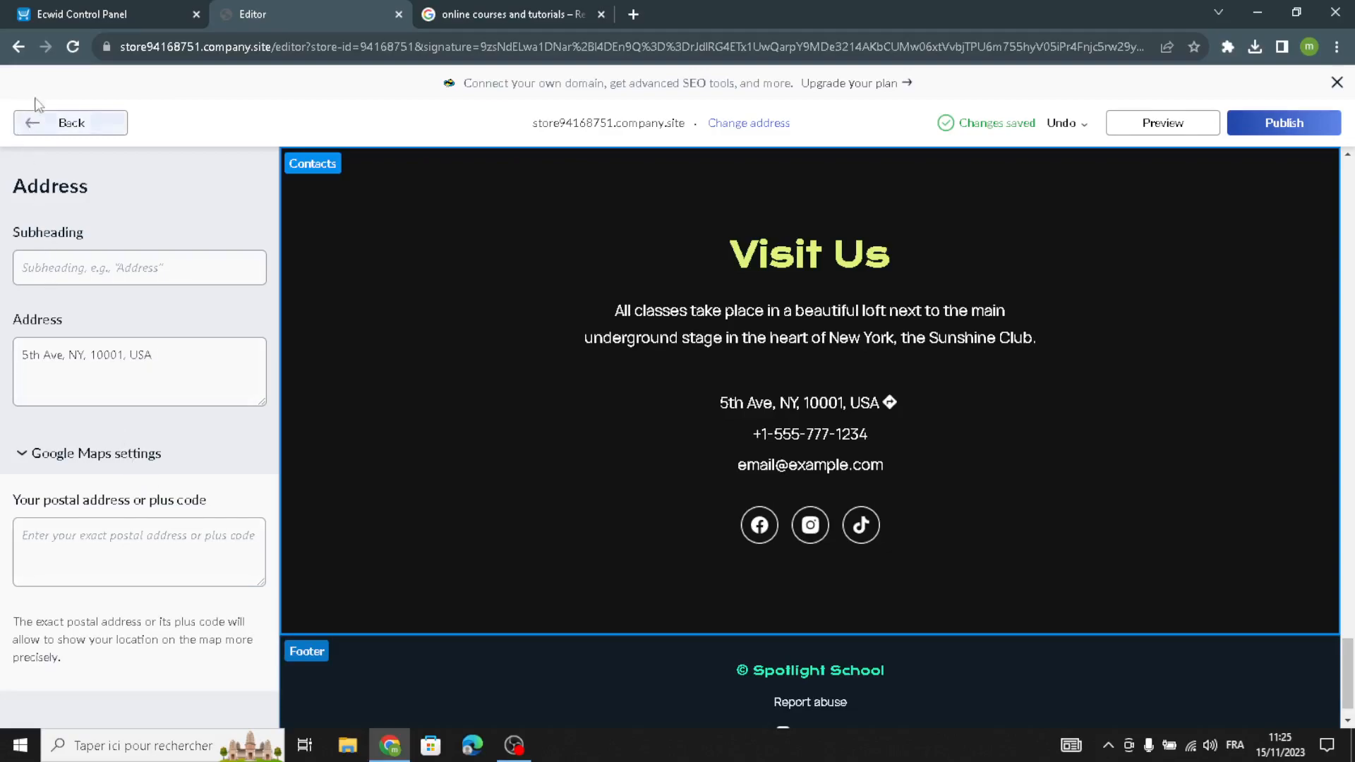
left_click(41, 123)
scroll(46, 634, "down", 2)
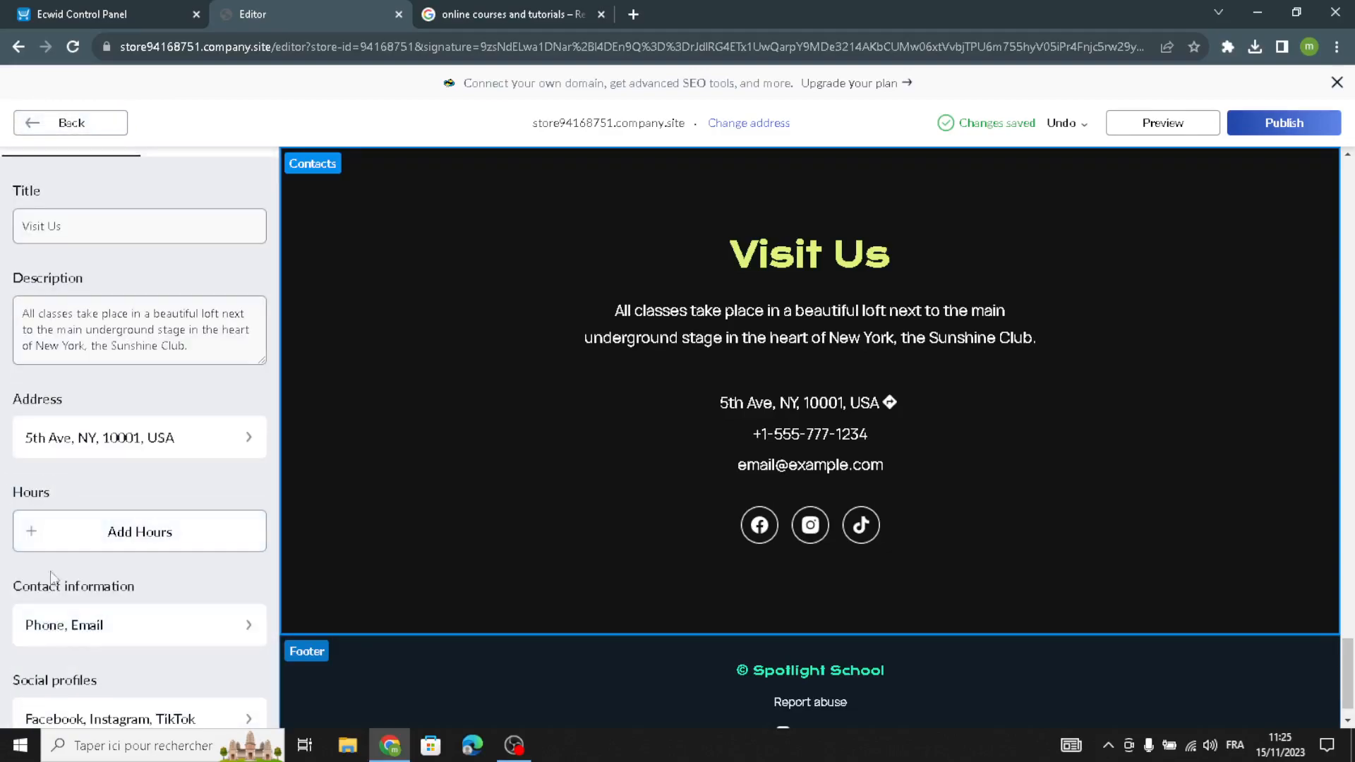
left_click(42, 530)
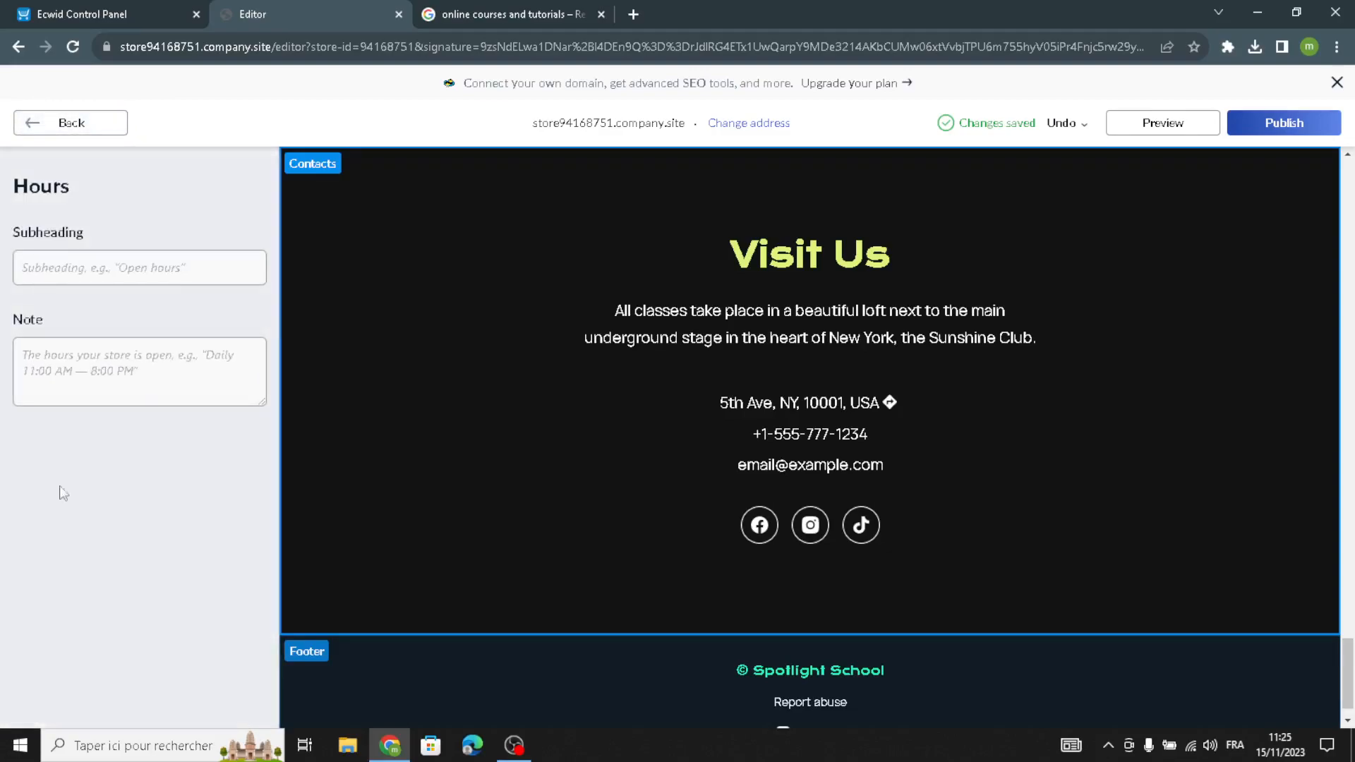
left_click(72, 133)
scroll(50, 526, "down", 4)
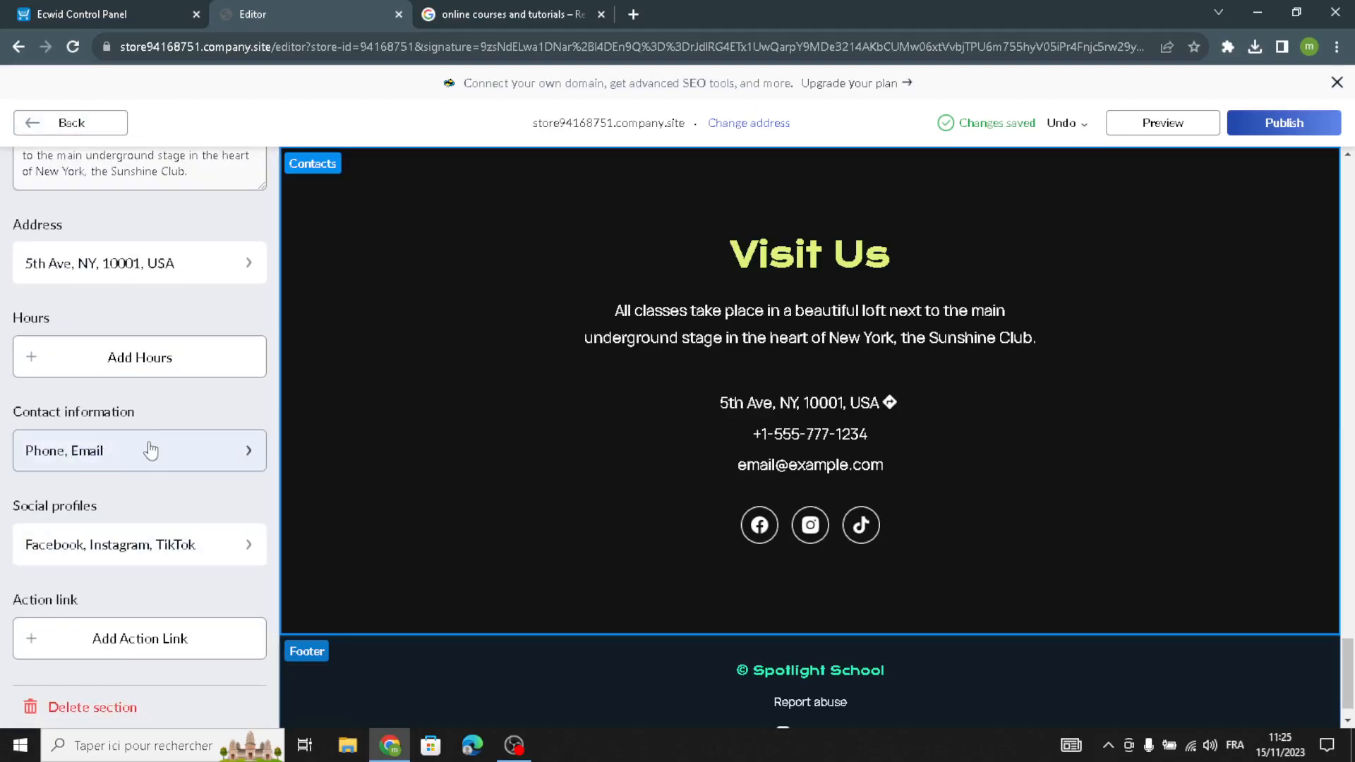
Change the Contacts section to the layout with the details card on the left over a full-width map.
scroll(173, 367, "up", 4)
left_click(216, 225)
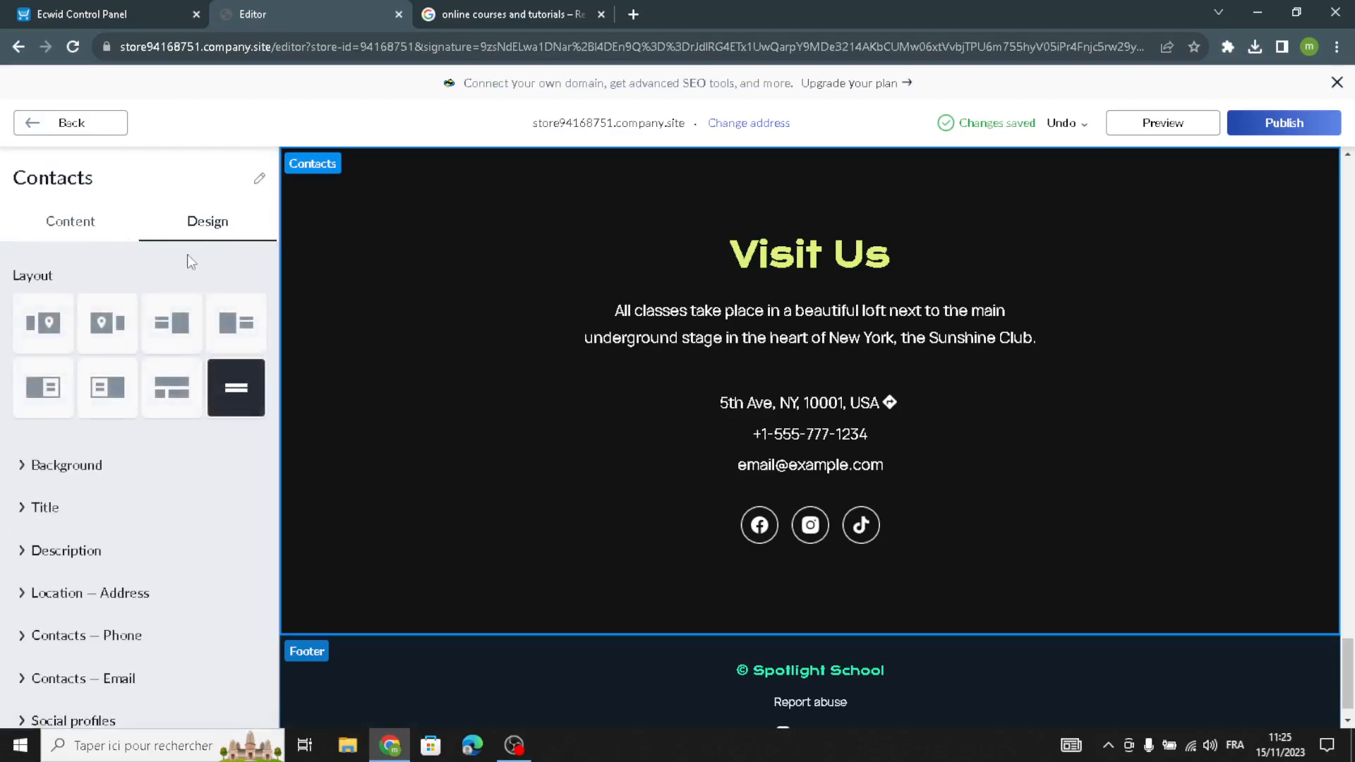
left_click(99, 386)
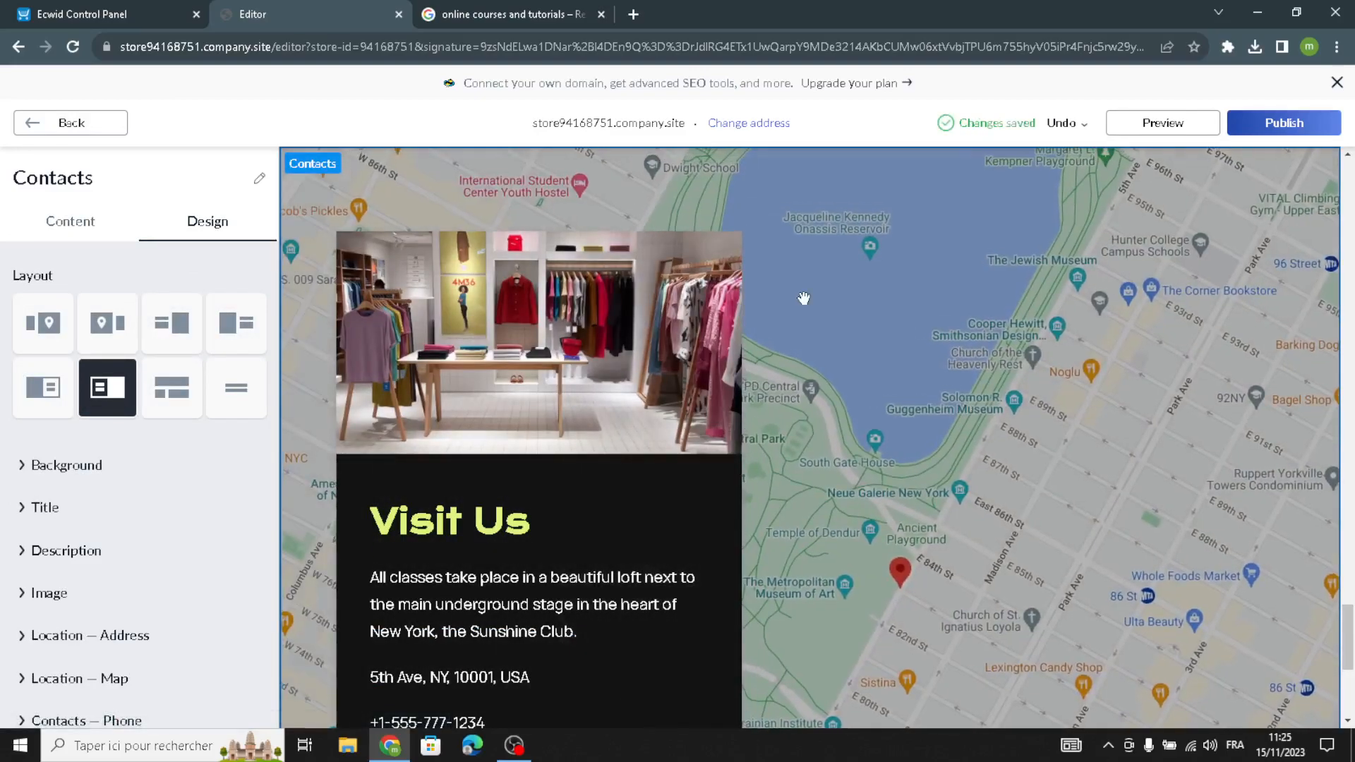
Pan around the Contacts section's map to examine the area around the location marker.
mouse_move(907, 393)
left_mouse_down()
mouse_move(819, 417)
mouse_move(714, 303)
mouse_move(965, 422)
mouse_move(1044, 436)
mouse_move(1034, 378)
left_mouse_up()
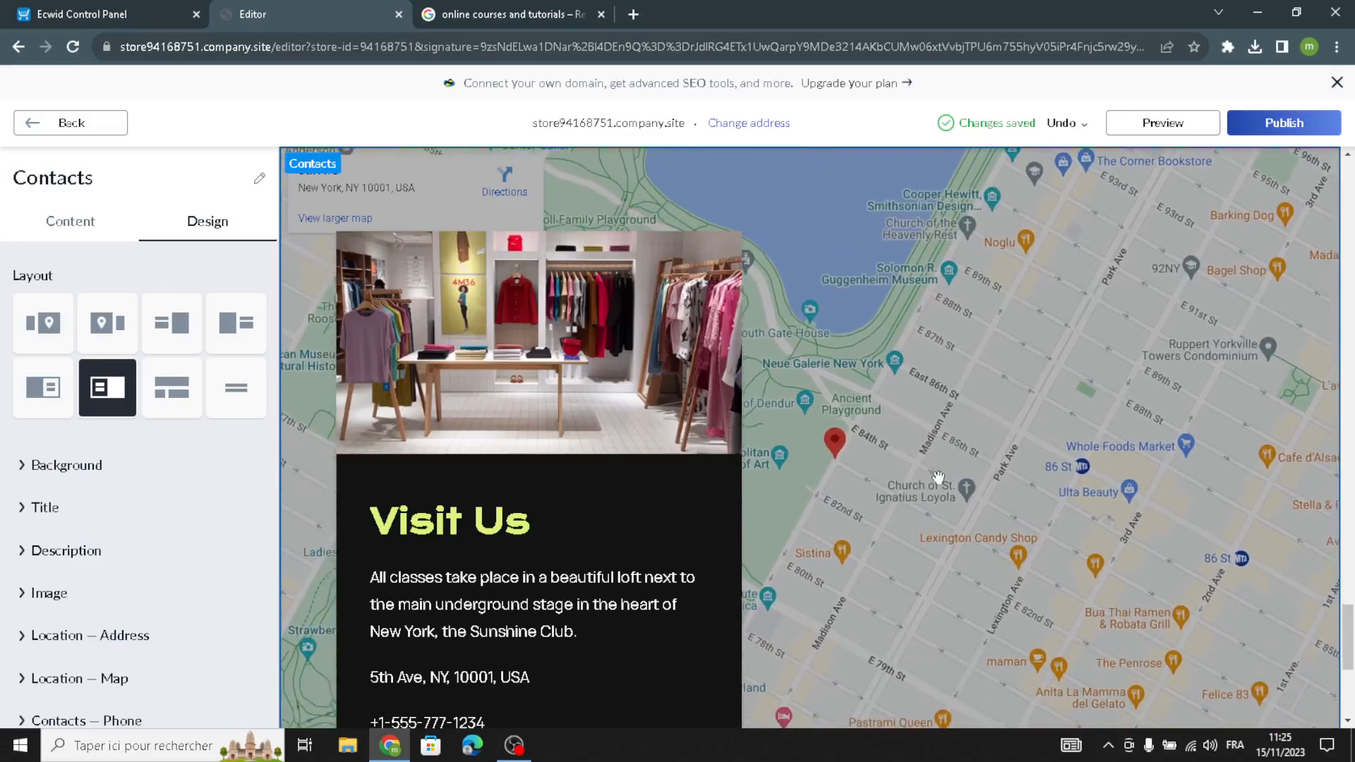
left_click_drag(922, 509, 1014, 504)
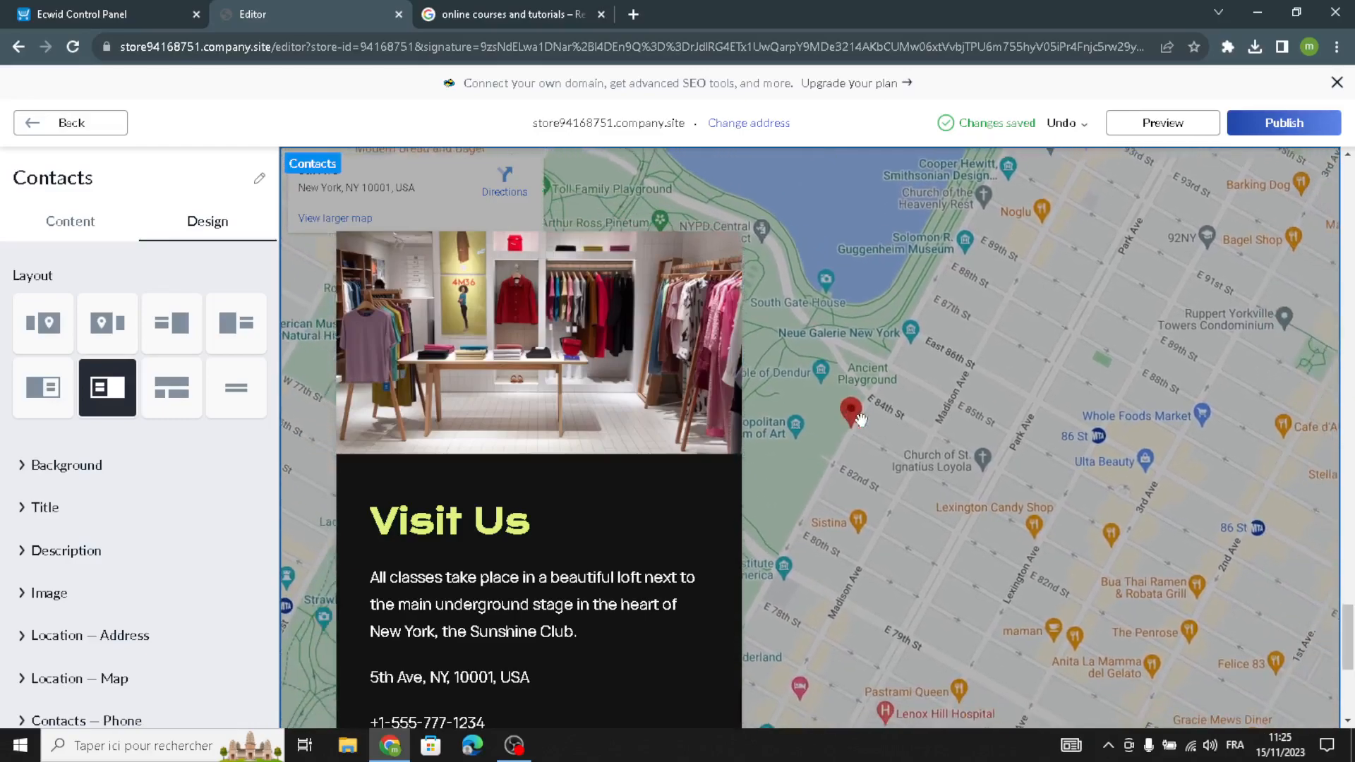
scroll(931, 493, "down", 3)
mouse_move(885, 507)
left_mouse_down()
mouse_move(932, 605)
mouse_move(882, 616)
left_mouse_up()
mouse_move(1006, 563)
left_mouse_down()
mouse_move(1113, 653)
mouse_move(1218, 669)
left_mouse_up()
mouse_move(1051, 557)
left_mouse_down()
mouse_move(1198, 587)
mouse_move(905, 544)
mouse_move(905, 450)
mouse_move(751, 425)
left_mouse_up()
mouse_move(1034, 529)
left_mouse_down()
mouse_move(929, 432)
mouse_move(1228, 515)
left_mouse_up()
mouse_move(827, 419)
left_mouse_down()
mouse_move(1101, 493)
mouse_move(1152, 479)
left_mouse_up()
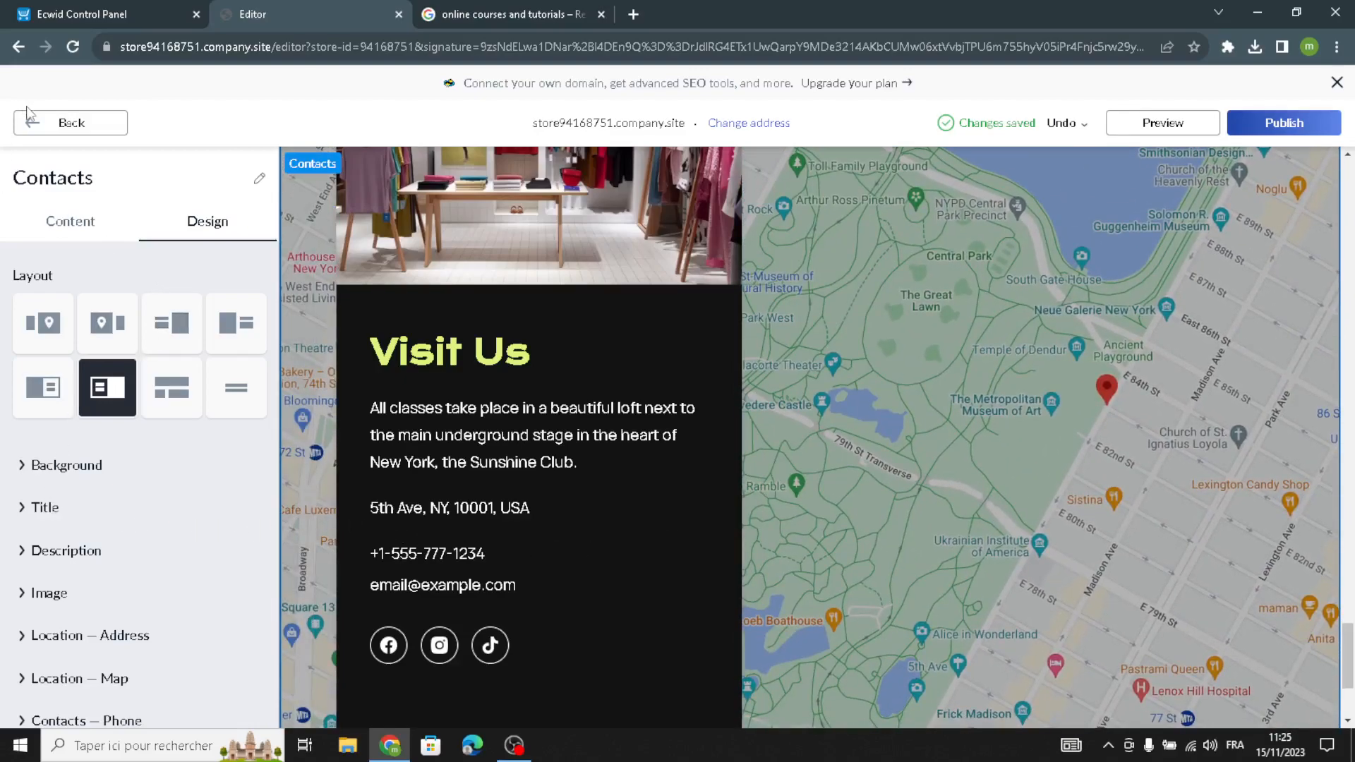
Replace the school name in the footer's copyright text with "LearnHub", keeping the © symbol, and return to the homepage sections.
left_click(77, 127)
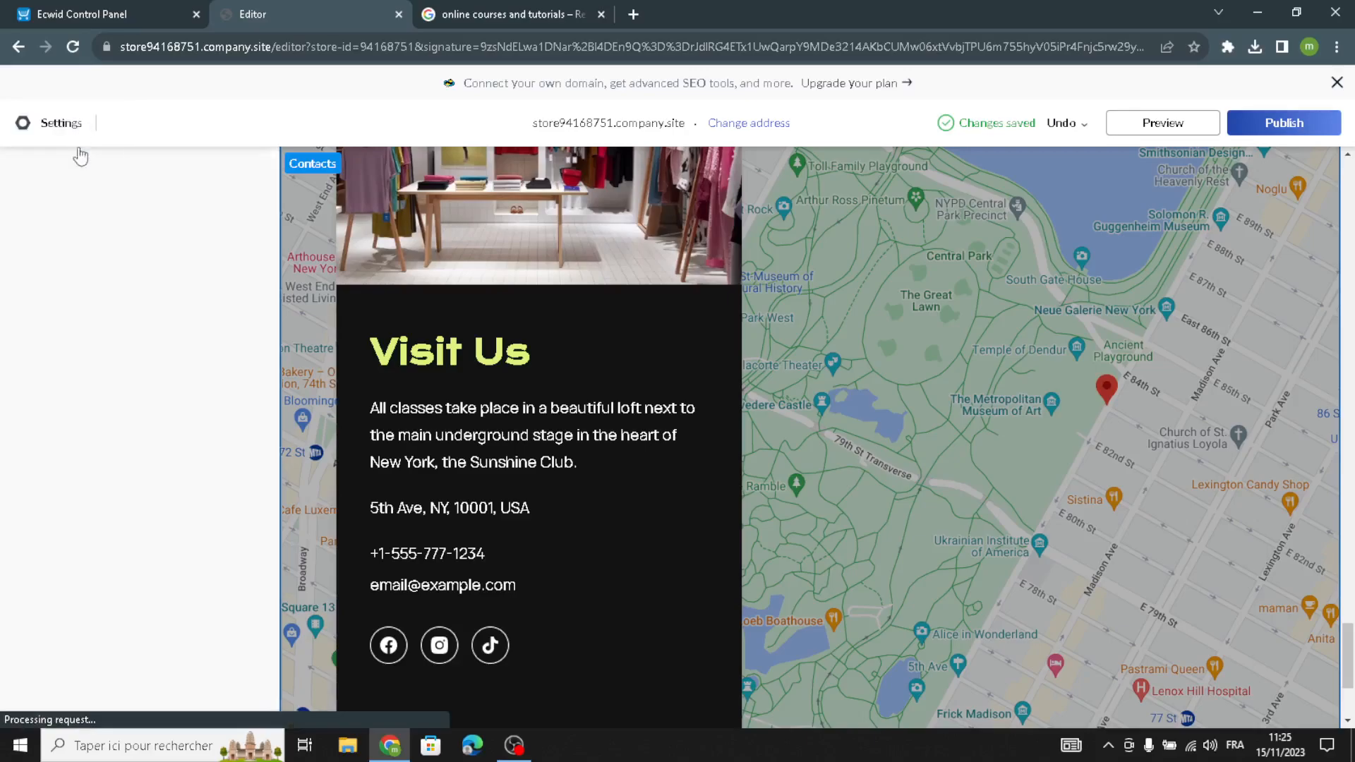
left_click(63, 595)
left_click_drag(122, 311, 31, 297)
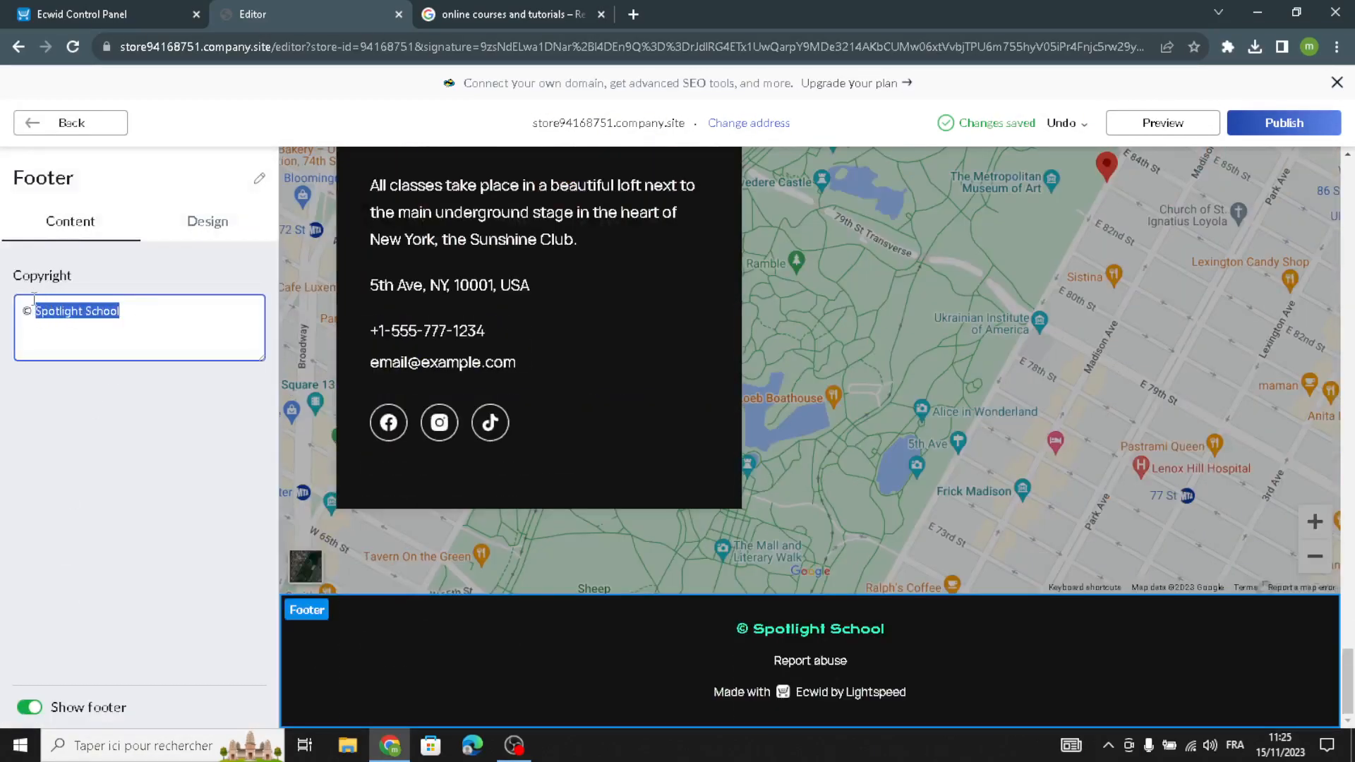
type("LearnHub")
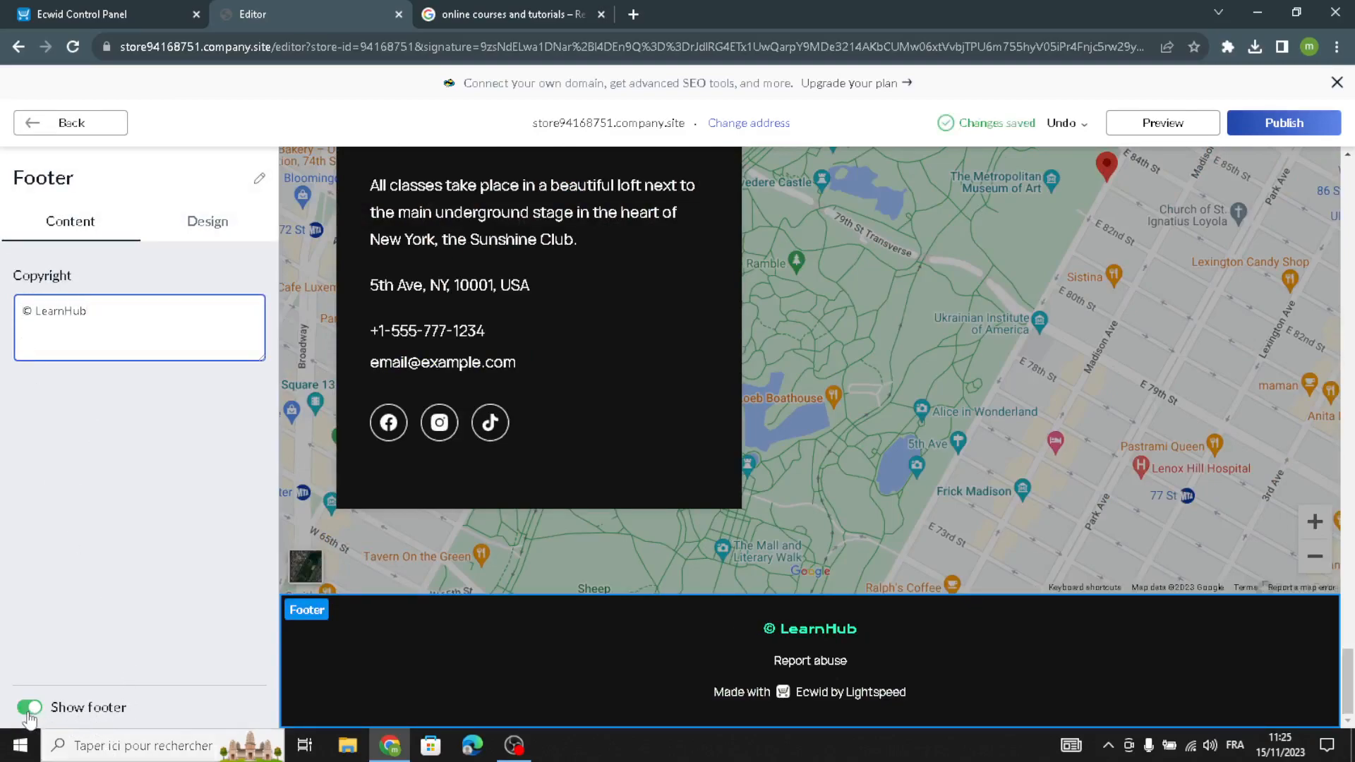
left_click(84, 123)
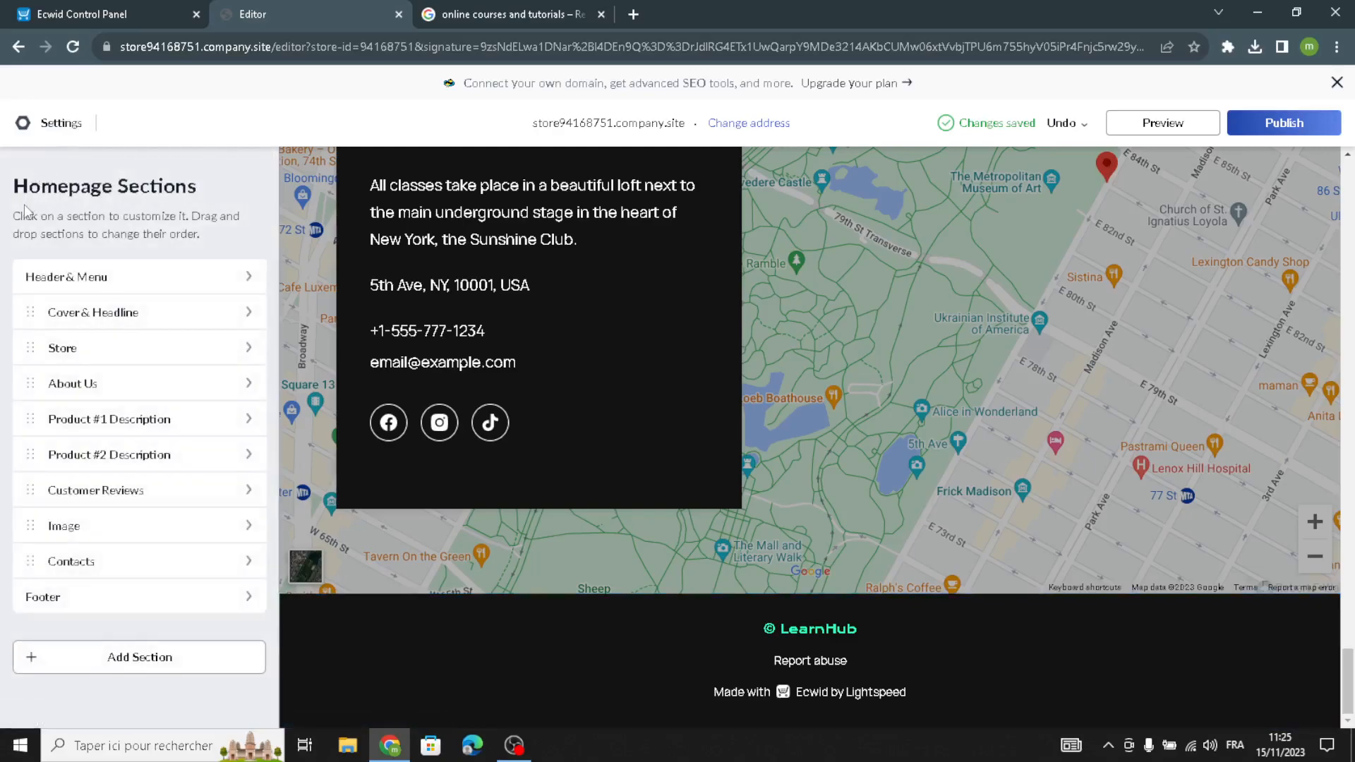
Browse the section types available to add, from Announcements and Promo Sliders to Delivery & Payment, without adding one.
left_click(113, 667)
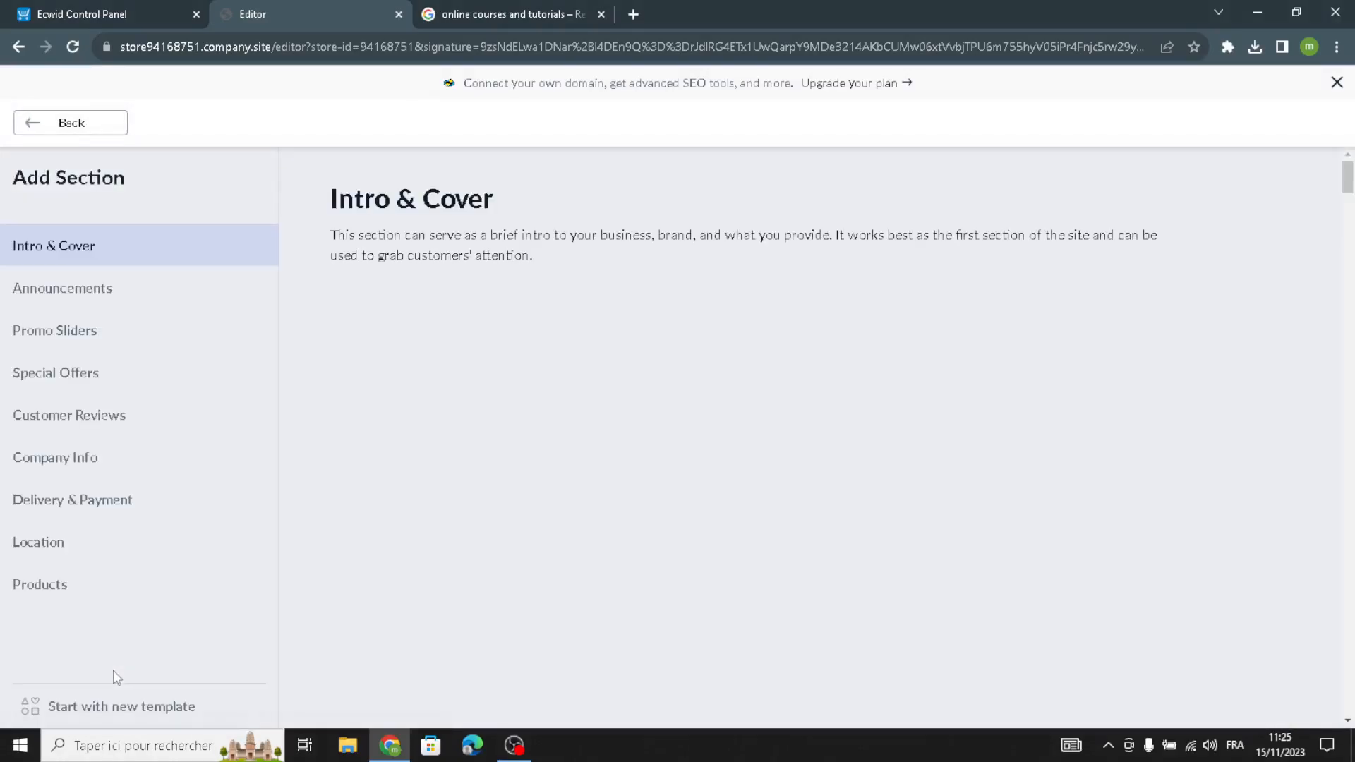
left_click(33, 286)
left_click(36, 328)
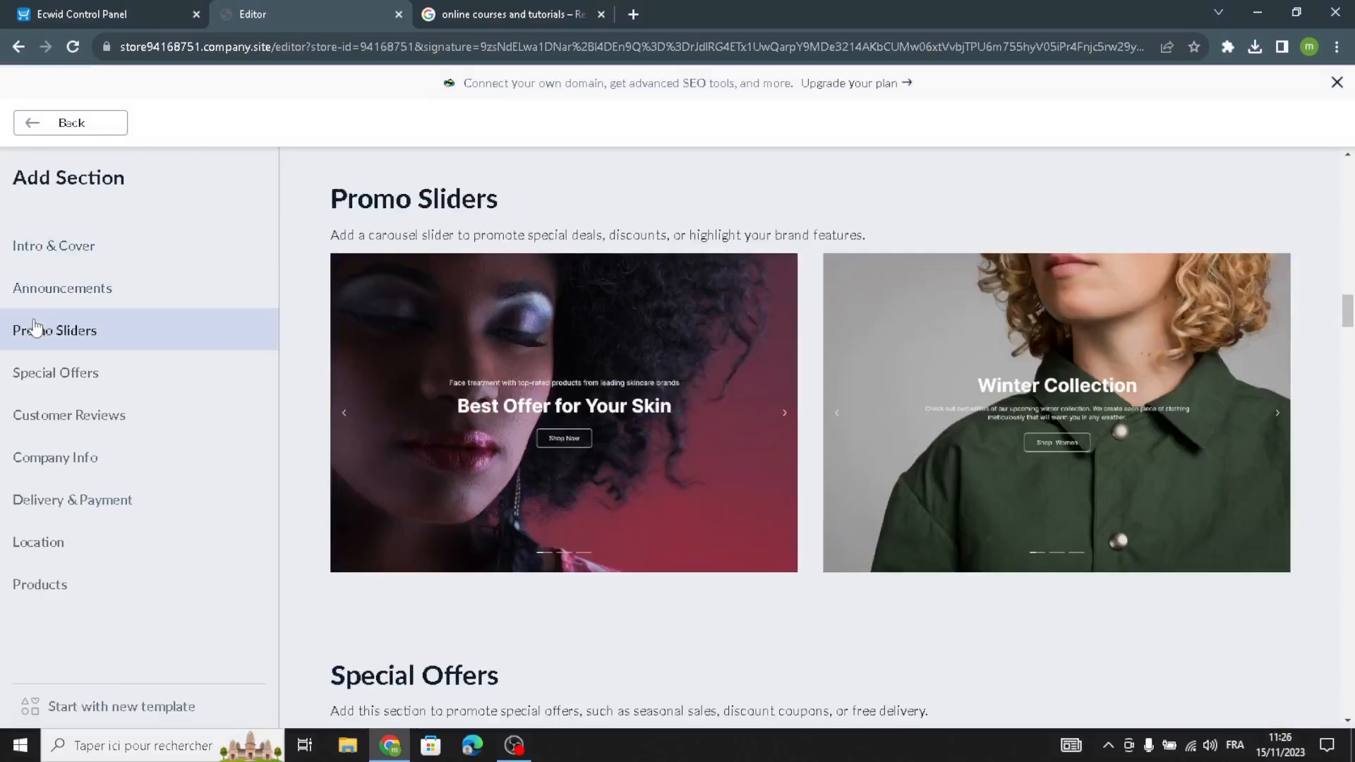
left_click(32, 374)
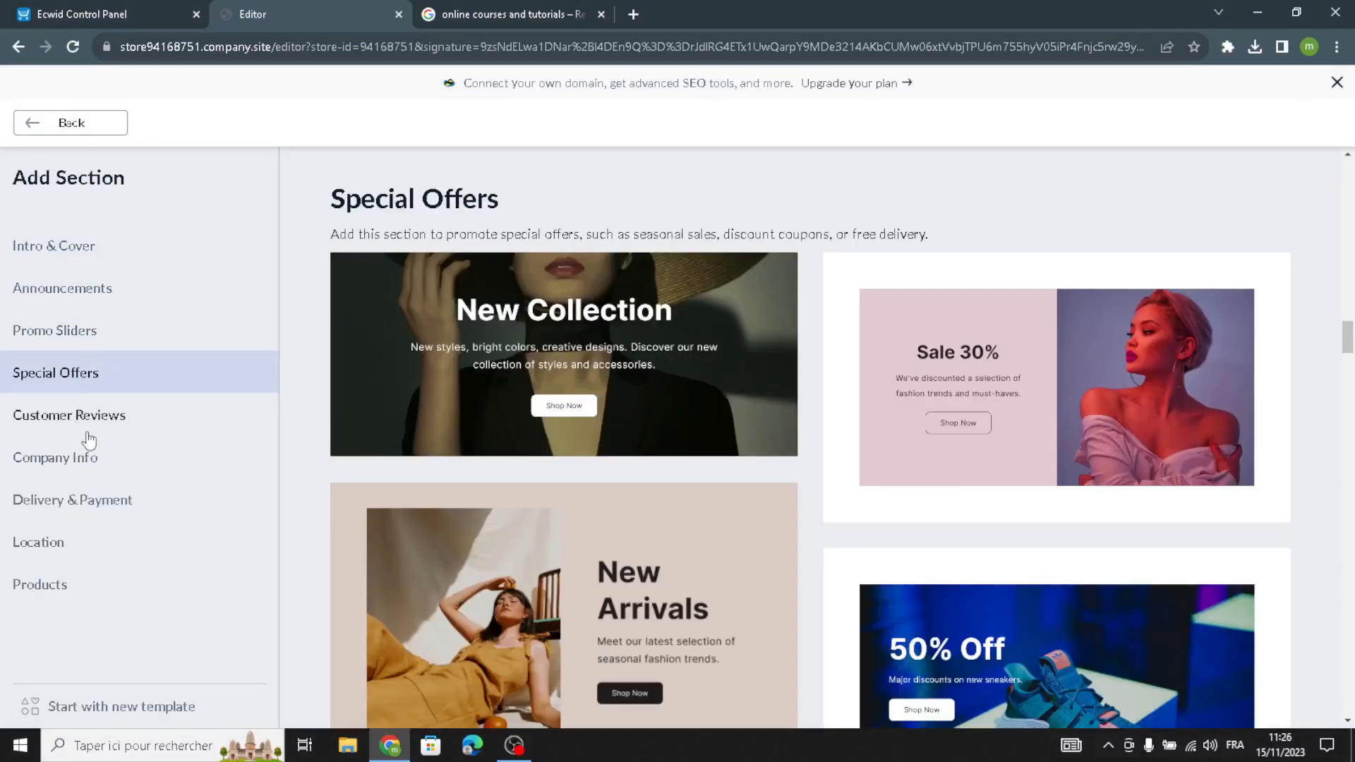
left_click(77, 424)
left_click(80, 474)
left_click(74, 498)
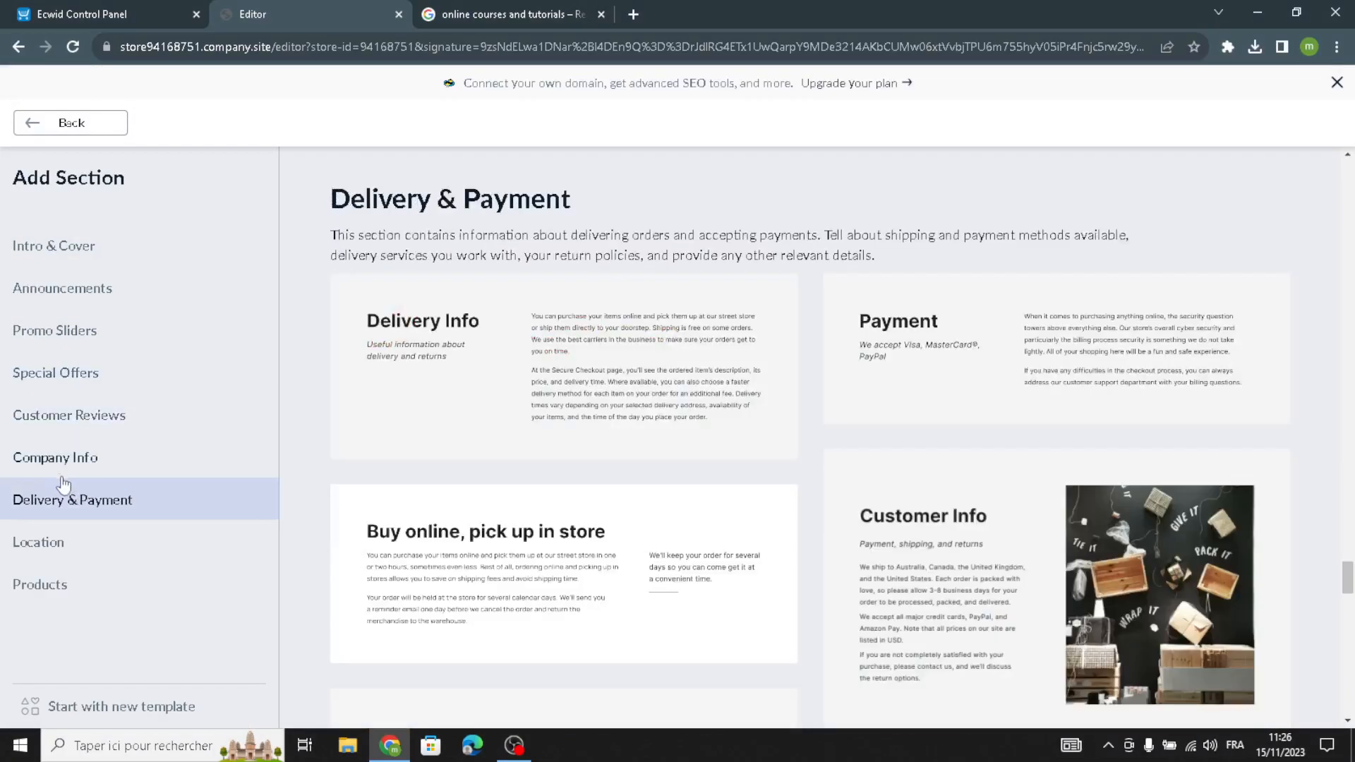
left_click(74, 123)
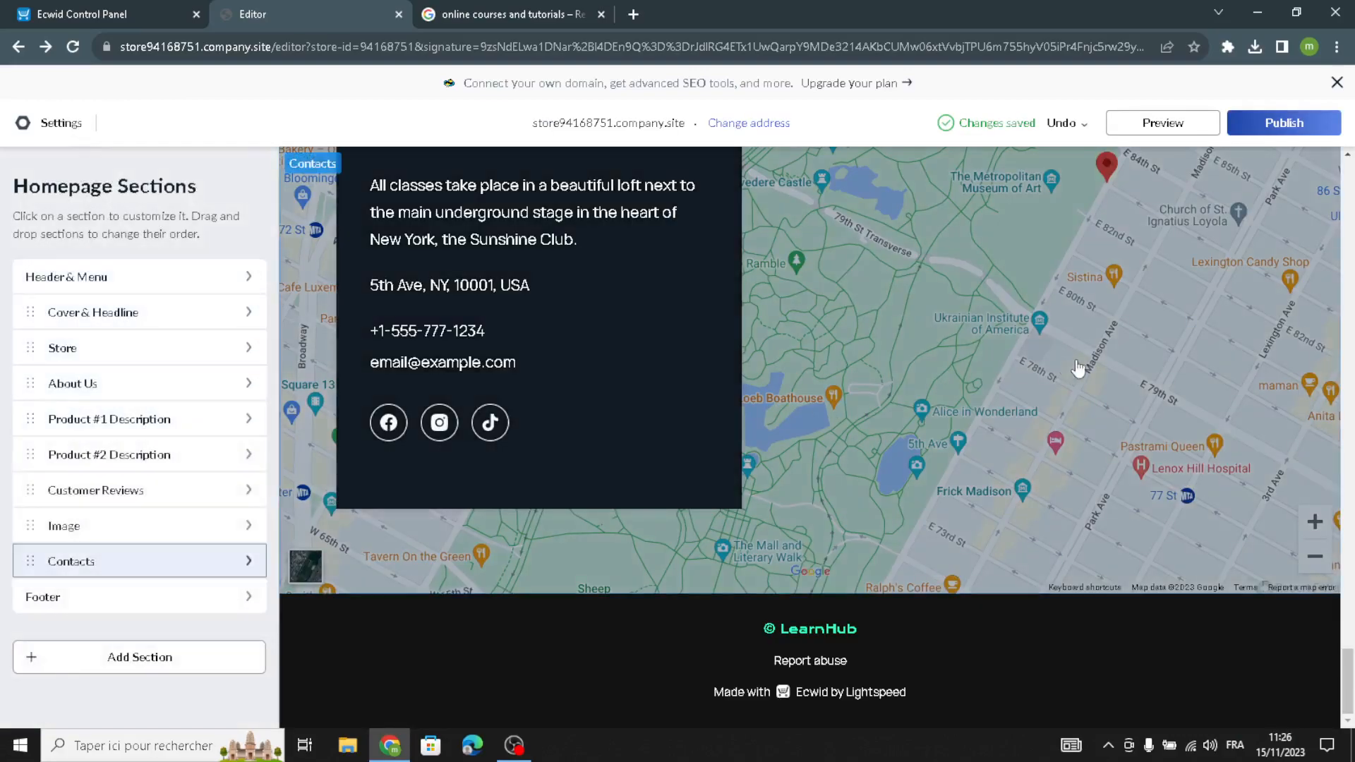
Preview the homepage in desktop view and review its sections from the cover to the product descriptions.
scroll(1064, 376, "up", 10)
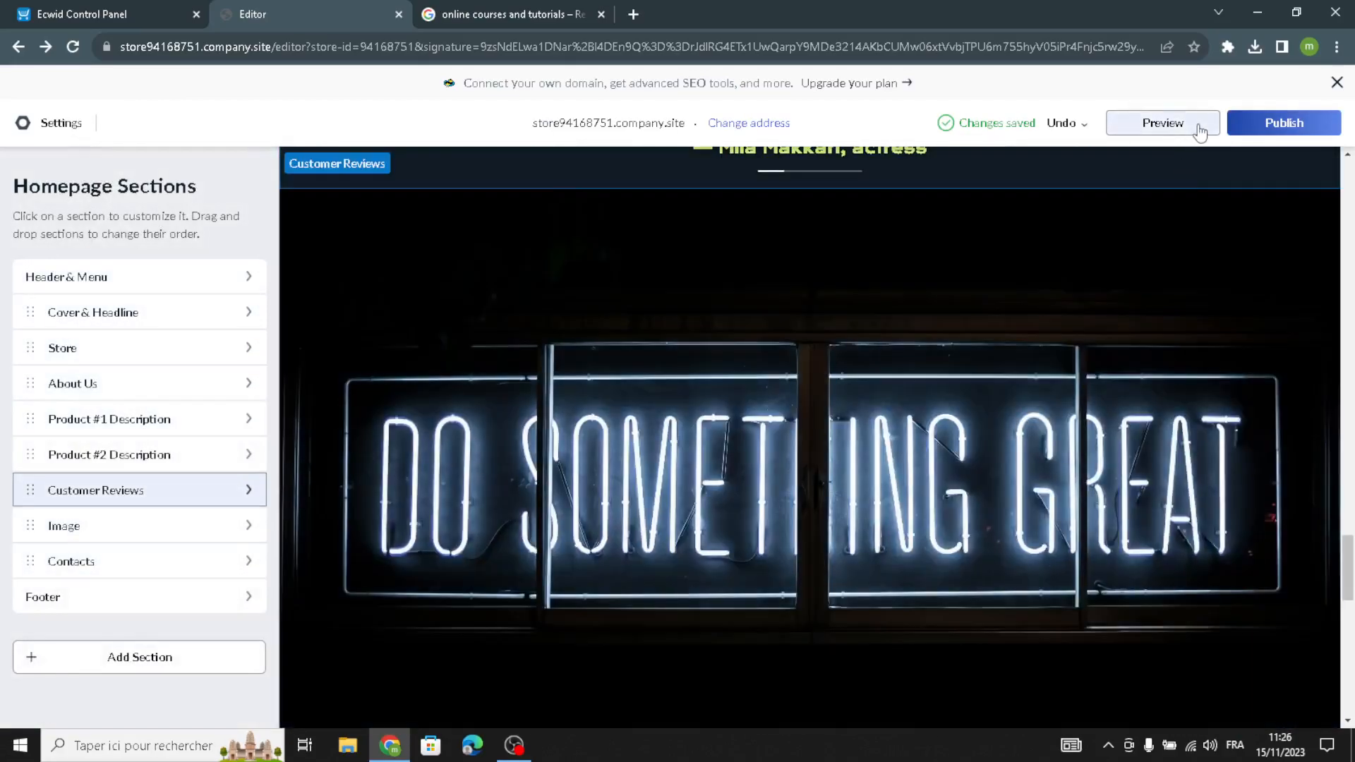
left_click(1198, 129)
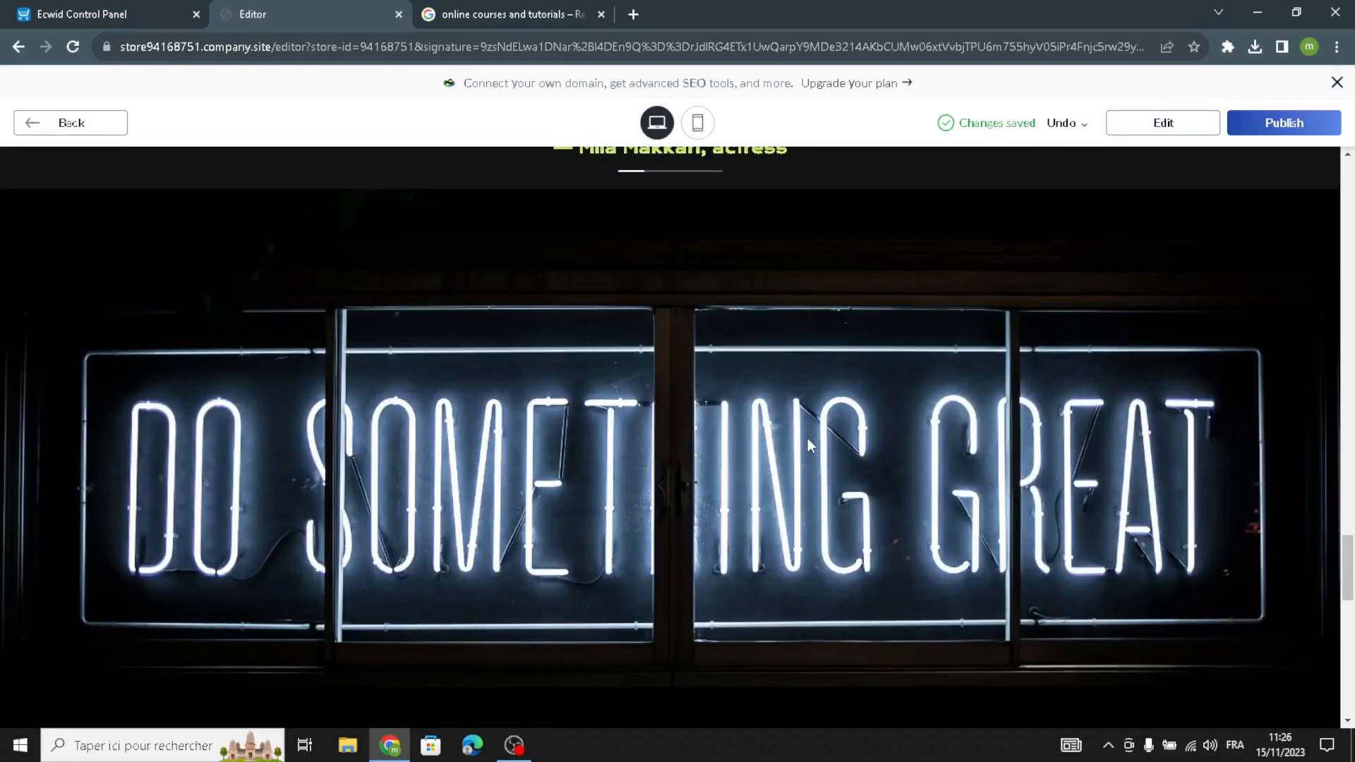
scroll(807, 441, "up", 10)
scroll(807, 441, "up", 10)
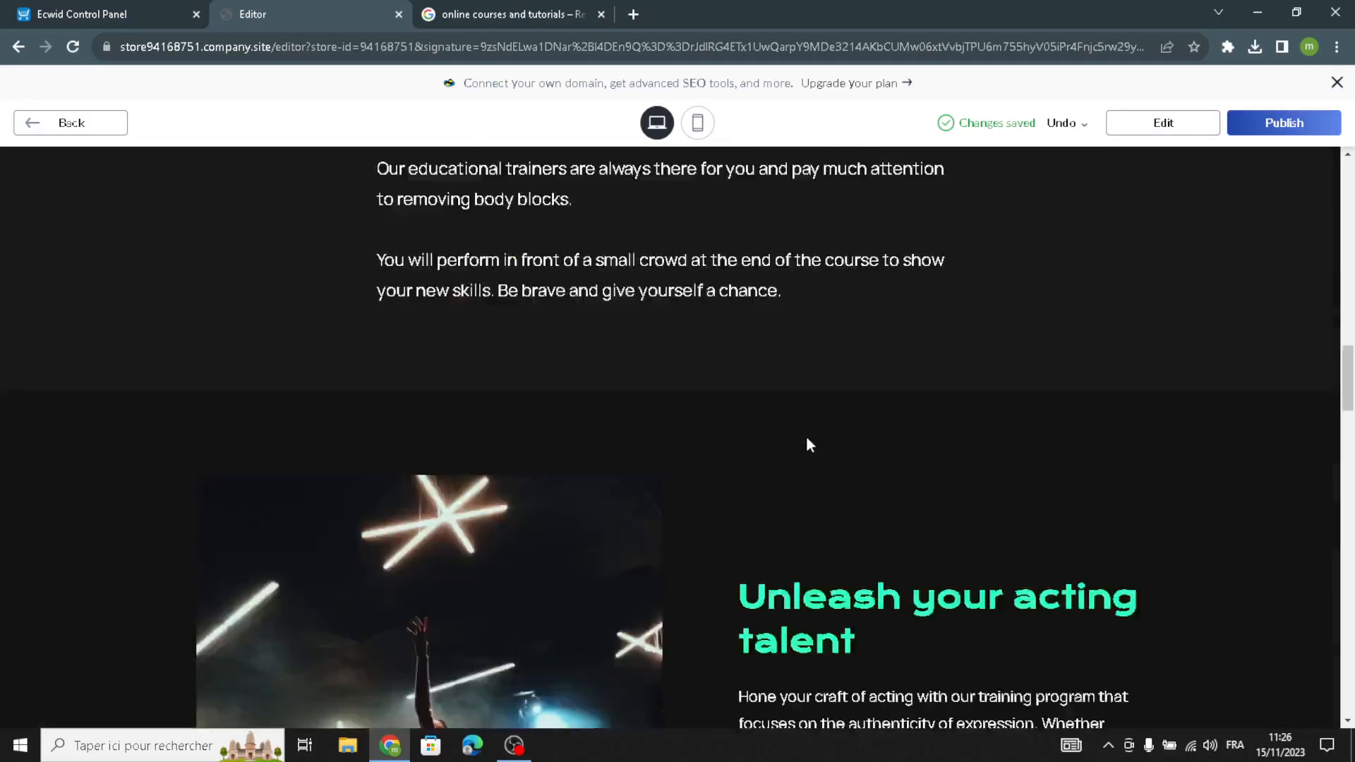
scroll(799, 442, "up", 10)
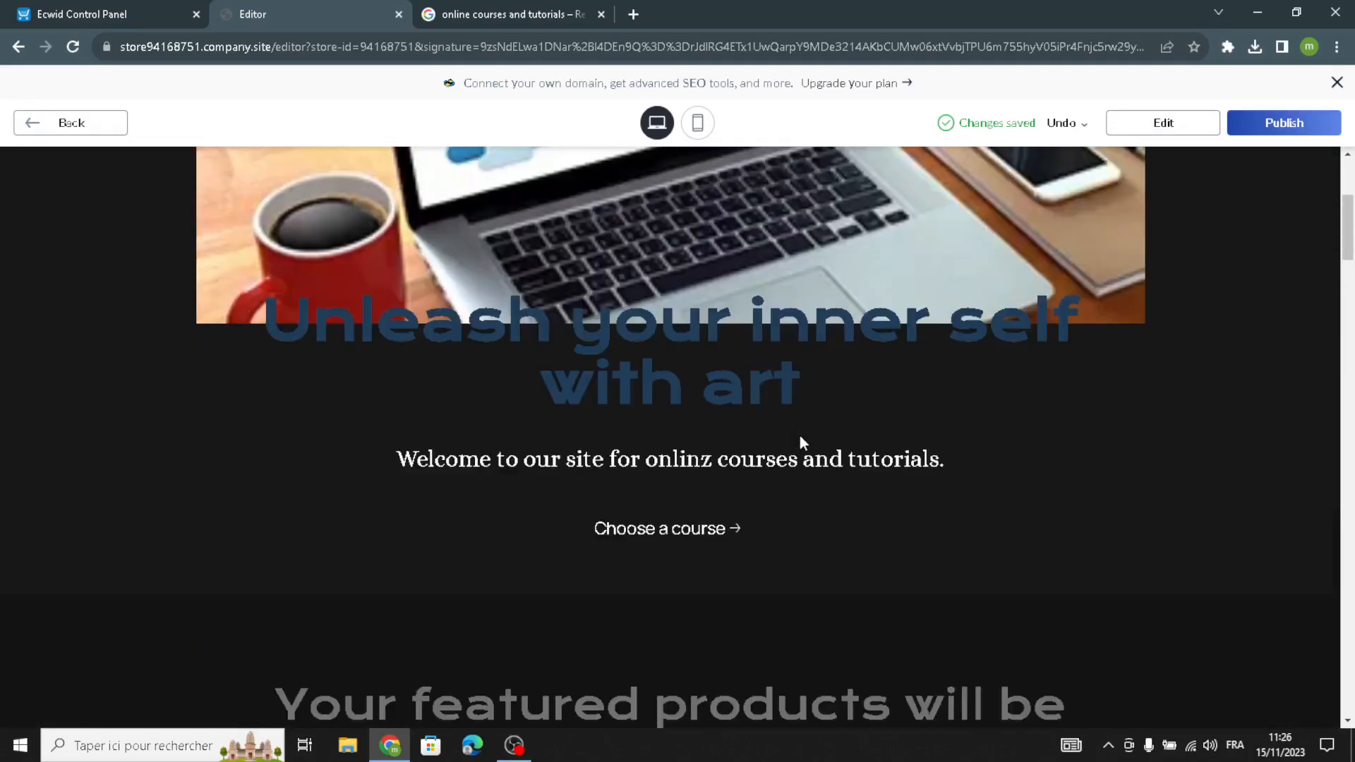
scroll(800, 442, "down", 10)
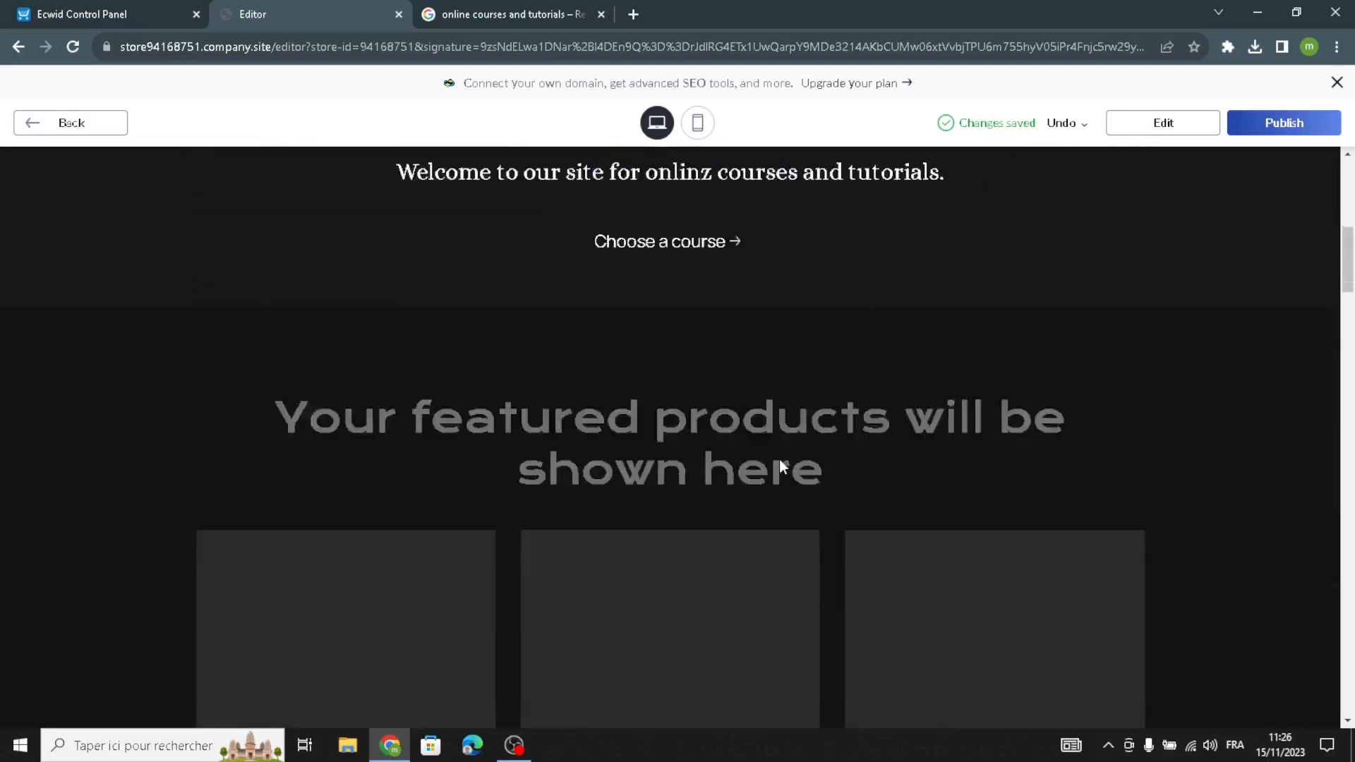
scroll(775, 470, "down", 15)
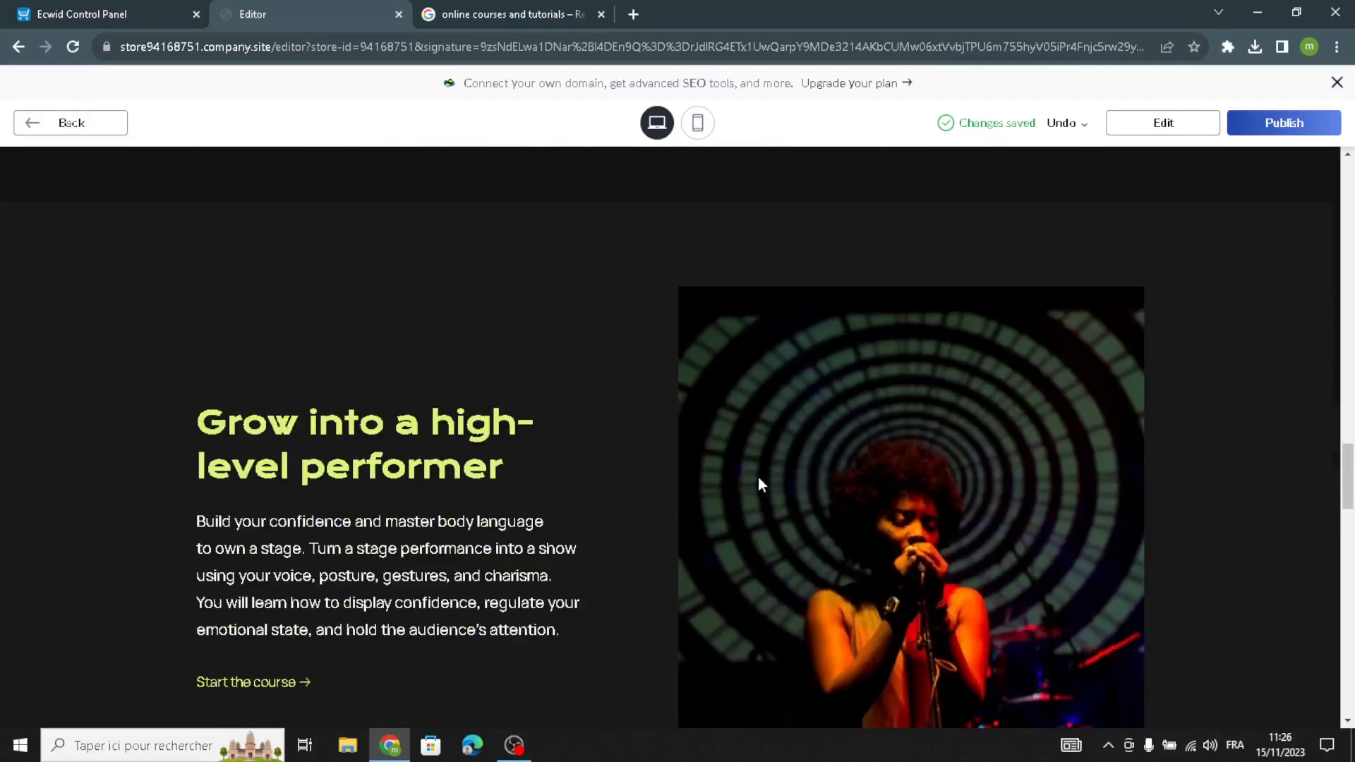
scroll(759, 484, "up", 8)
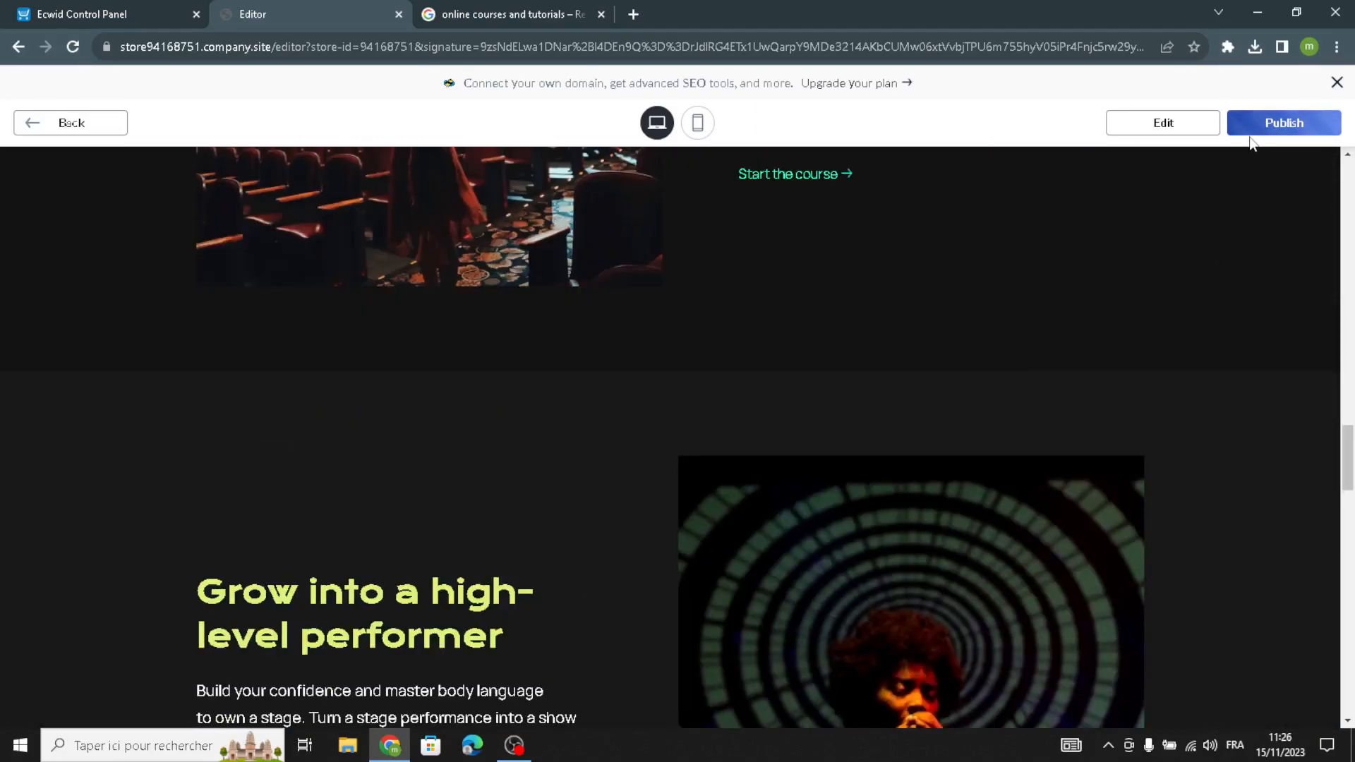
Publish the site and return from the preview to editing the homepage sections.
left_click(1204, 128)
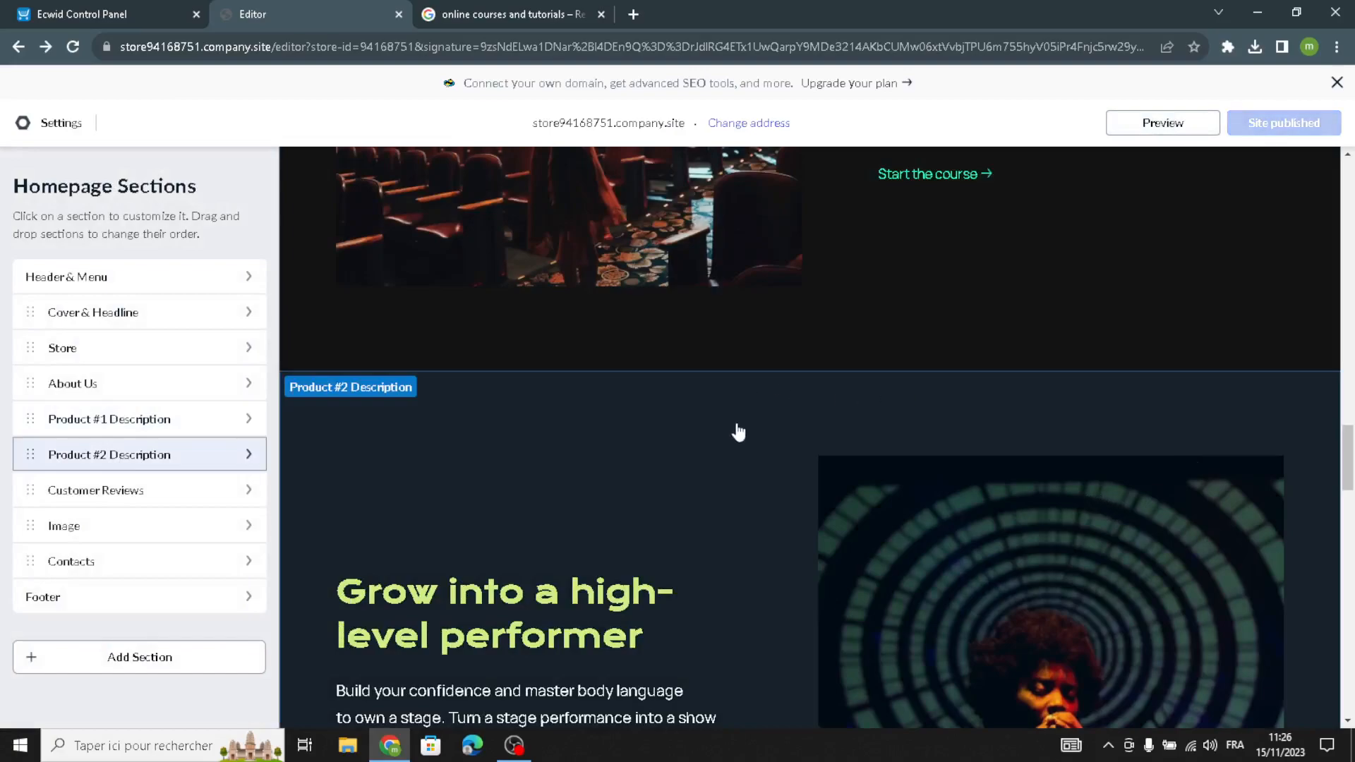
scroll(743, 395, "up", 8)
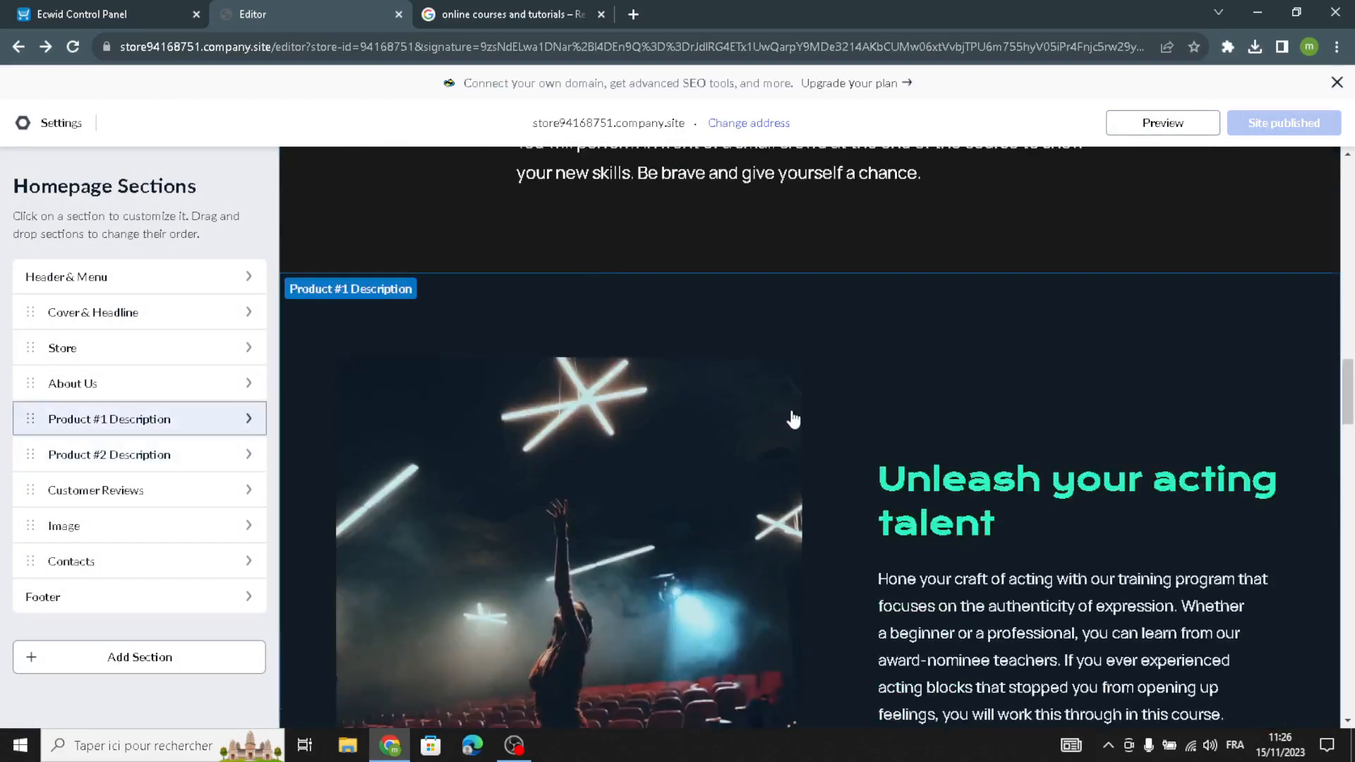